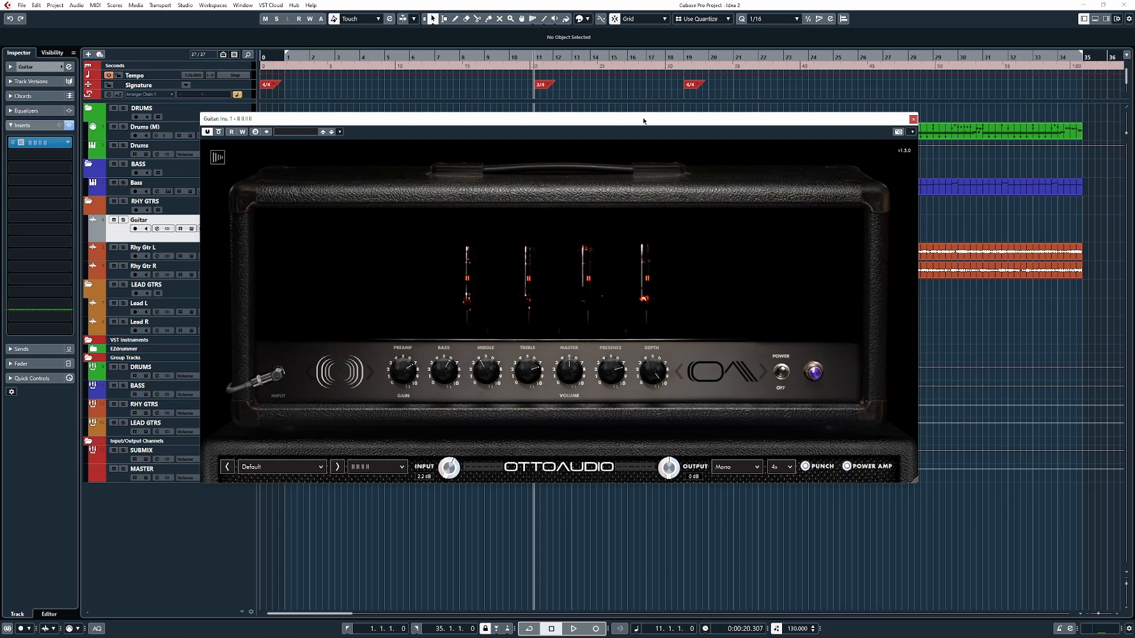
# Step: Close the Guitar track's amp plugin window and play the project from the beginning
pyautogui.click(913, 119)
pyautogui.click(275, 238)
pyautogui.press('space')
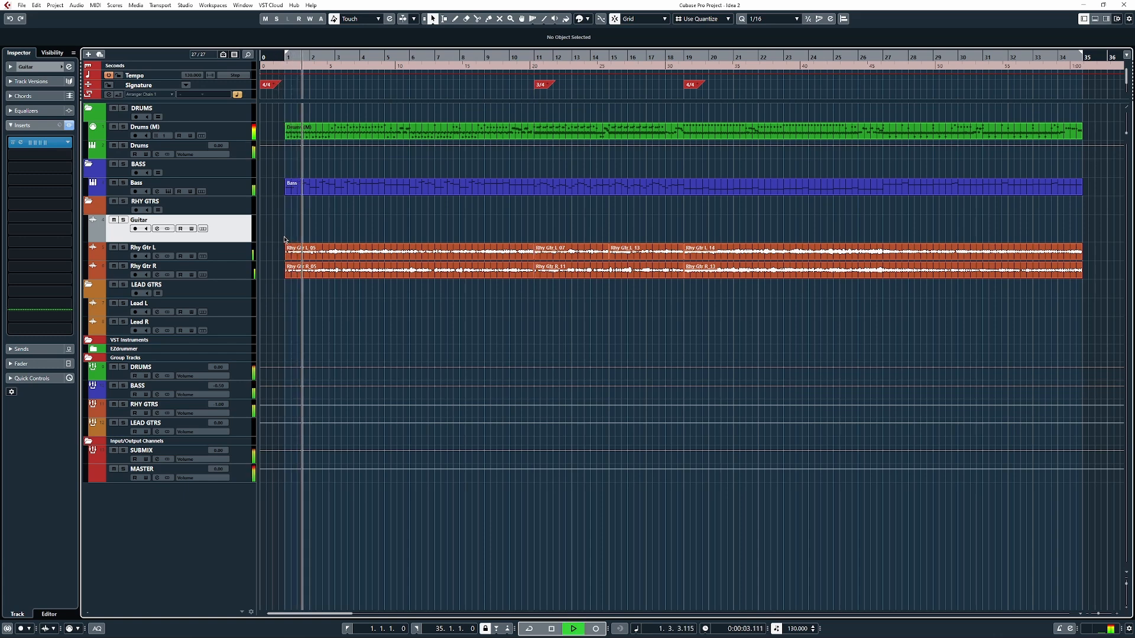
# Step: Open the amp plugin on the RHY GTRS group during playback, view its rear and front panels, and close it
pyautogui.click(243, 410)
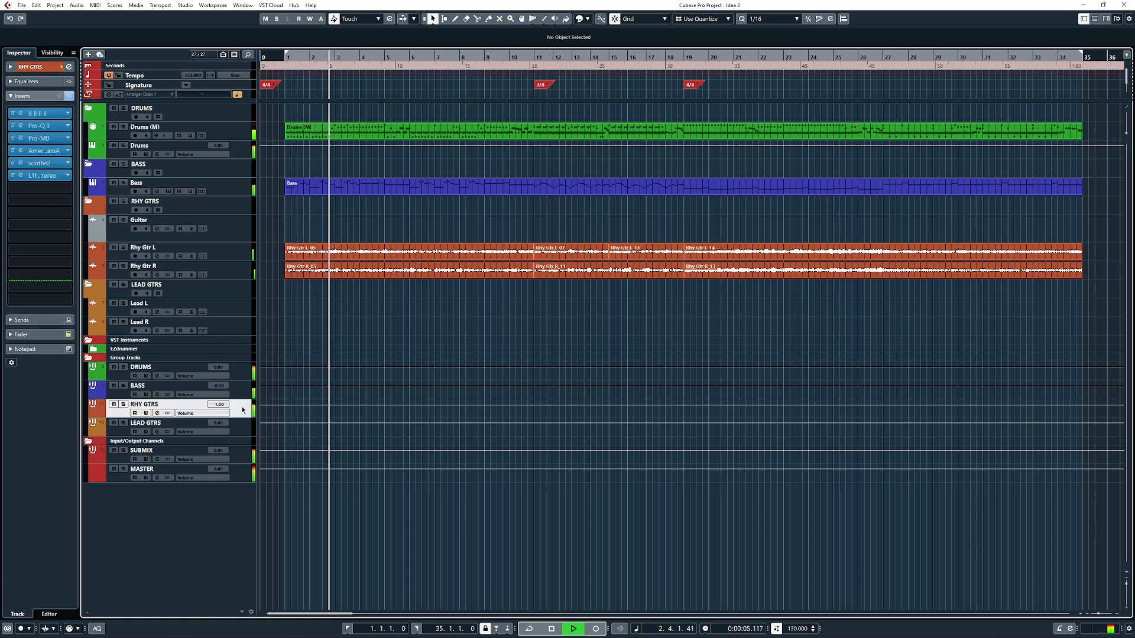
pyautogui.click(34, 113)
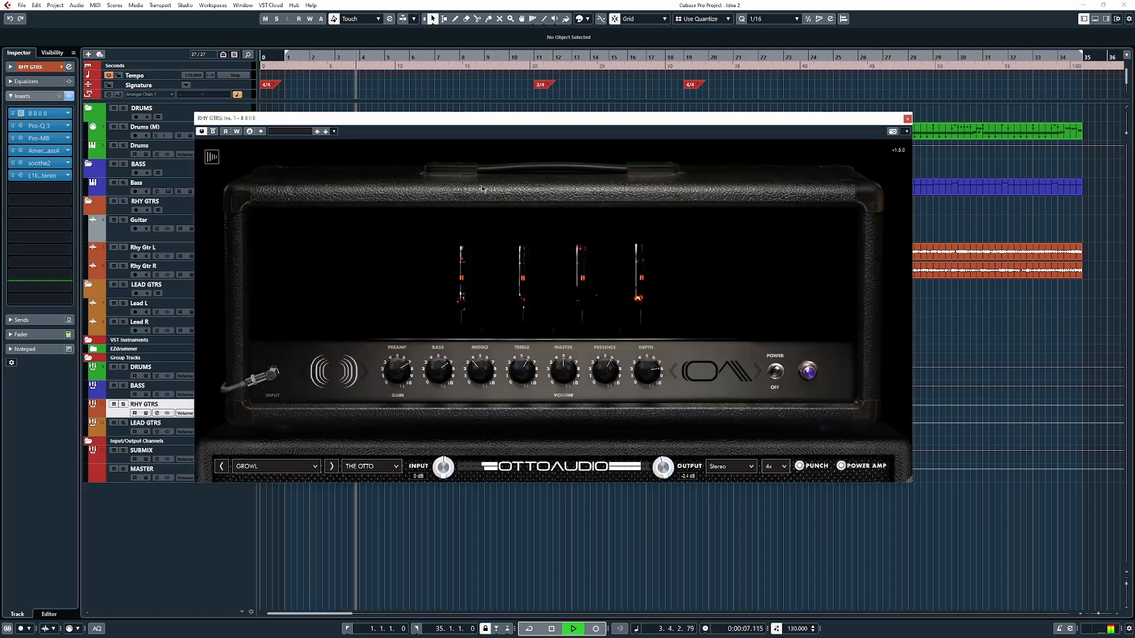
pyautogui.moveTo(497, 119); pyautogui.dragTo(516, 120)
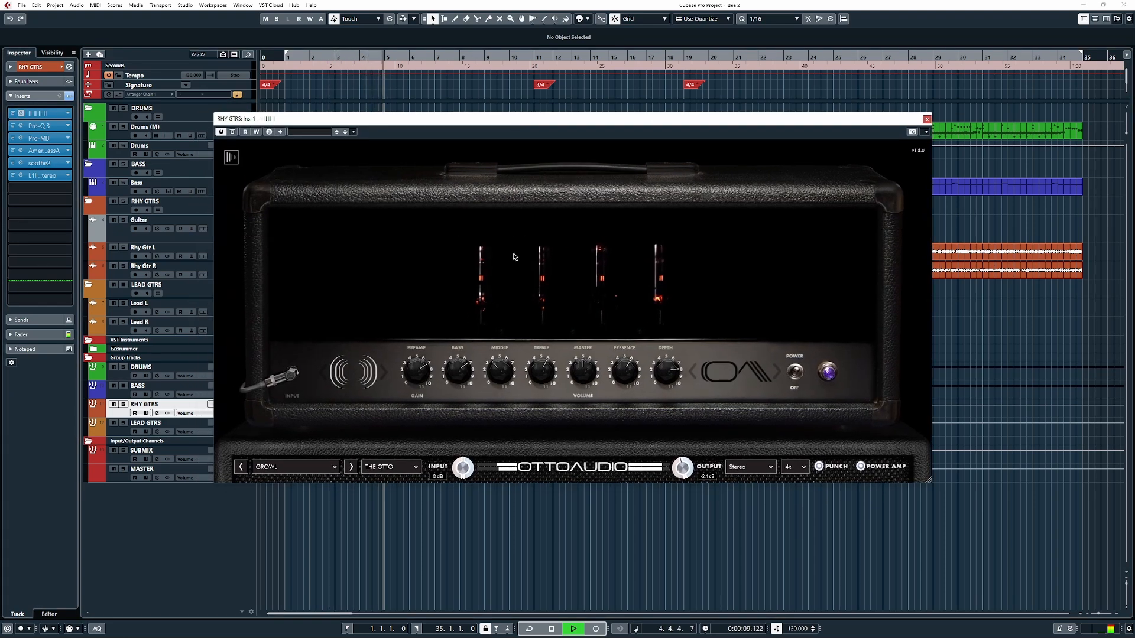
pyautogui.click(557, 277)
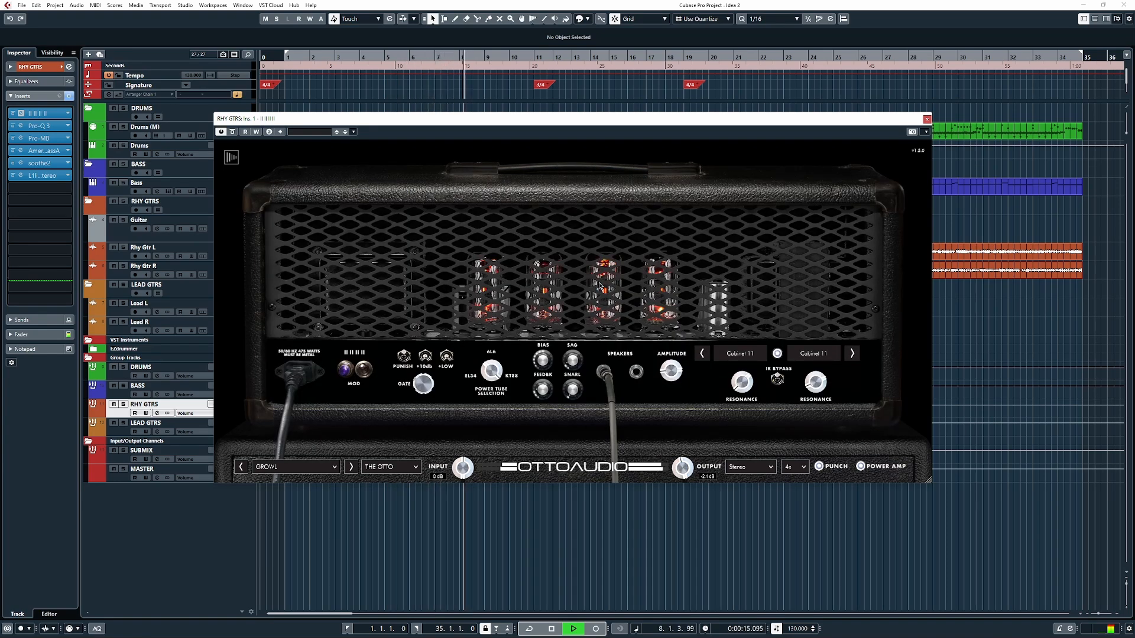
pyautogui.click(556, 290)
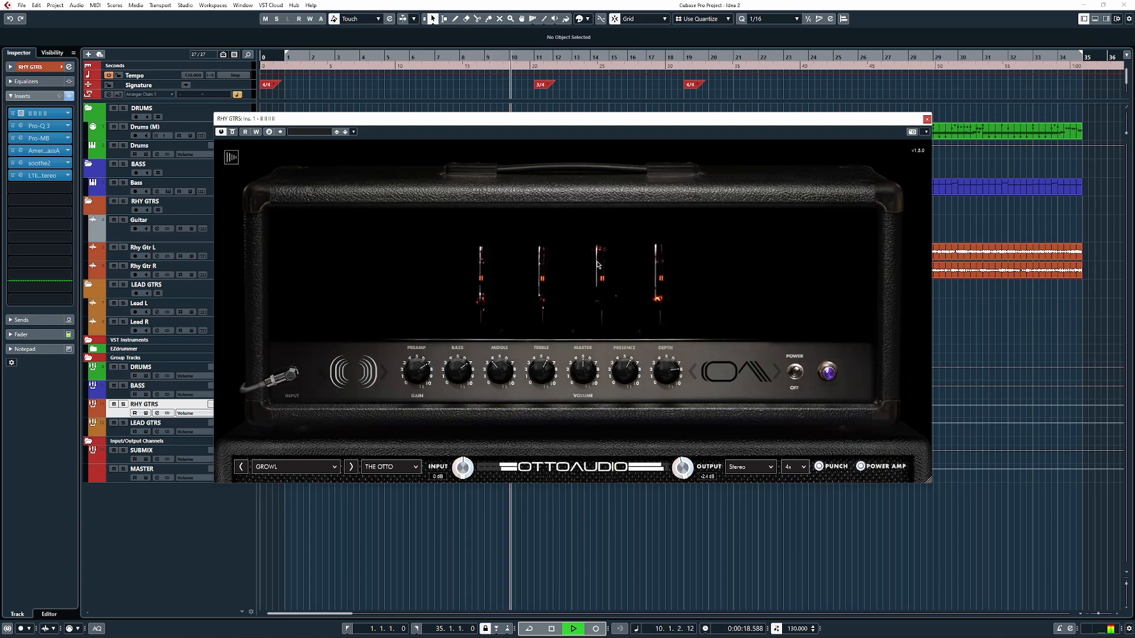
pyautogui.click(926, 119)
# Step: Open the EZdrummer 2 instrument of the Drums (M) track to view its kit, and close it
pyautogui.click(242, 136)
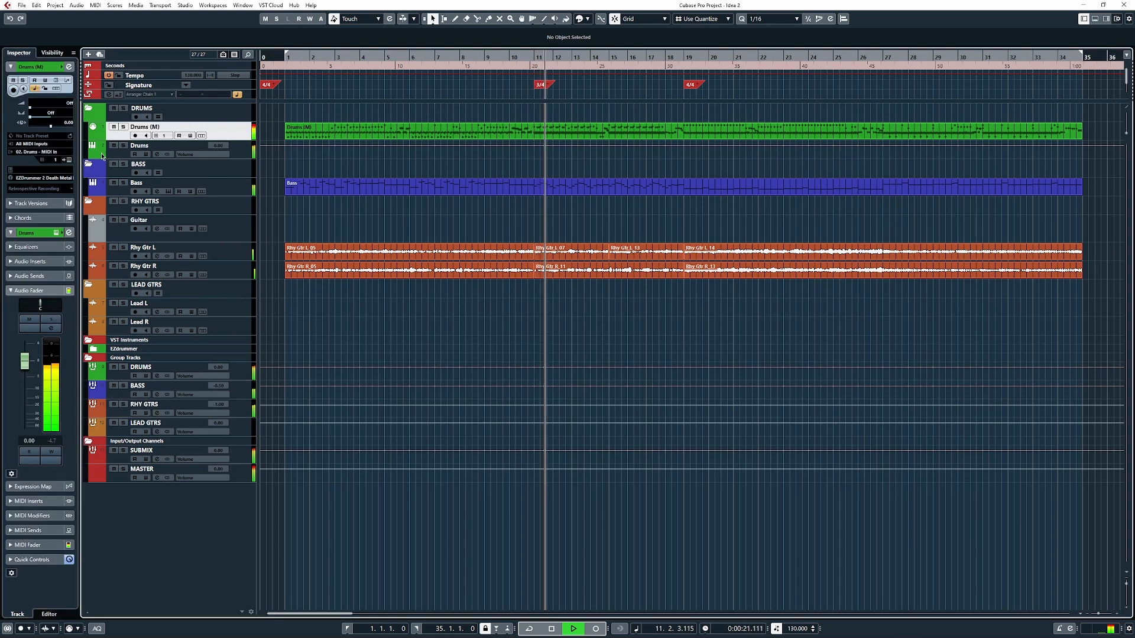
pyautogui.click(69, 159)
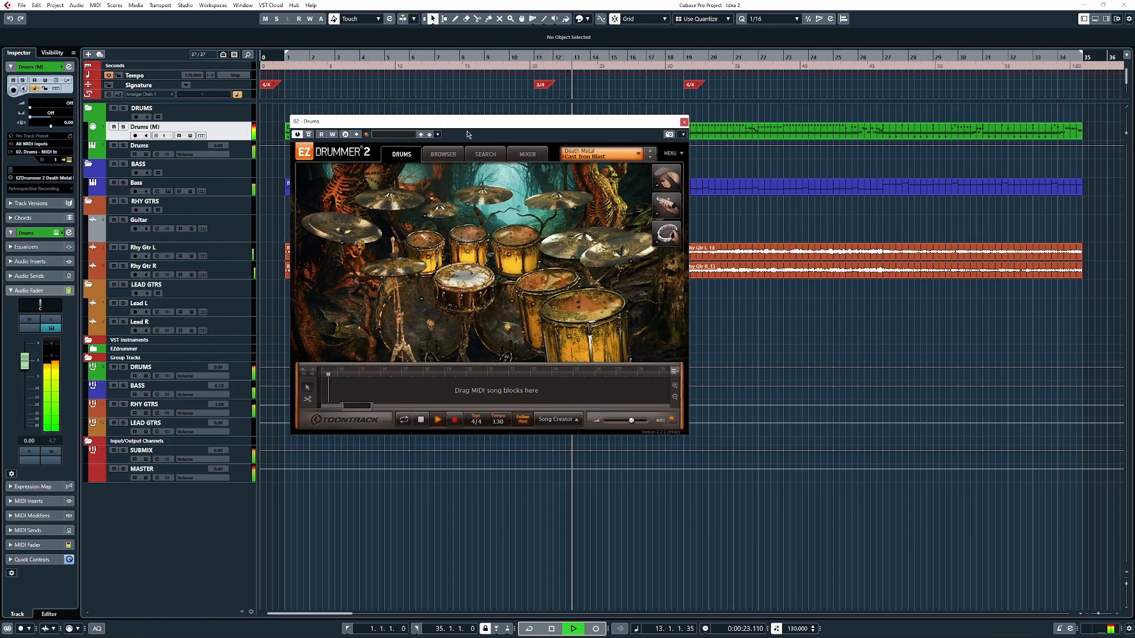
pyautogui.moveTo(468, 122); pyautogui.dragTo(537, 130)
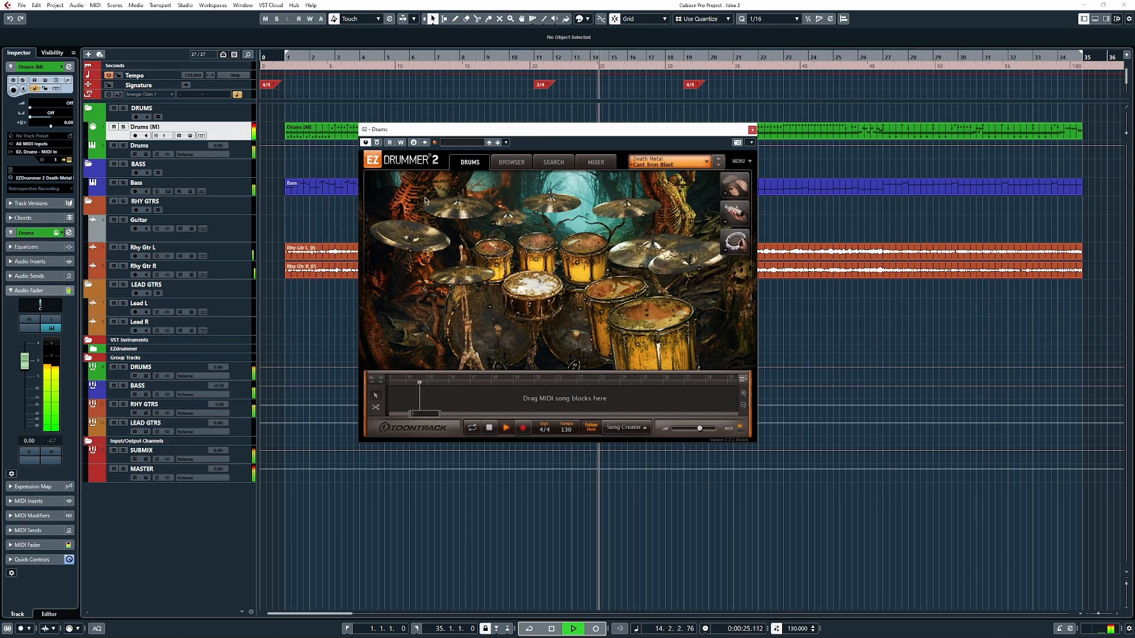
pyautogui.click(751, 130)
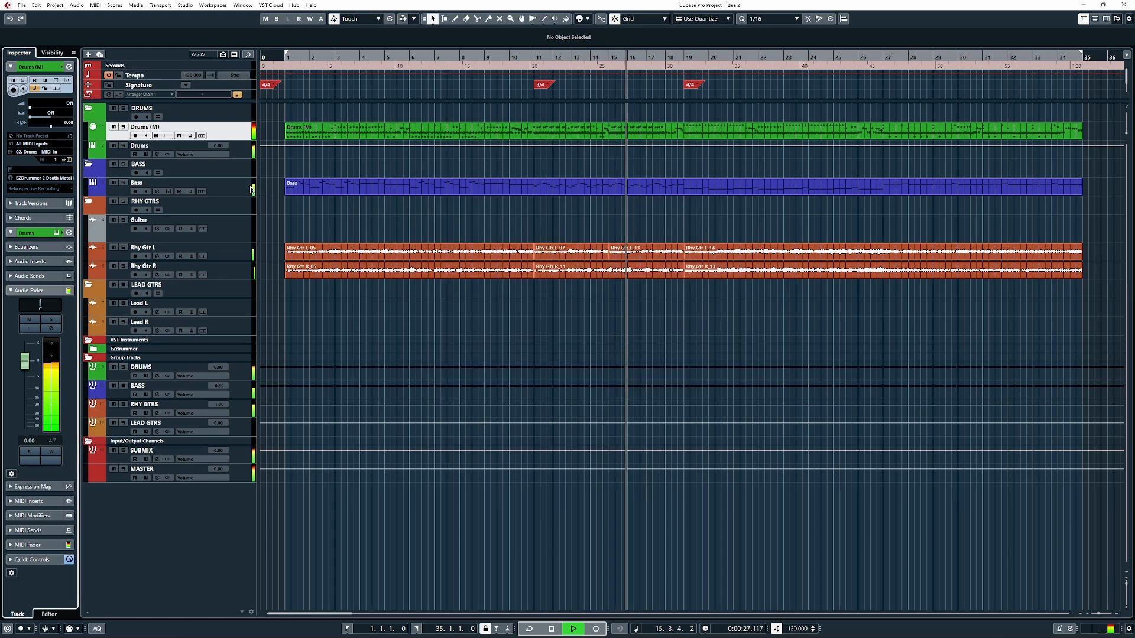
# Step: Open the Bass track's Kontakt instrument to view the DjinnBass patch, and close it
pyautogui.click(204, 184)
pyautogui.click(57, 112)
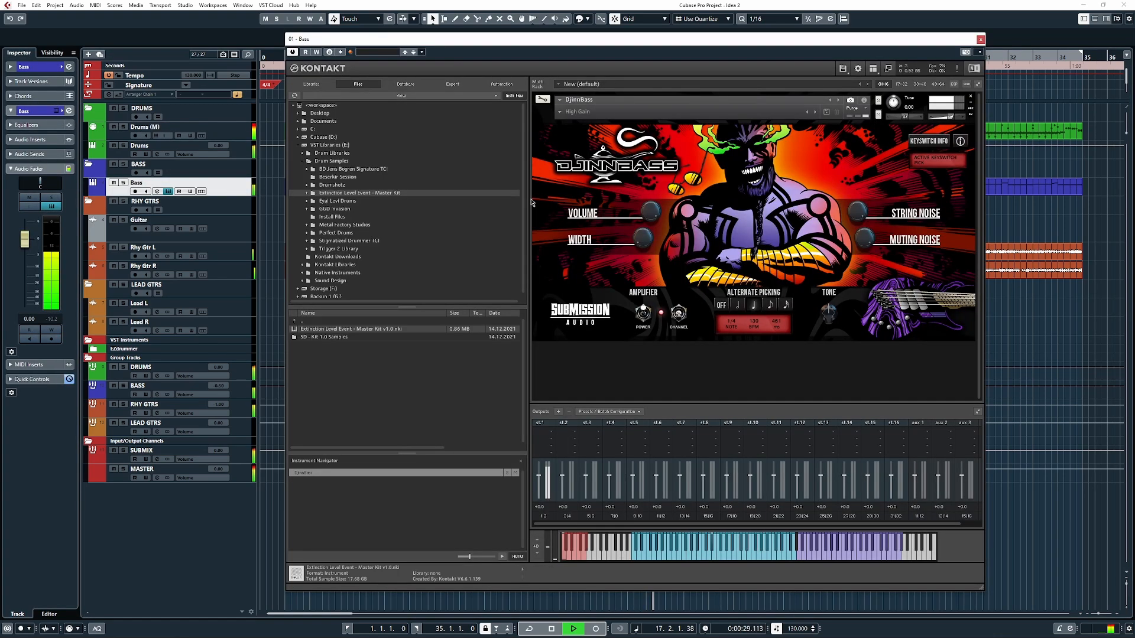
pyautogui.moveTo(694, 60); pyautogui.dragTo(610, 60)
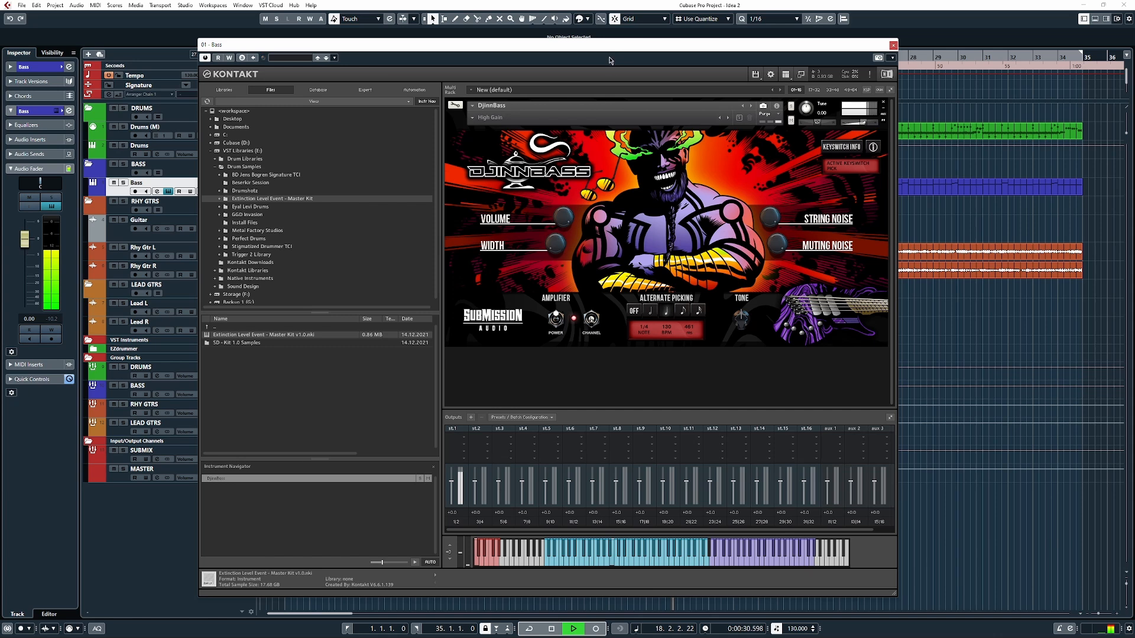
pyautogui.click(892, 45)
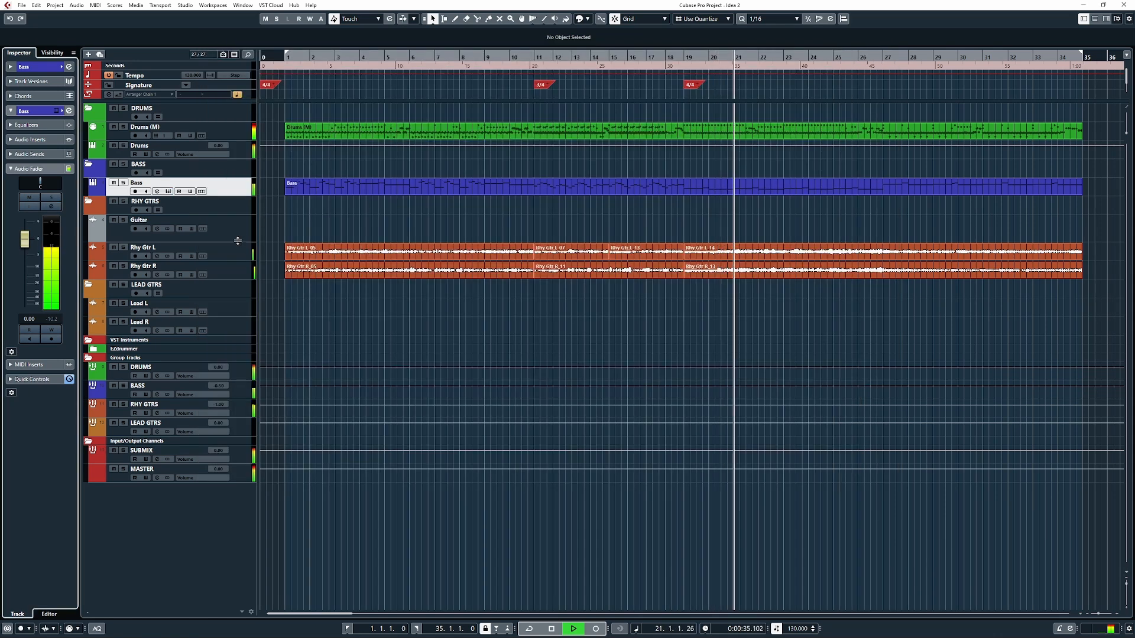
# Step: Reduce the Guitar track's height to match the neighbouring tracks
pyautogui.click(237, 236)
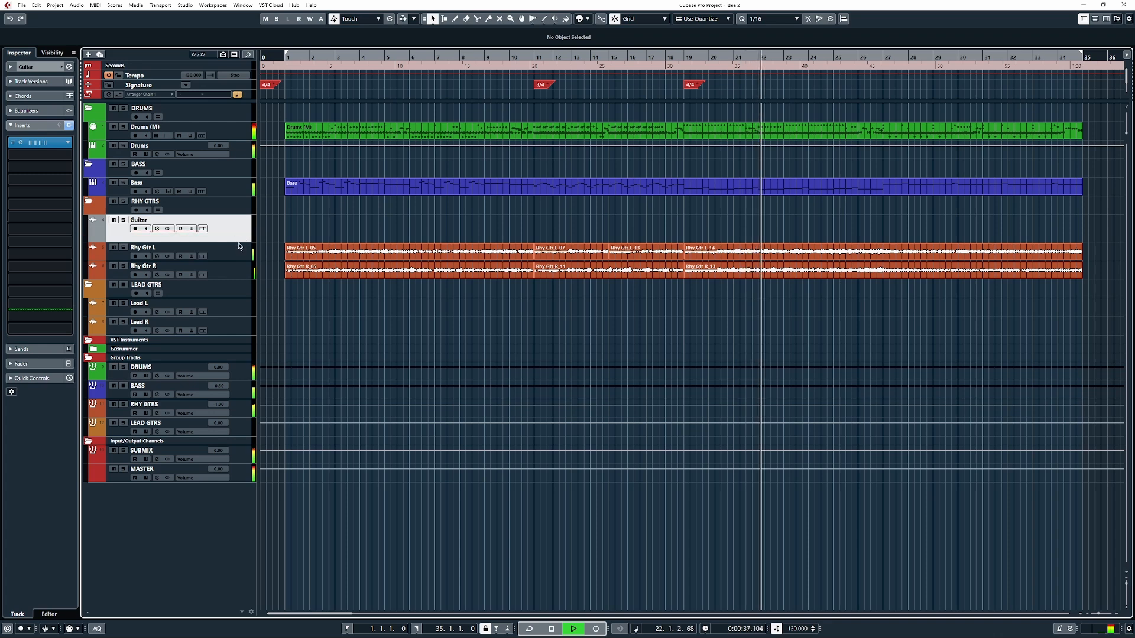
pyautogui.moveTo(236, 241); pyautogui.dragTo(242, 232)
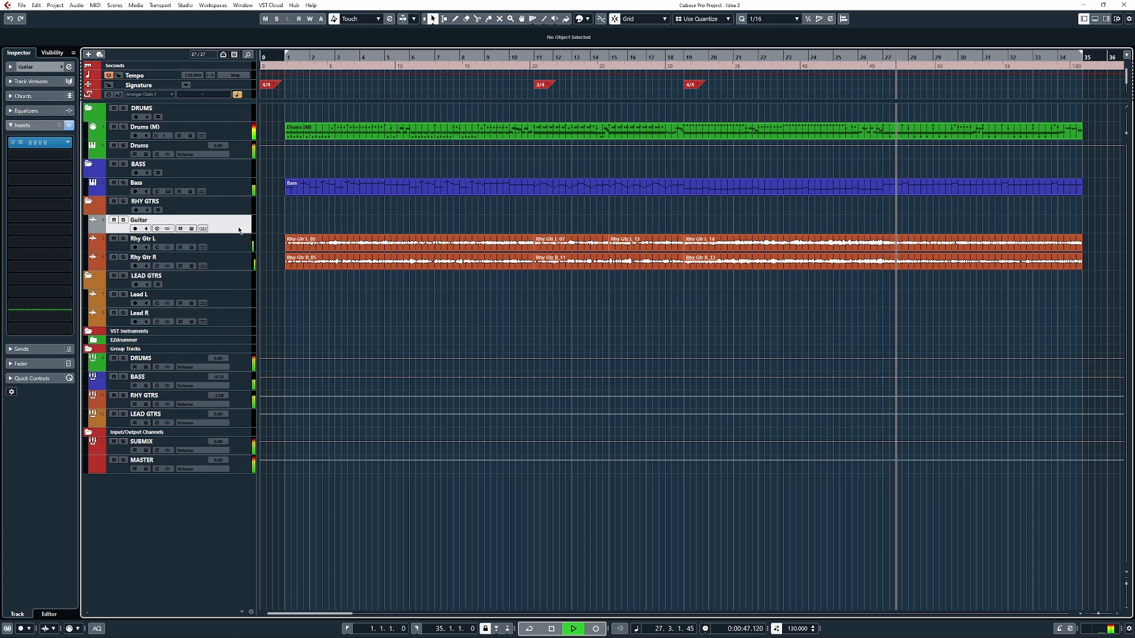
# Step: View the front panel of the amp plugin on the RHY GTRS group again and close it
pyautogui.click(177, 399)
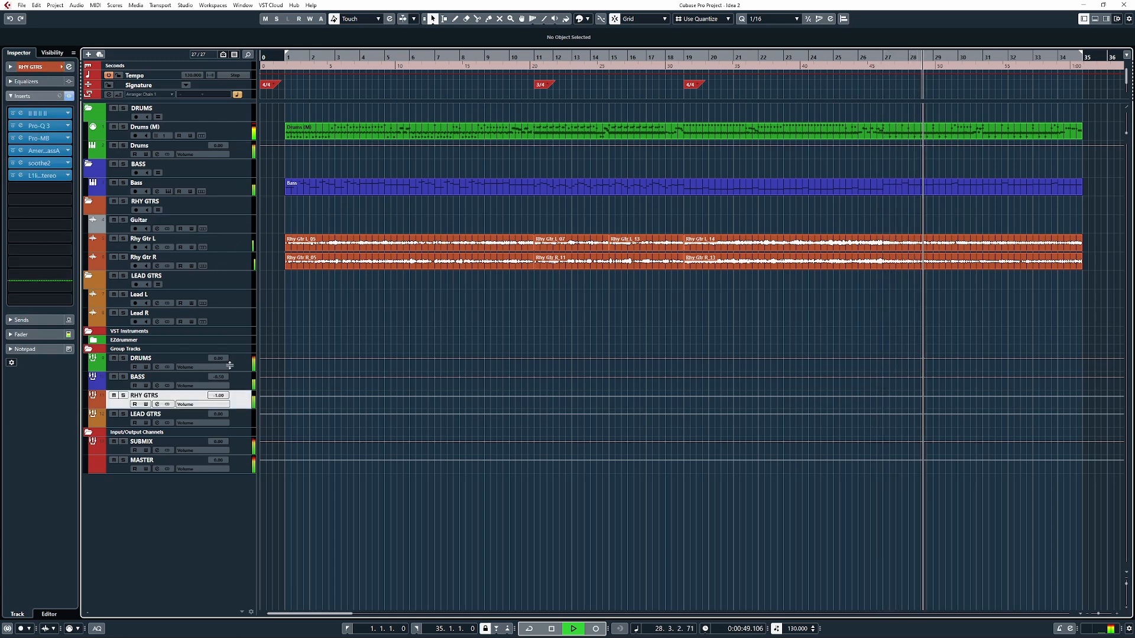
pyautogui.click(50, 115)
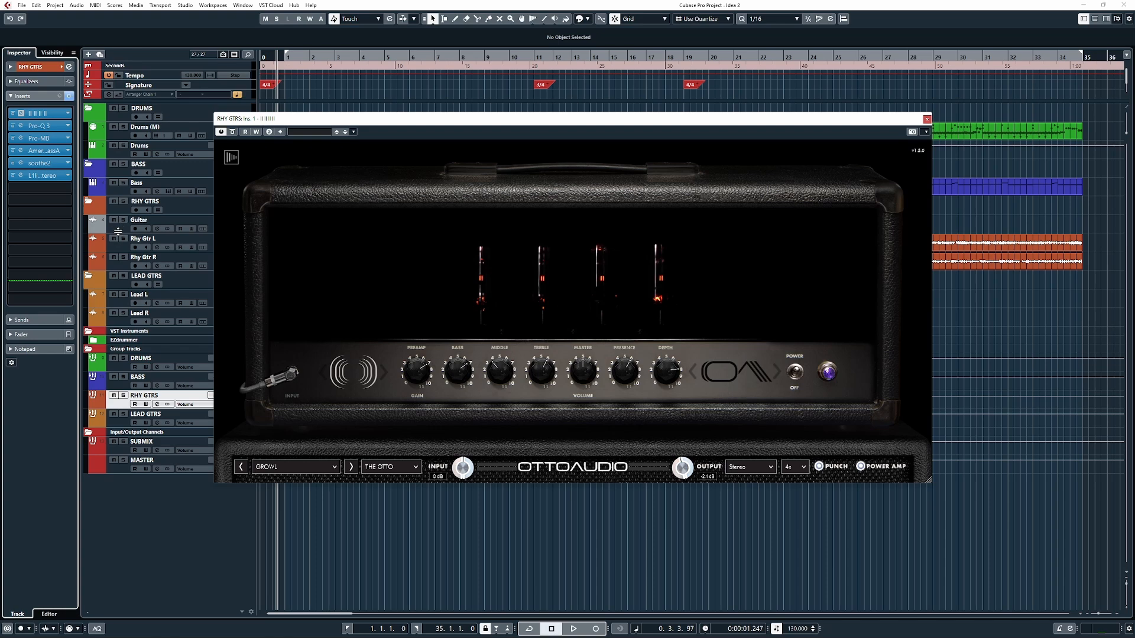
pyautogui.click(926, 118)
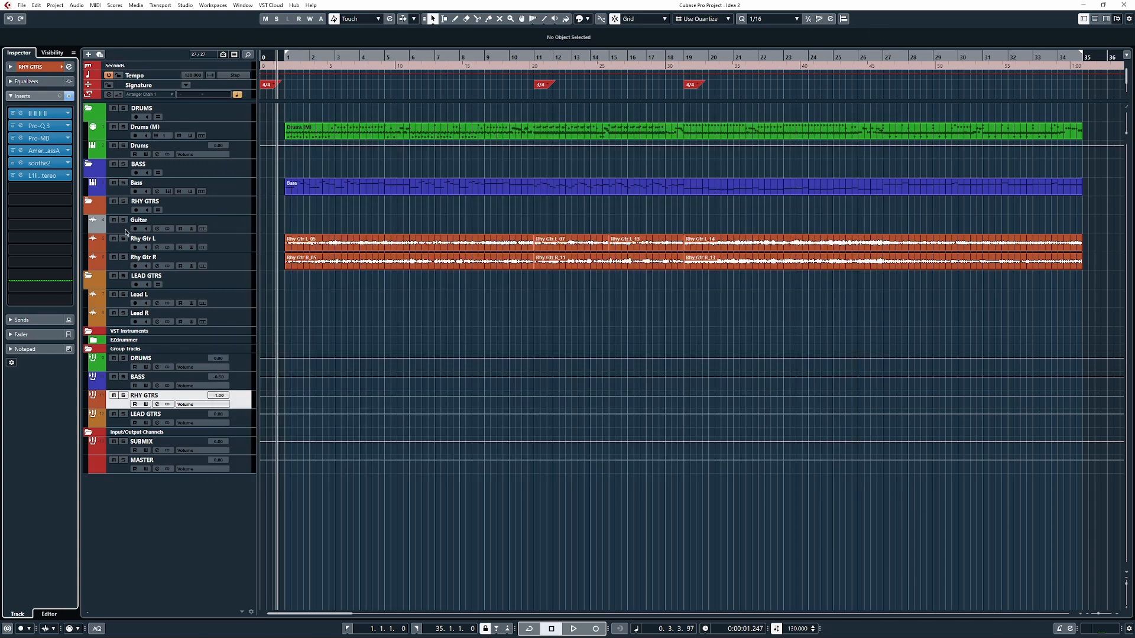
# Step: Open the Guitar track's amp plugin, move its window clear of the track controls, and enable input monitoring
pyautogui.click(153, 224)
pyautogui.click(21, 142)
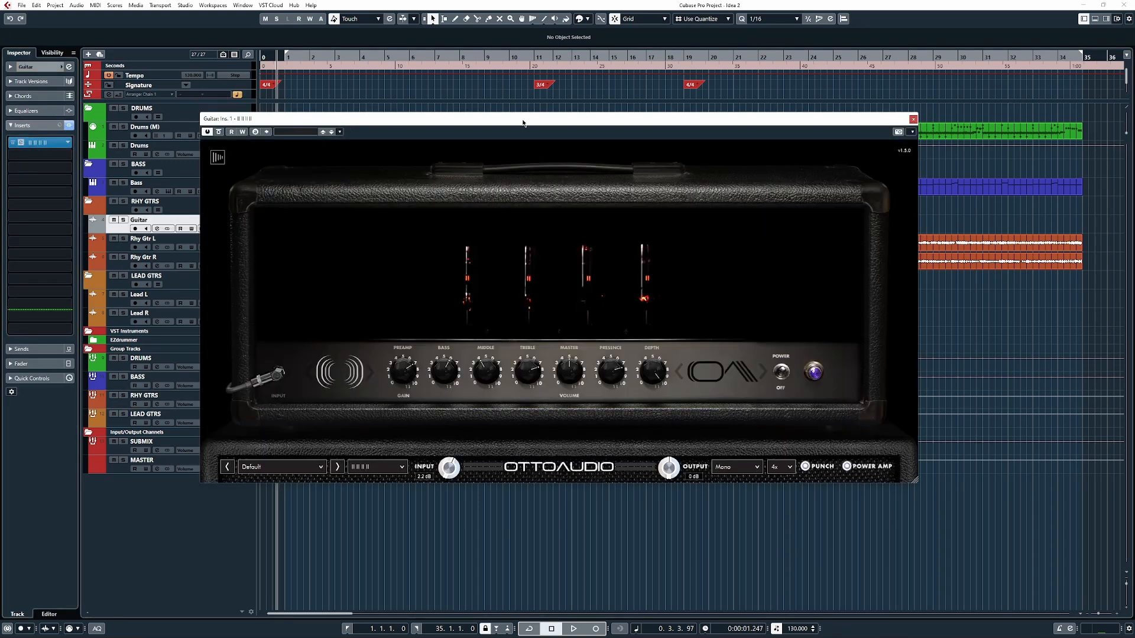
pyautogui.moveTo(525, 118); pyautogui.dragTo(547, 105)
pyautogui.click(147, 229)
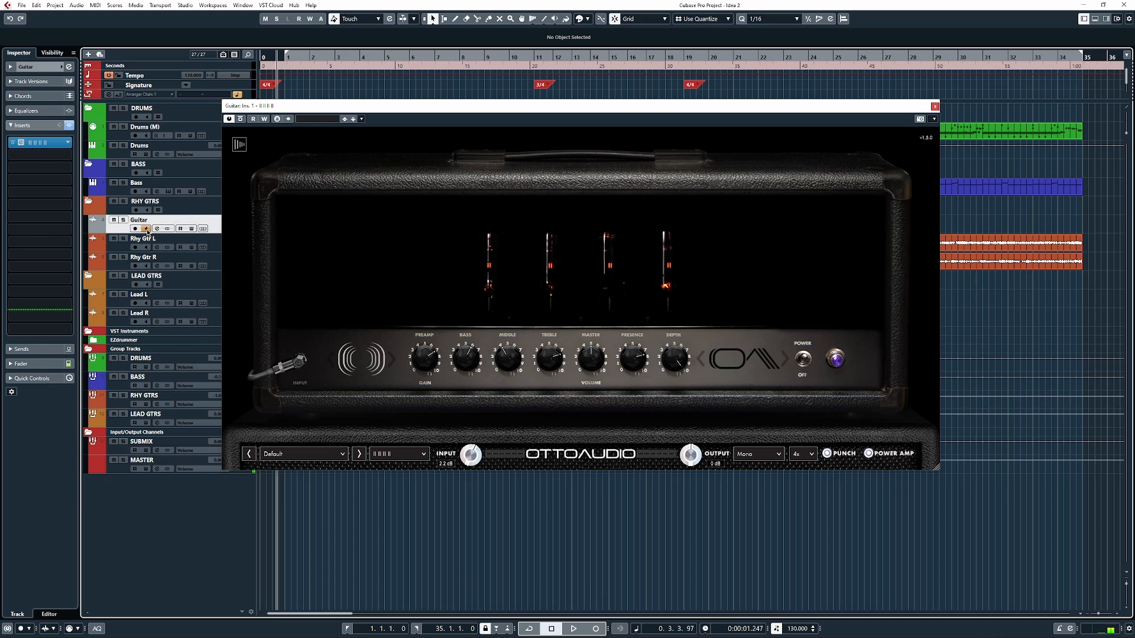
# Step: View the rear panel of the Guitar track's amp and return to the front
pyautogui.click(426, 240)
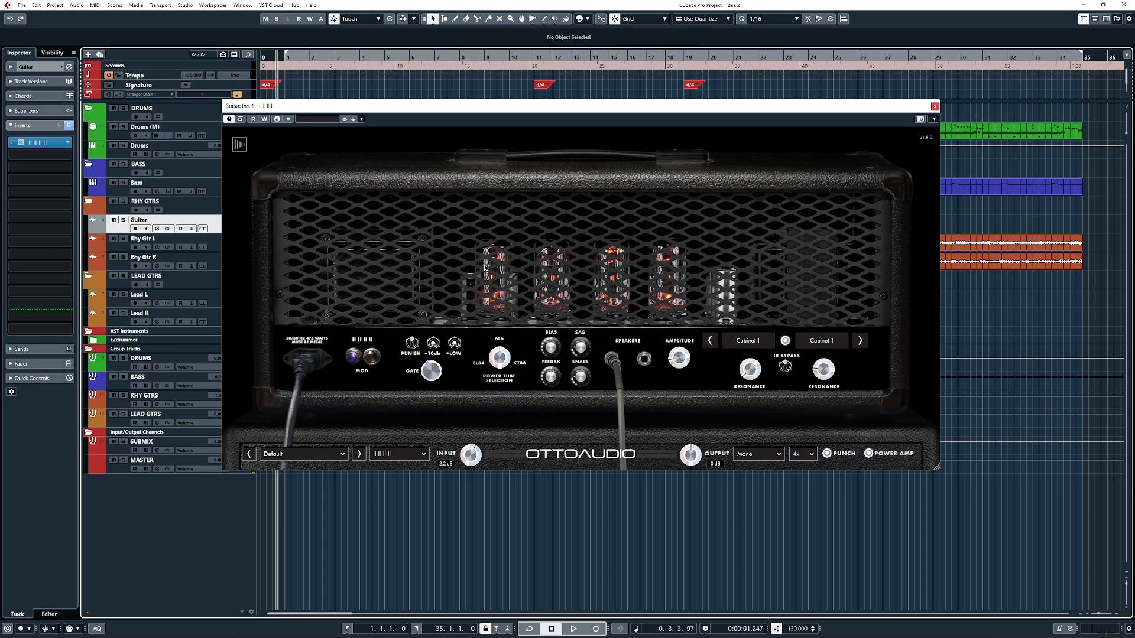
pyautogui.click(484, 267)
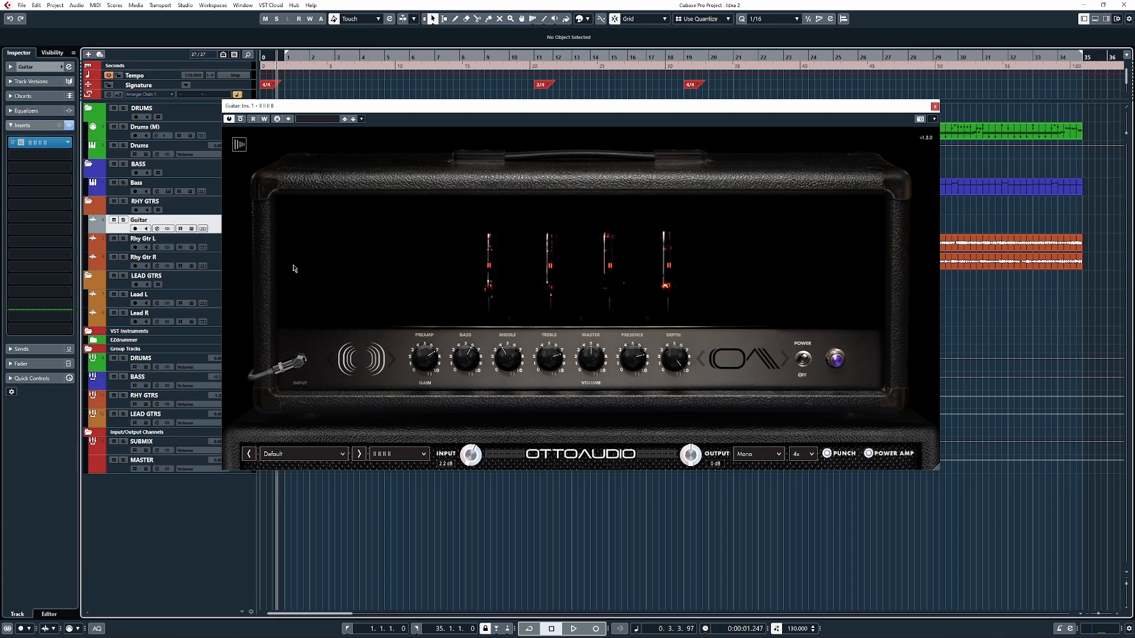
# Step: Enable monitoring on the Guitar track and set the amp plugin's output mode to Mono/Stereo
pyautogui.click(761, 455)
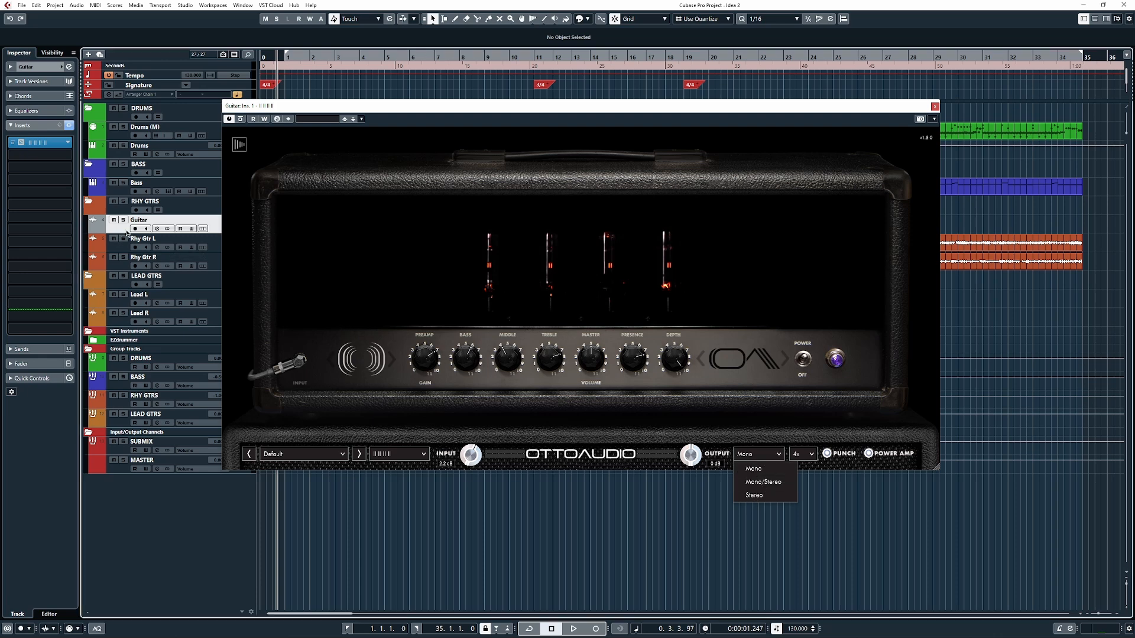
pyautogui.click(146, 228)
pyautogui.click(675, 427)
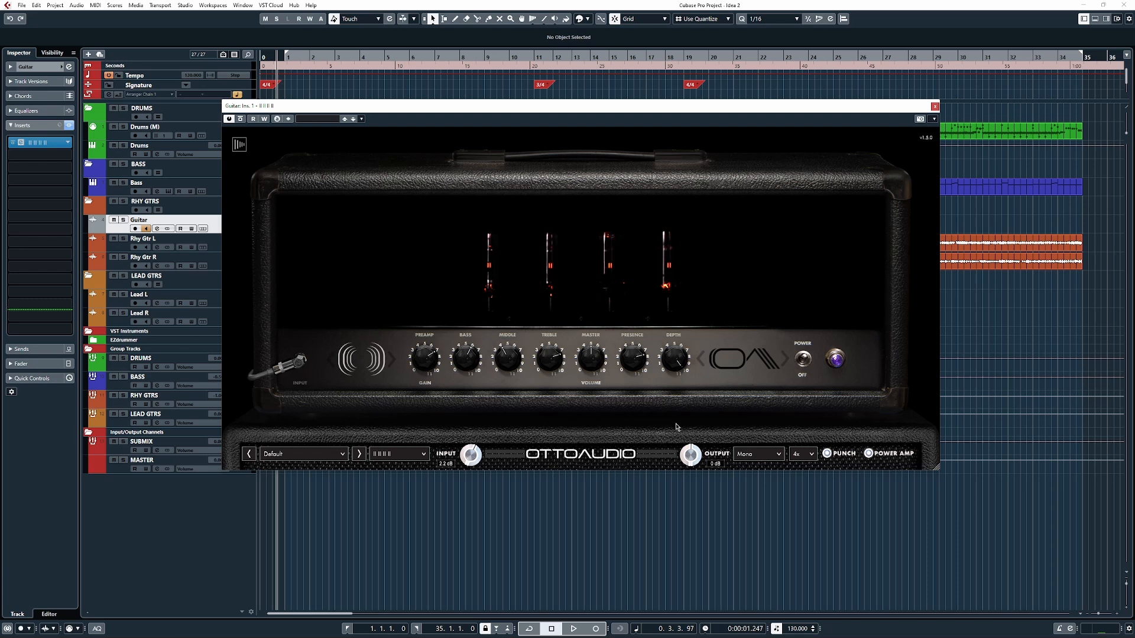
pyautogui.click(751, 454)
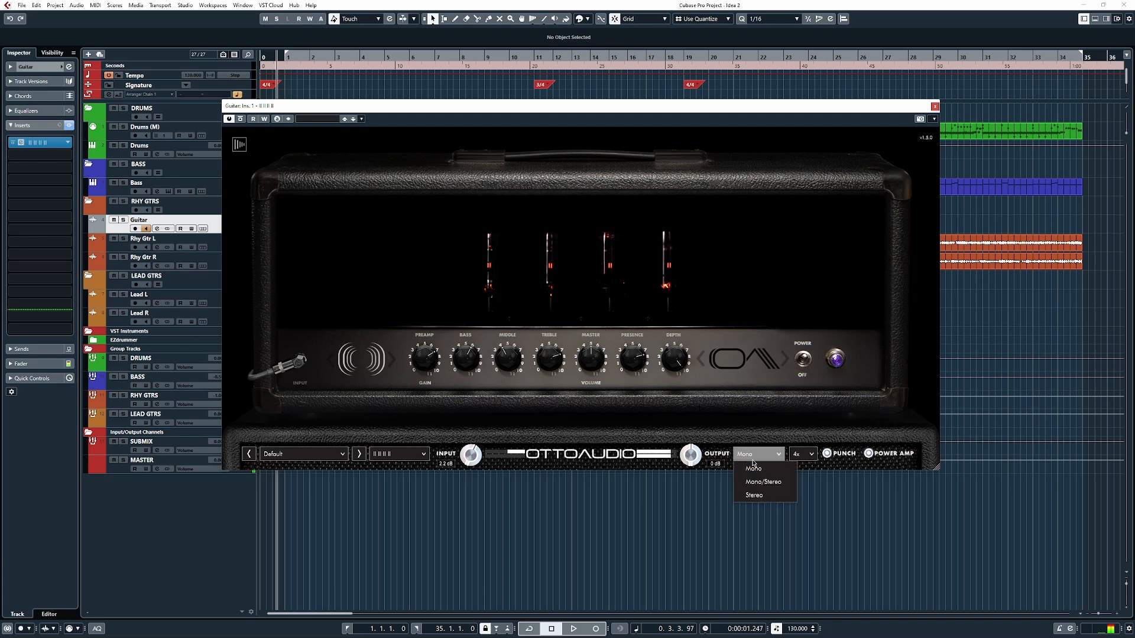
pyautogui.click(771, 483)
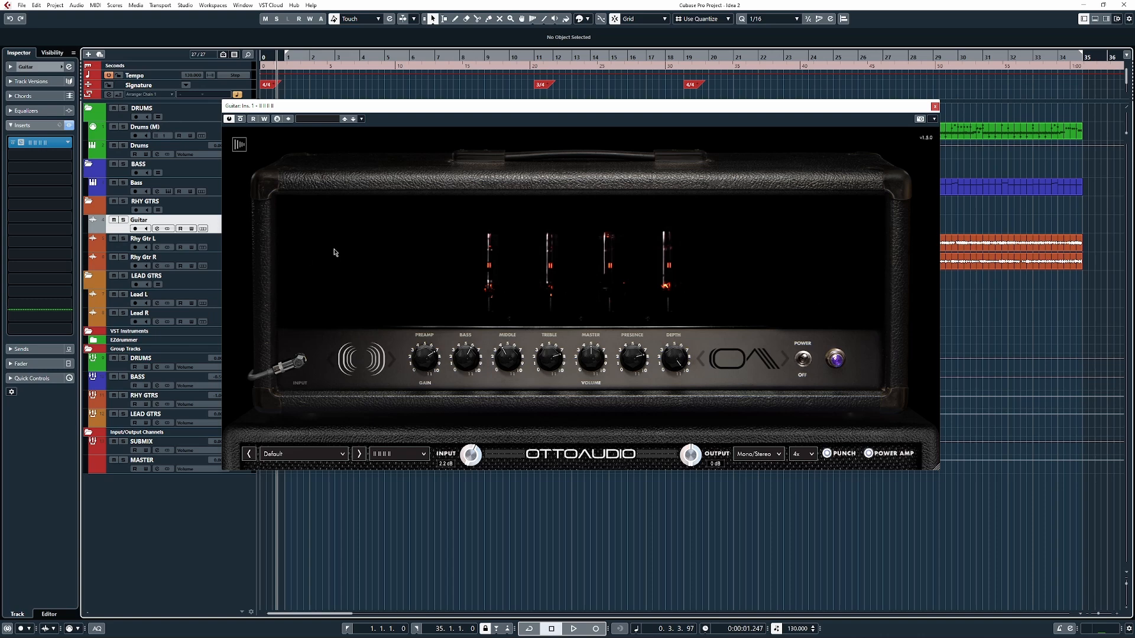
# Step: Switch between the amp's rear and front panels to examine the rear controls, ending on the front
pyautogui.click(532, 284)
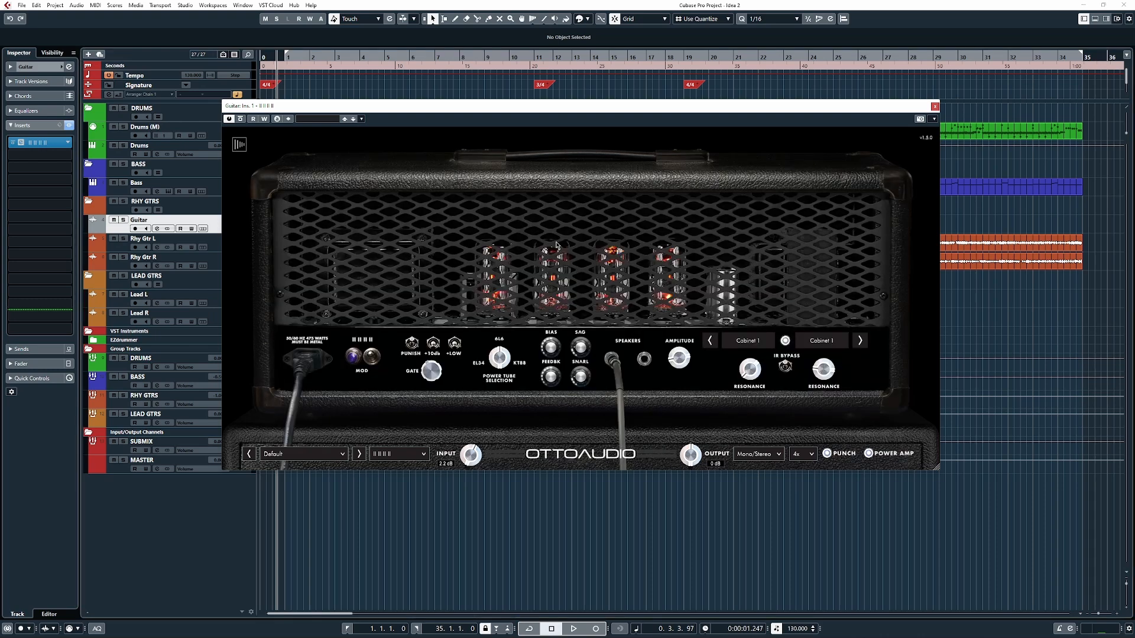
pyautogui.click(537, 258)
pyautogui.click(586, 272)
pyautogui.click(584, 270)
pyautogui.click(576, 273)
pyautogui.click(413, 347)
pyautogui.click(582, 275)
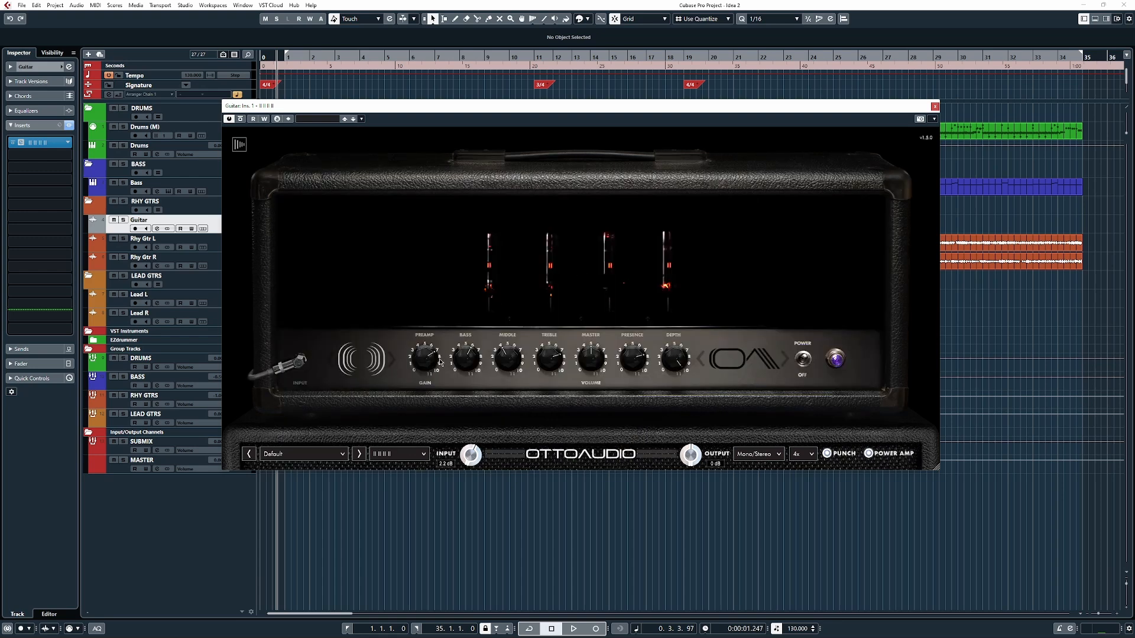
# Step: Browse the amp plugin's preset banks, including I I M - 2, OTTO AUDIO III and OTTO AUDIO, and its list of amp models
pyautogui.click(341, 455)
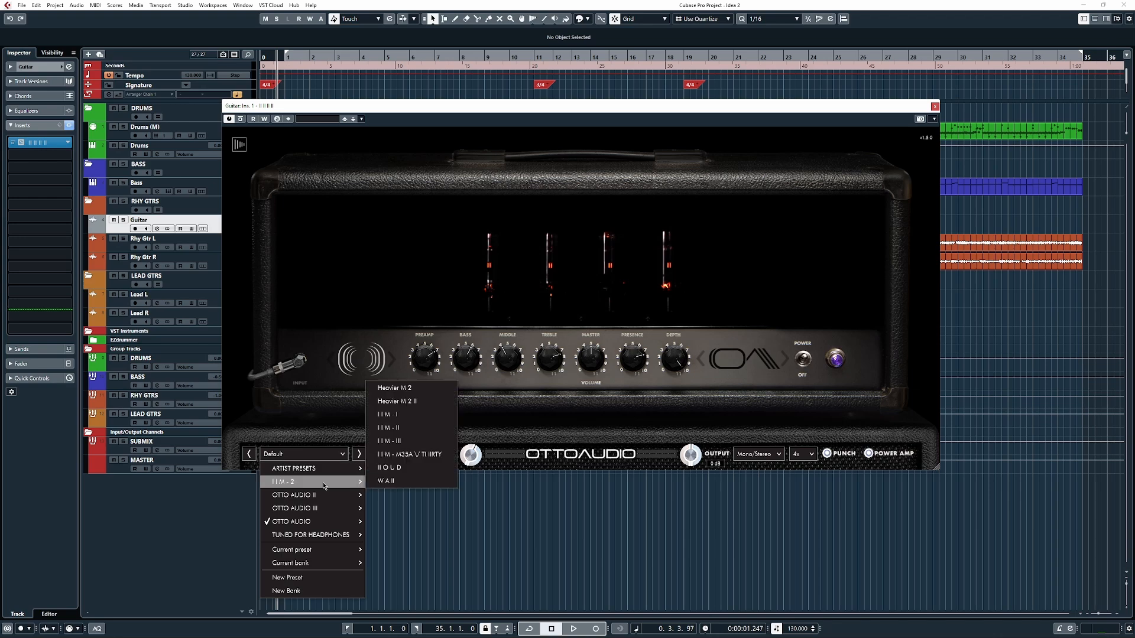
pyautogui.moveTo(321, 495)
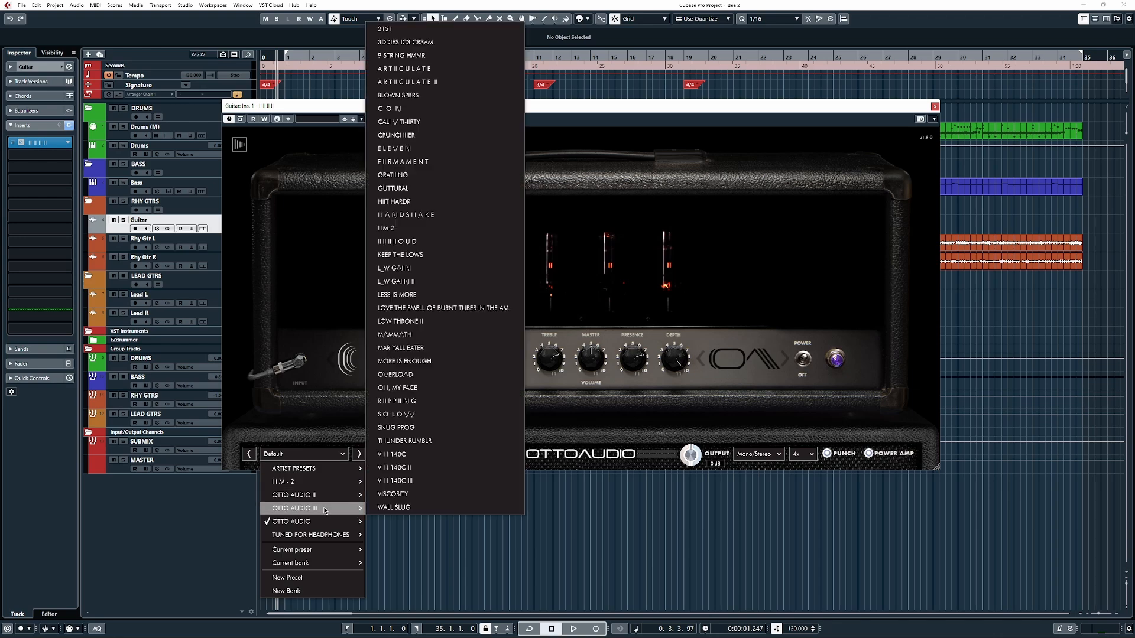
pyautogui.moveTo(321, 525)
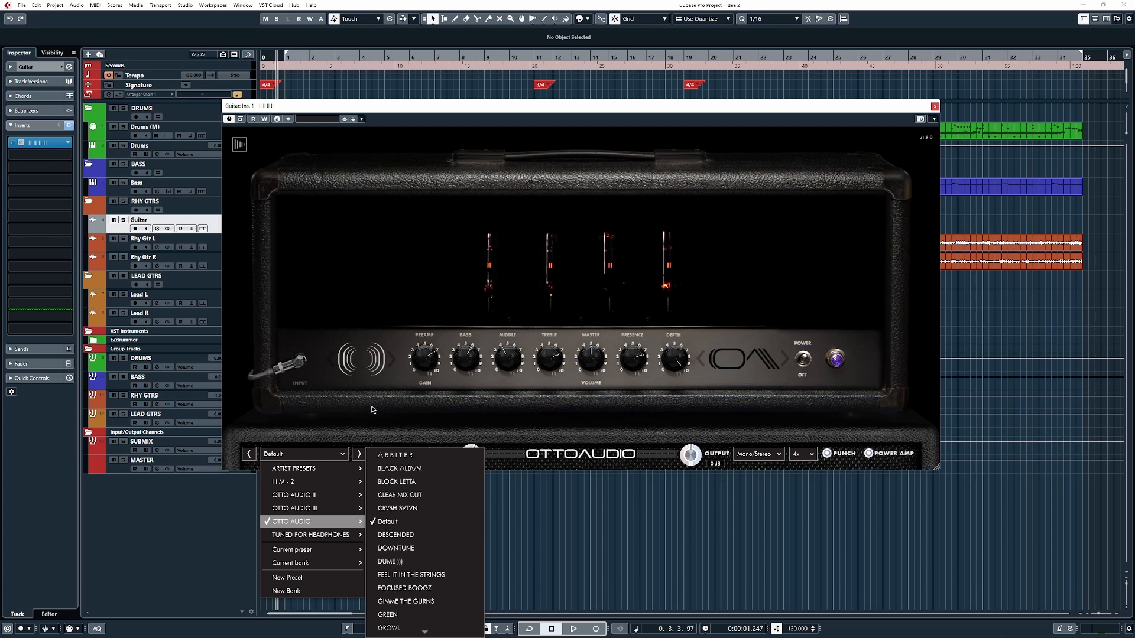
pyautogui.click(374, 438)
pyautogui.click(420, 455)
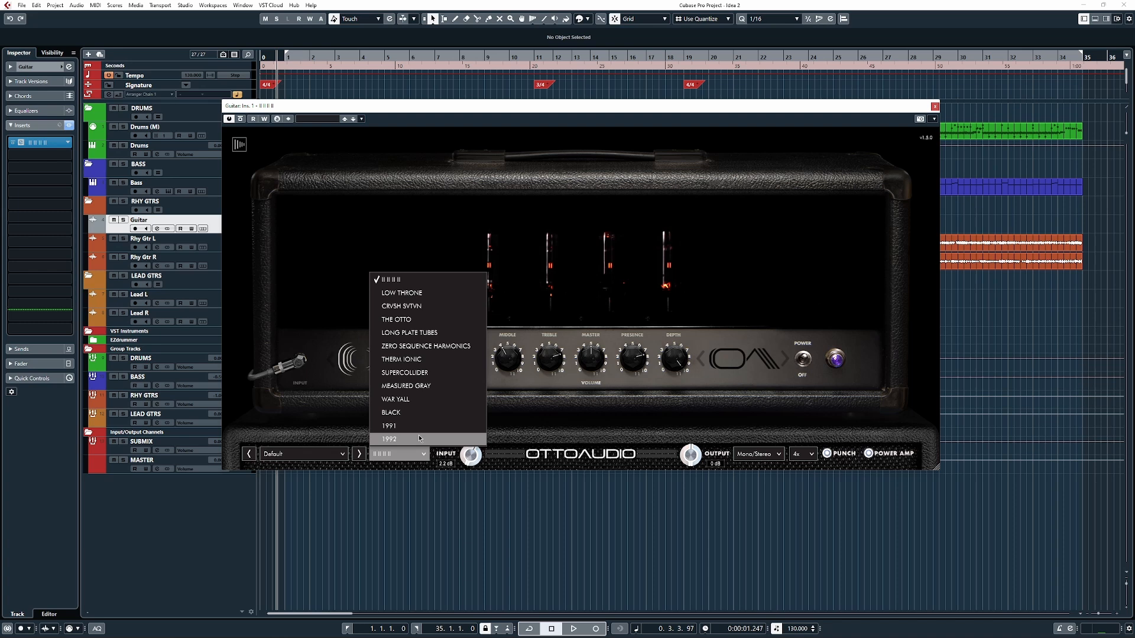
pyautogui.click(313, 424)
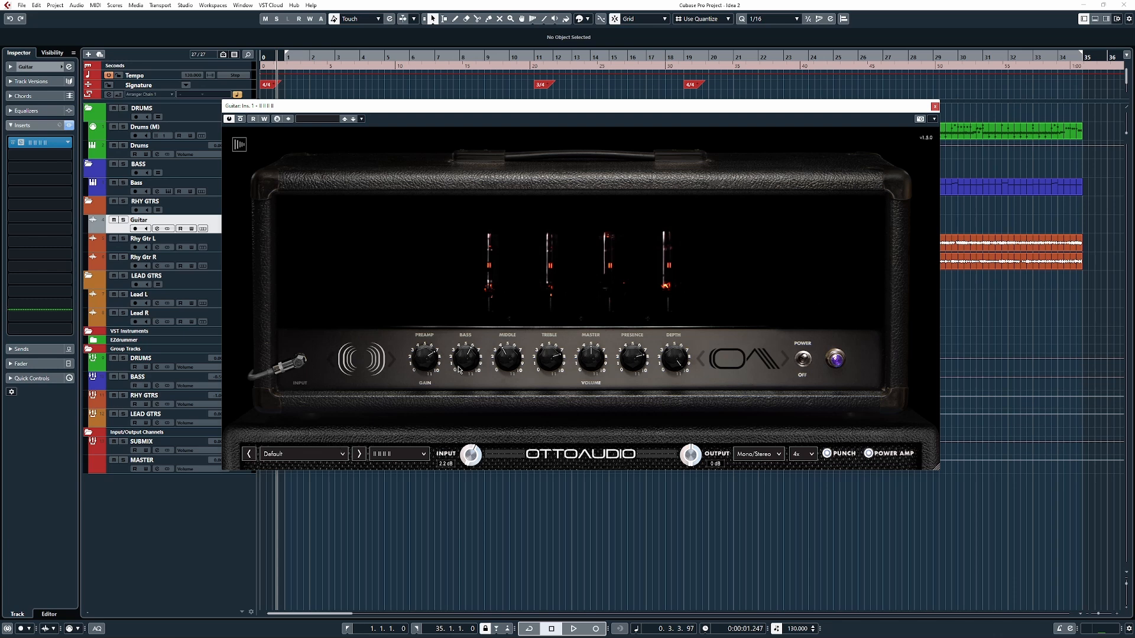
# Step: Look over the amp's impedance curve choices and the selector at the logo beside the power switch
pyautogui.click(367, 362)
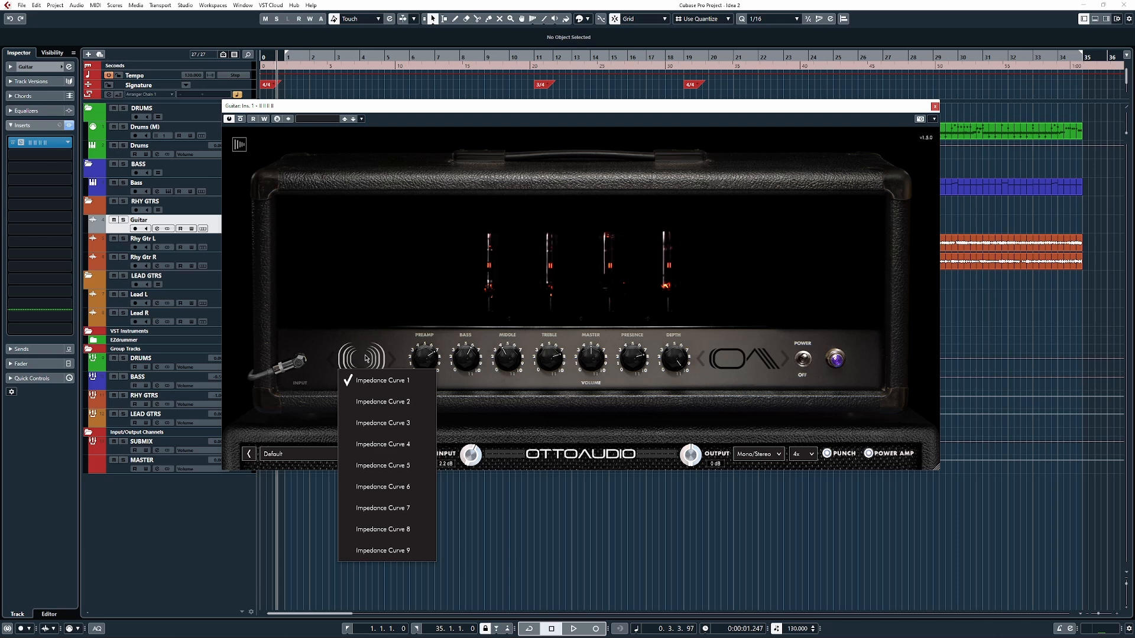
pyautogui.click(371, 359)
pyautogui.click(740, 360)
pyautogui.click(731, 316)
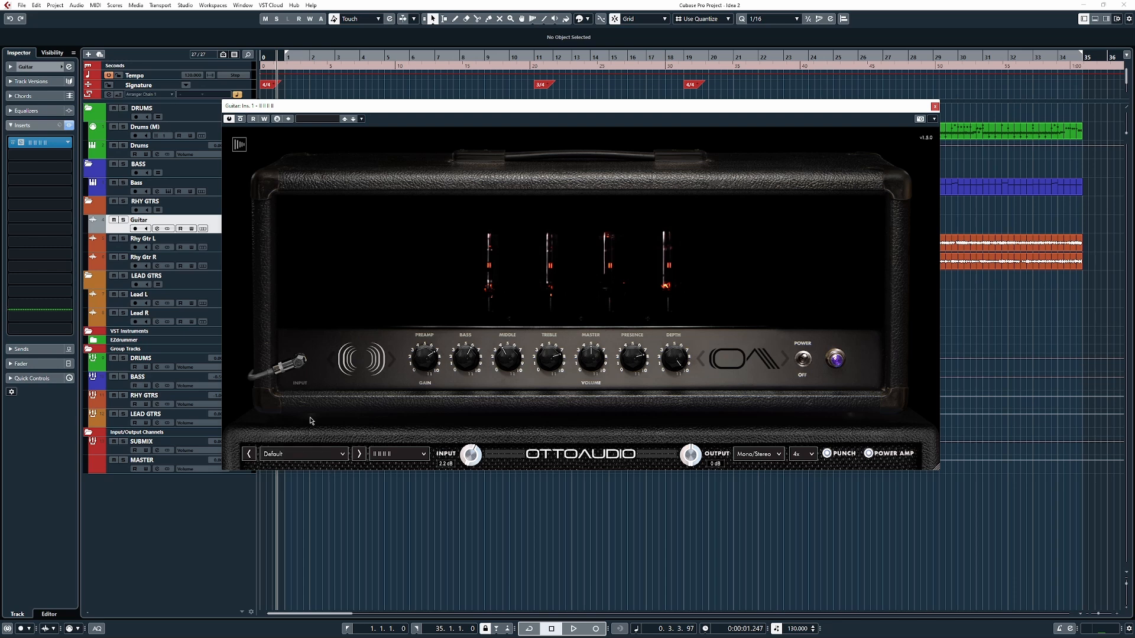
# Step: Enable monitoring on the Guitar track and load the Heavier M 2 preset from the I I M - 2 bank
pyautogui.click(146, 229)
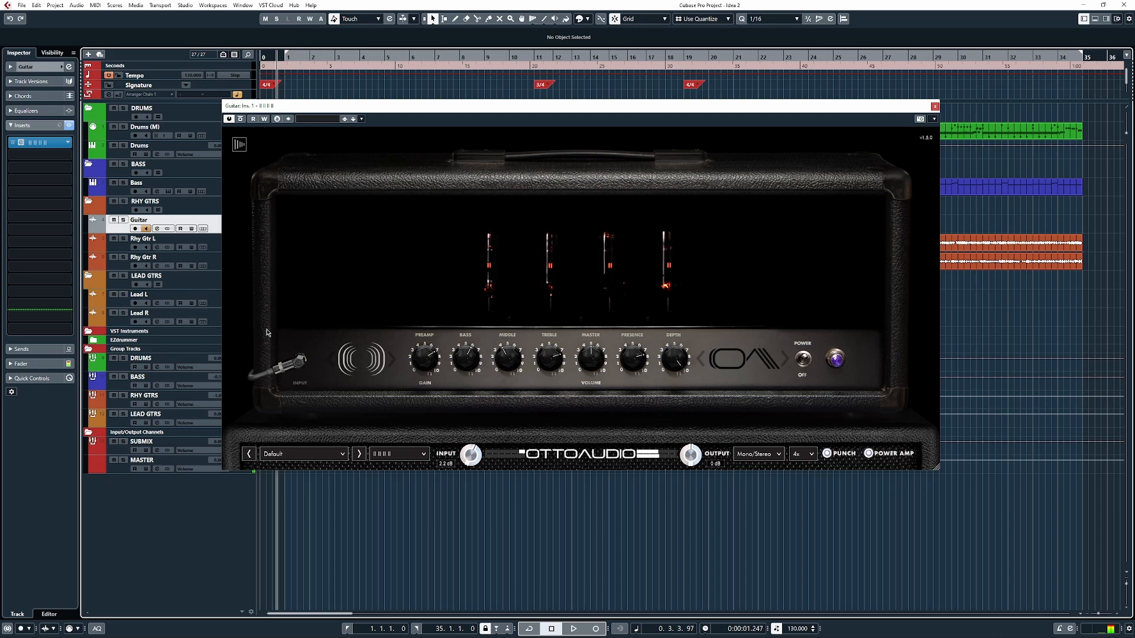
pyautogui.click(324, 454)
pyautogui.moveTo(315, 472)
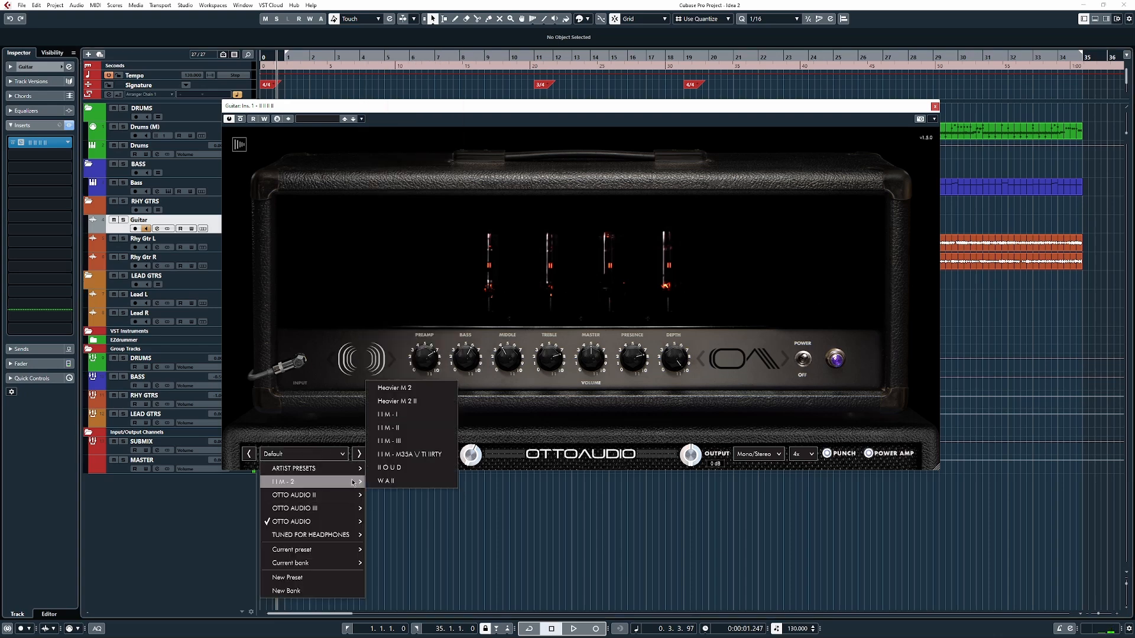
pyautogui.click(430, 391)
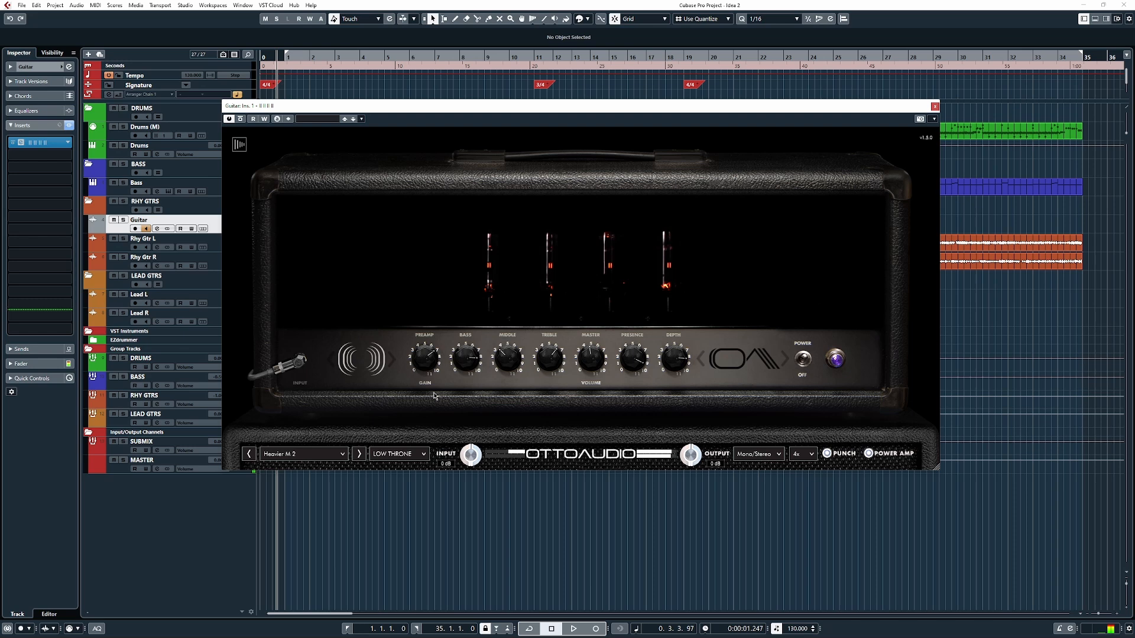
# Step: Try the amp models CRVSH SVTVN, THE OTTO and LONG PLATE TUBES on the Heavier M 2 preset
pyautogui.click(425, 456)
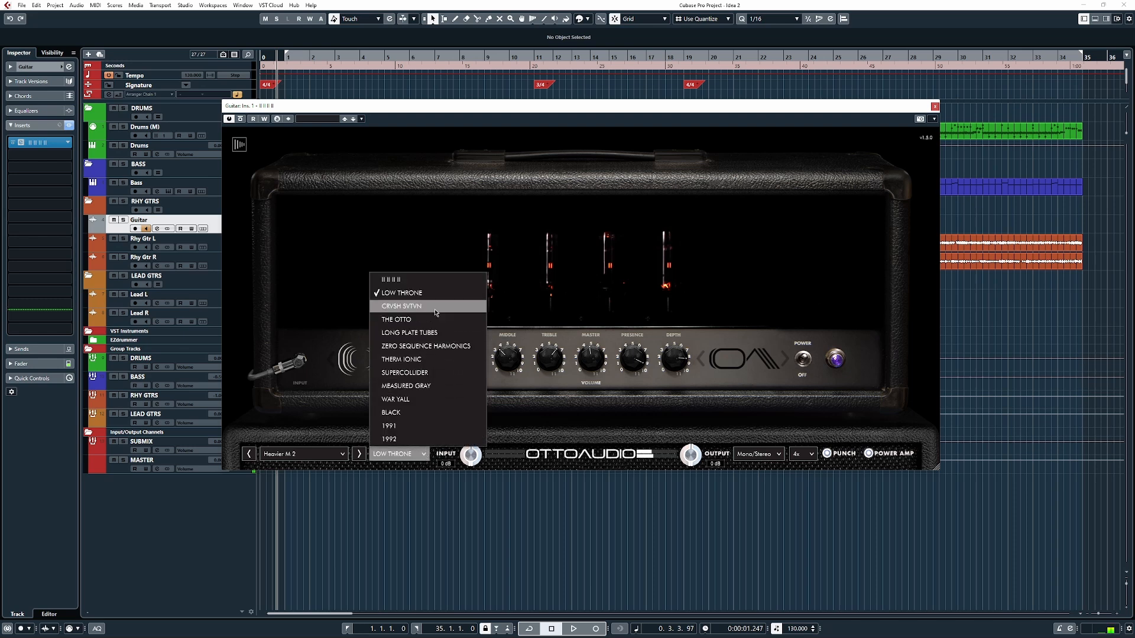
pyautogui.click(405, 452)
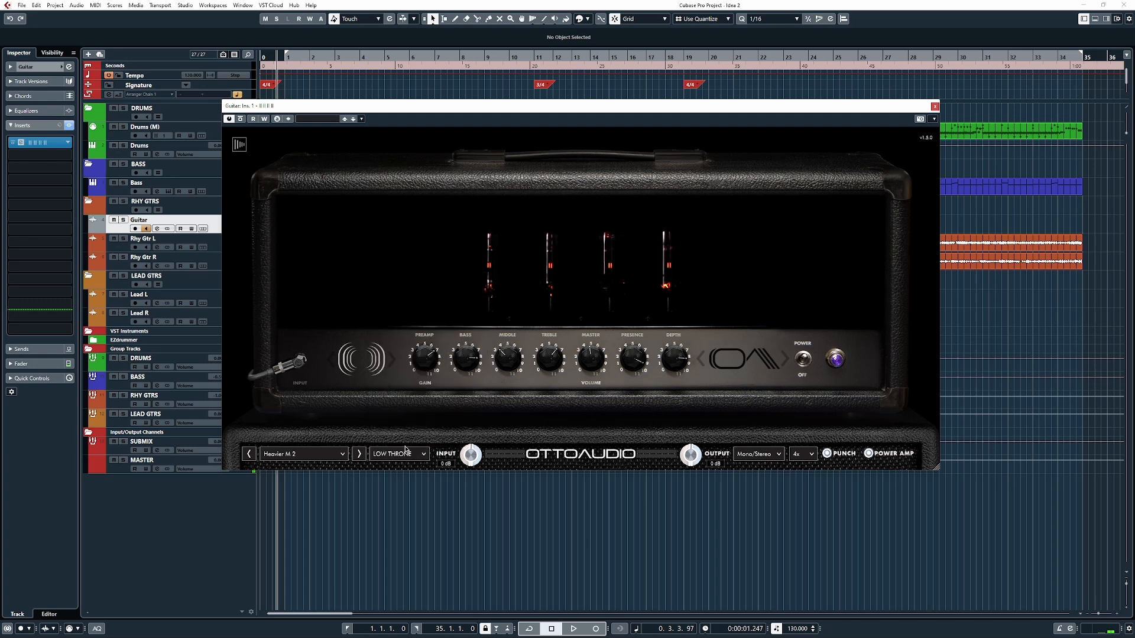
pyautogui.click(403, 455)
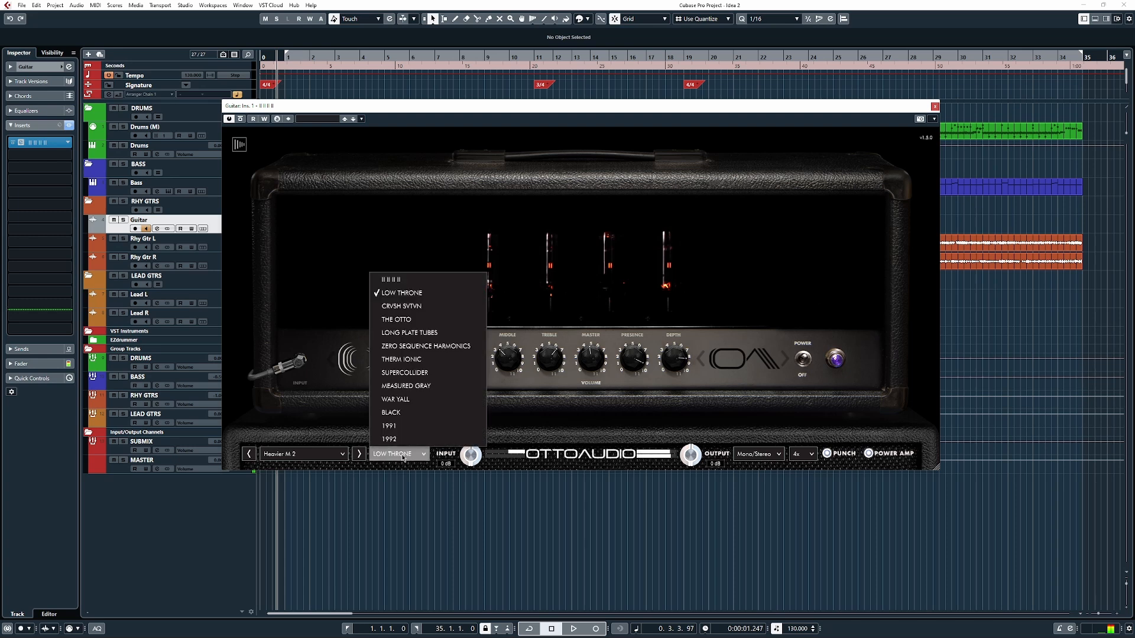
pyautogui.click(404, 307)
pyautogui.click(405, 459)
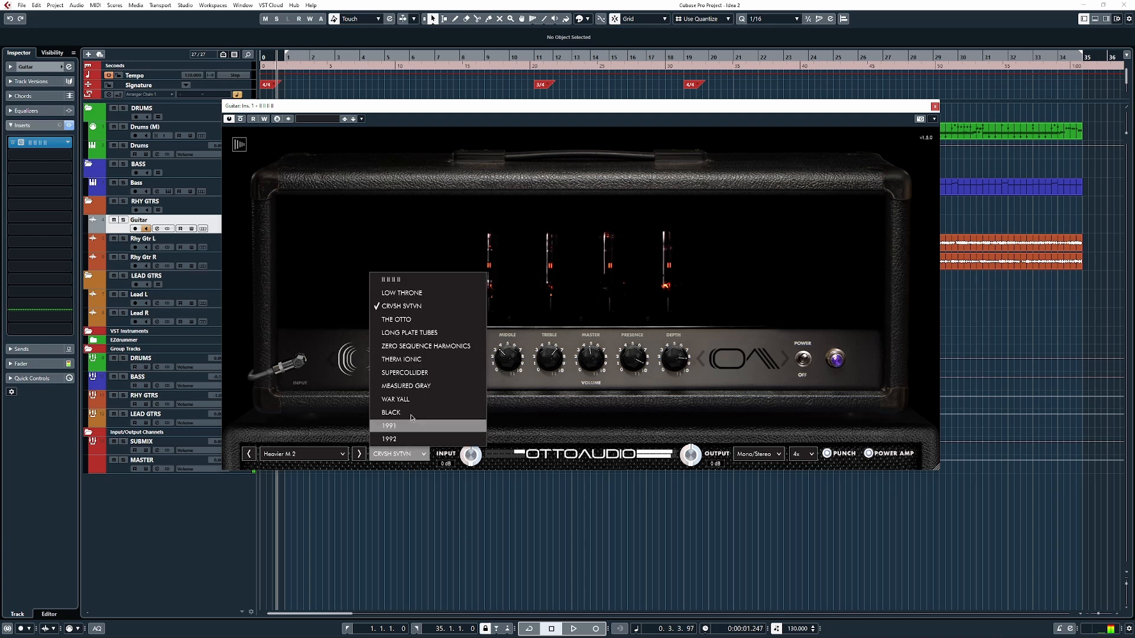
pyautogui.click(396, 320)
pyautogui.click(399, 454)
pyautogui.click(408, 333)
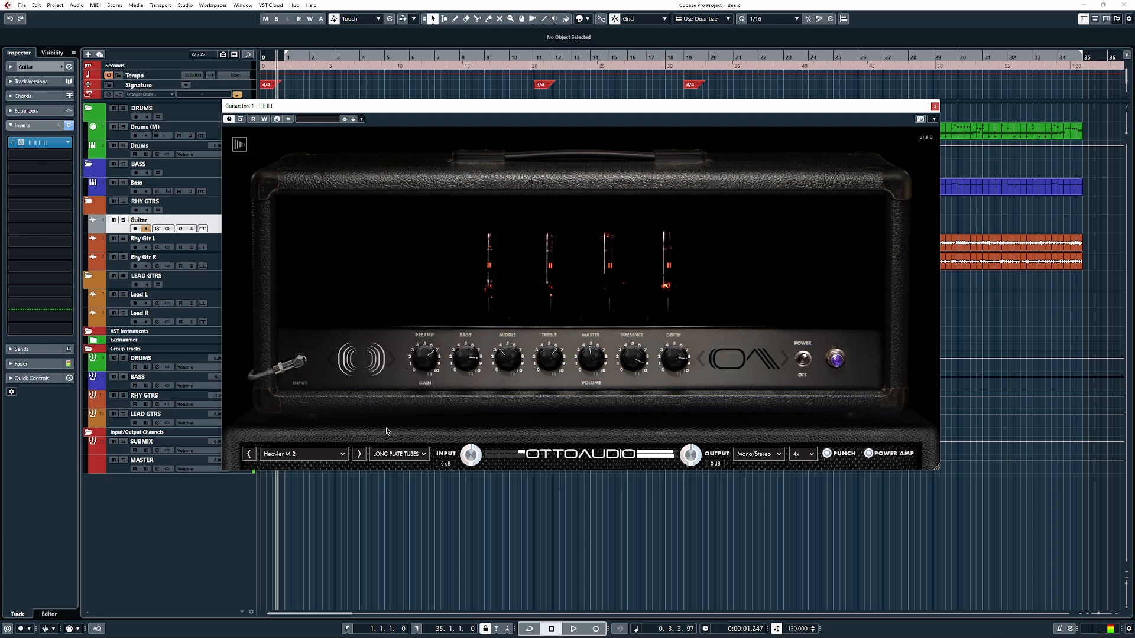
# Step: Continue through the amp models with ZERO SEQUENCE HARMONICS, THERM IONIC, SUPERCOLLIDER and one model further down the list
pyautogui.click(389, 459)
pyautogui.click(406, 349)
pyautogui.click(405, 453)
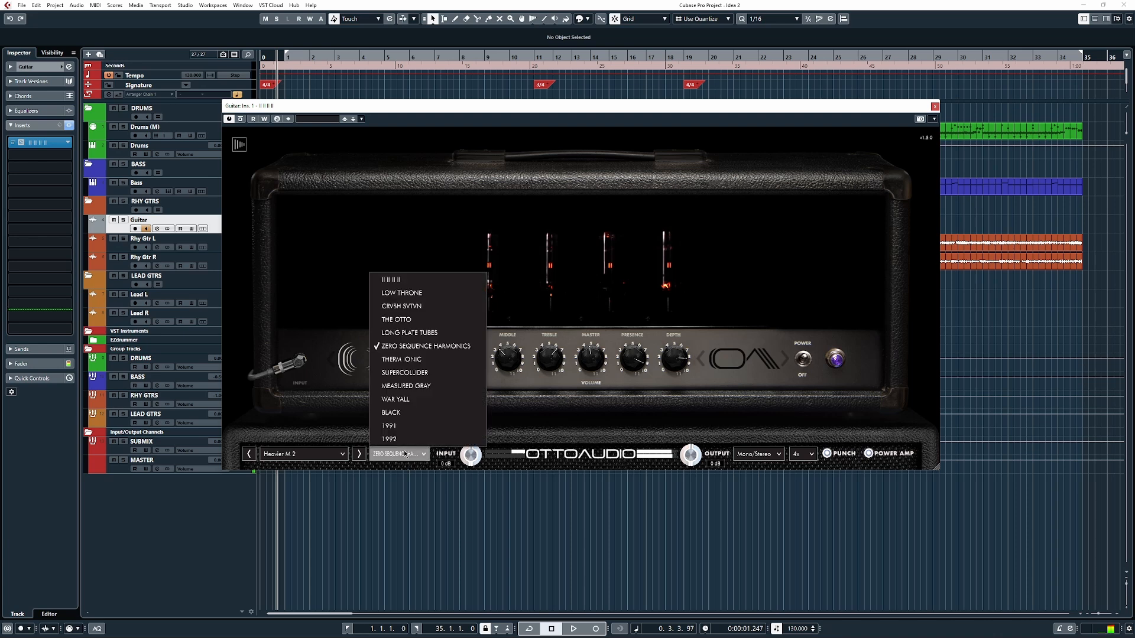
pyautogui.click(402, 360)
pyautogui.click(399, 454)
pyautogui.click(404, 372)
pyautogui.click(407, 454)
pyautogui.click(408, 394)
# Step: Try the last amp models in the list, 1992, 1991 and BLACK, ending on BLACK
pyautogui.click(402, 455)
pyautogui.click(405, 441)
pyautogui.click(405, 452)
pyautogui.click(403, 422)
pyautogui.click(408, 462)
pyautogui.click(407, 412)
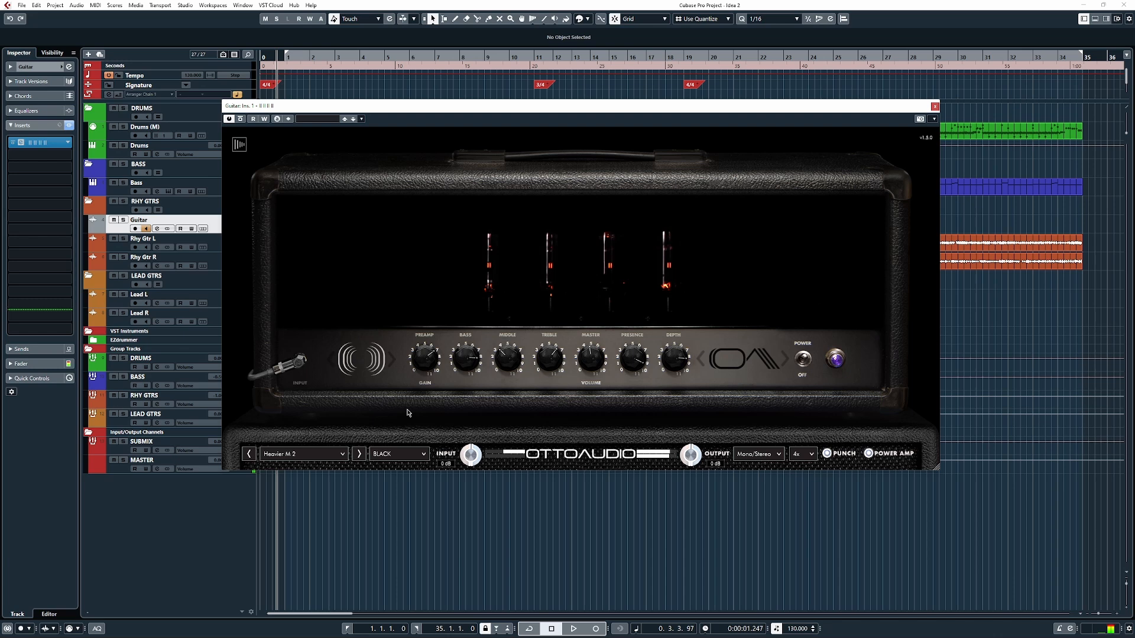
# Step: Load the Heavier M 2 II preset from the I I M - 2 bank and check which amp model it uses
pyautogui.click(334, 457)
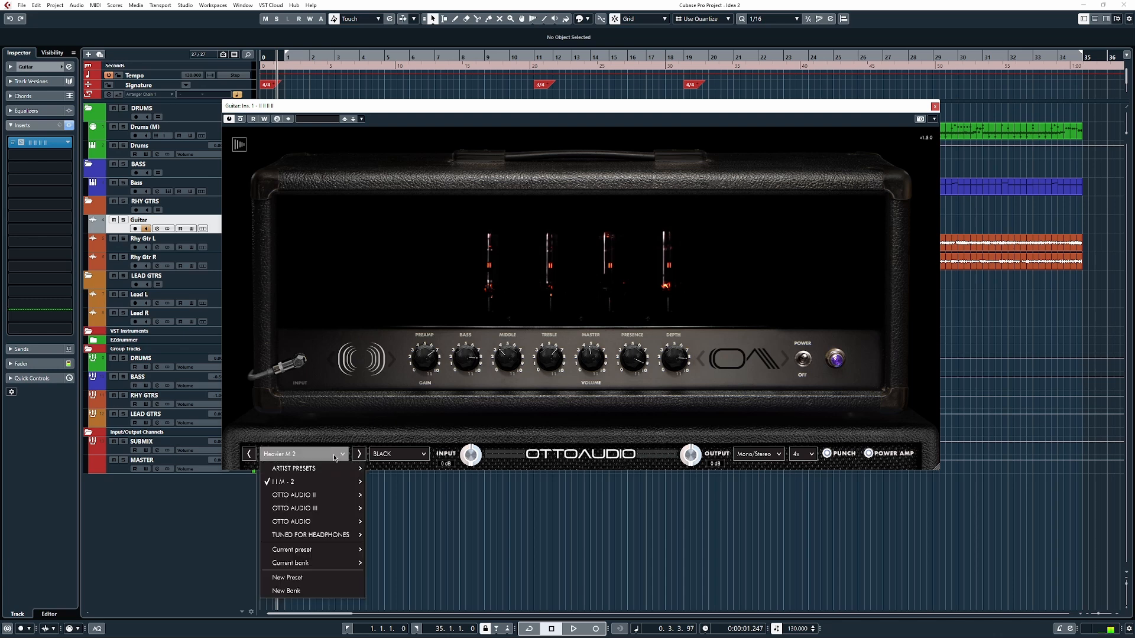
pyautogui.moveTo(328, 482)
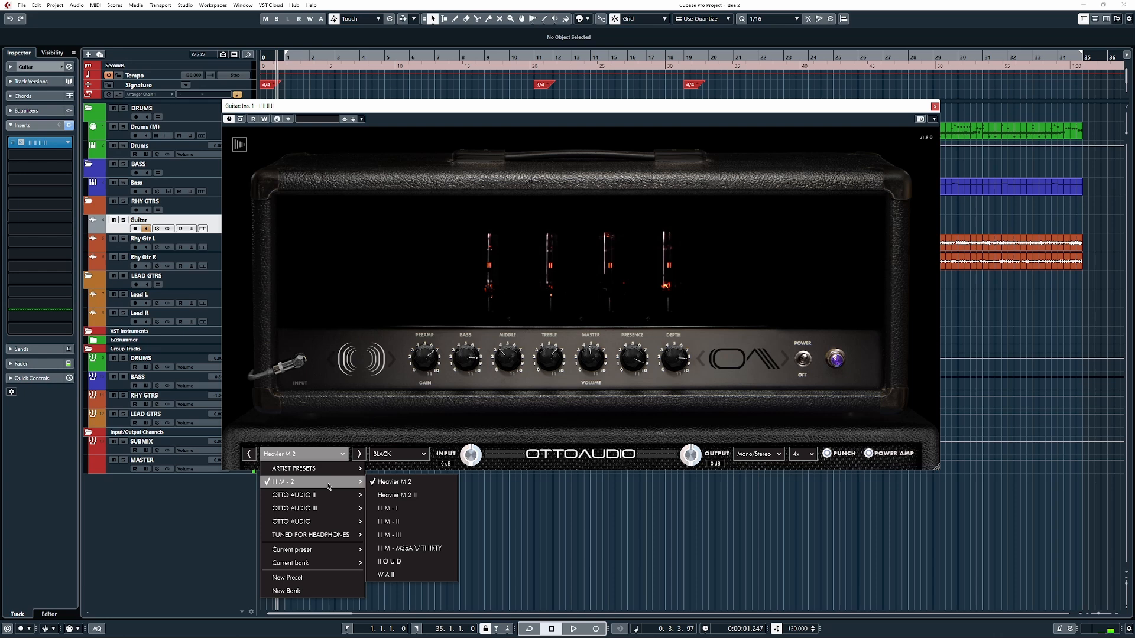
pyautogui.click(421, 498)
pyautogui.click(422, 456)
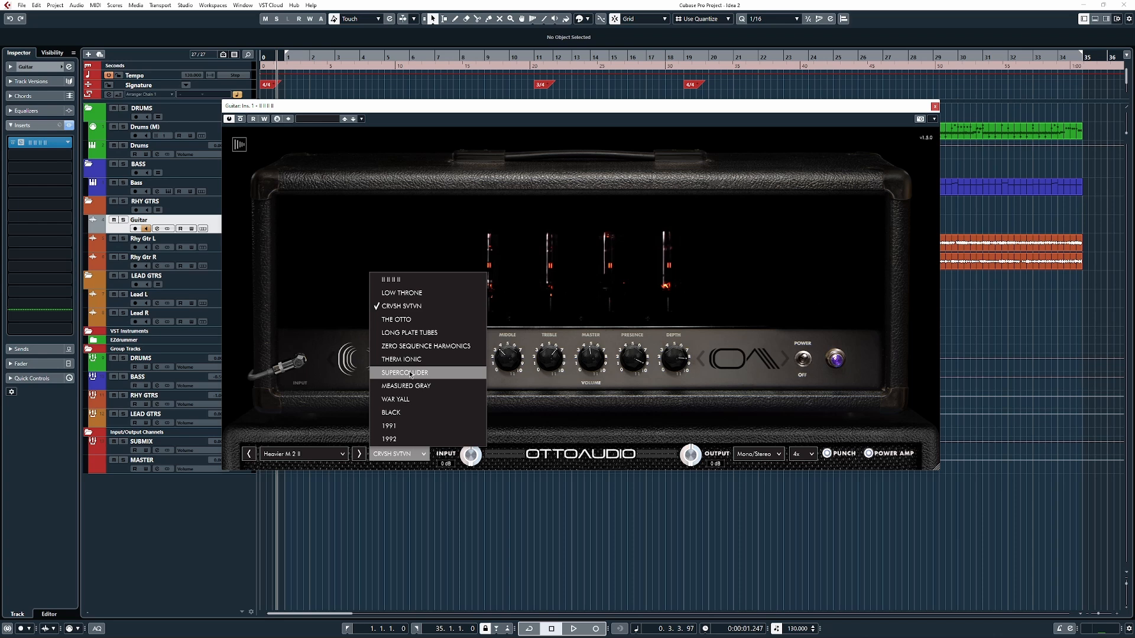
pyautogui.click(325, 426)
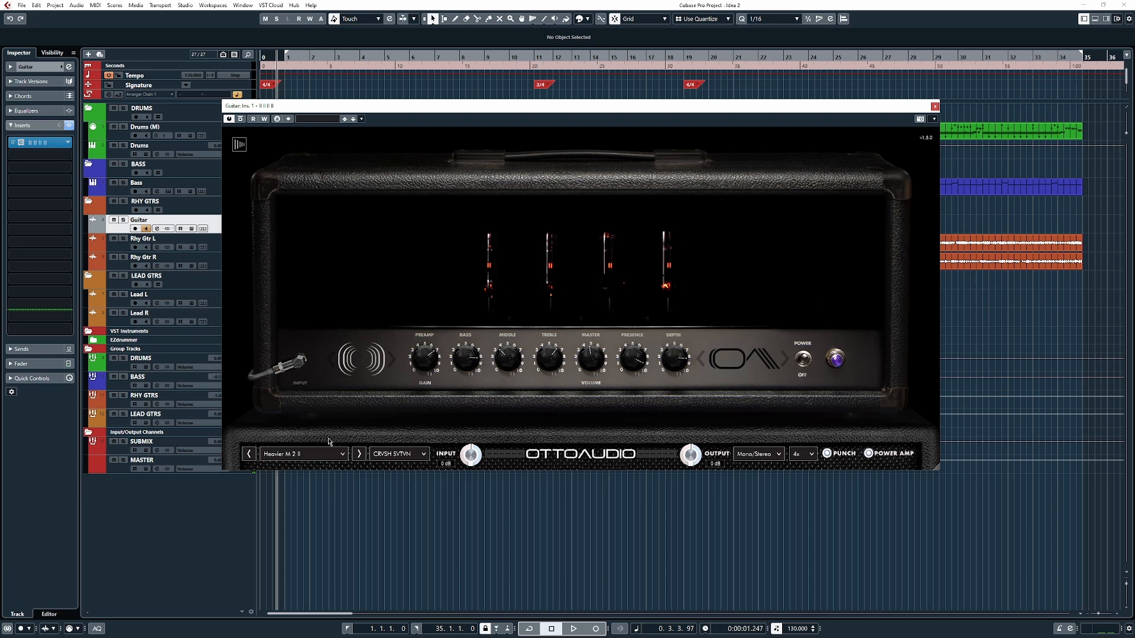
# Step: Load the ARBITER preset from the OTTO AUDIO bank
pyautogui.click(328, 454)
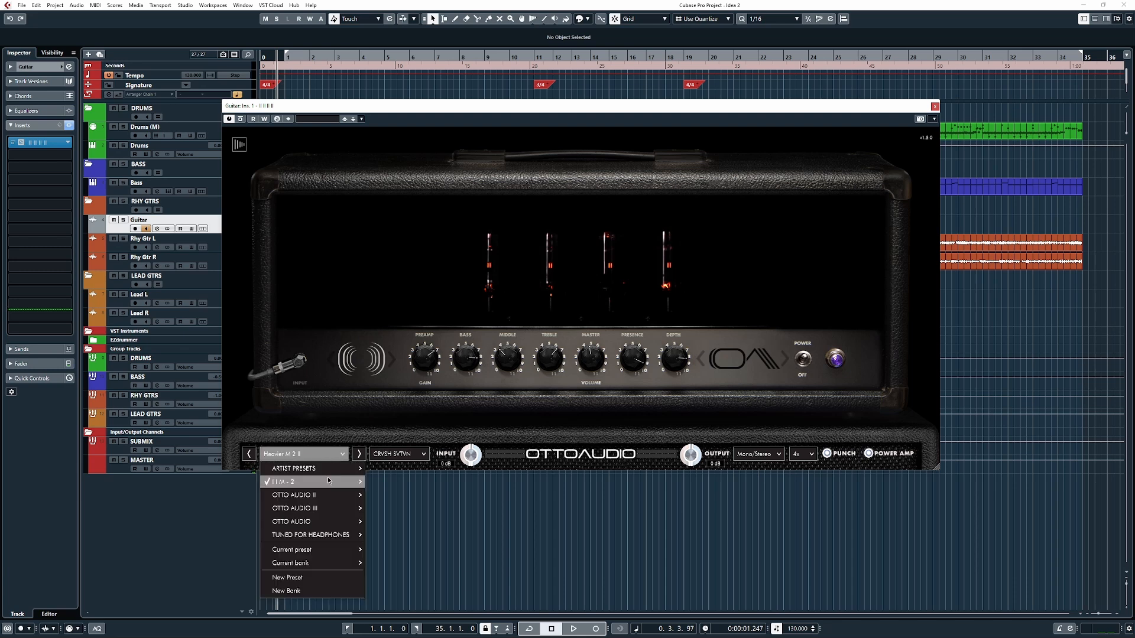
pyautogui.moveTo(322, 498)
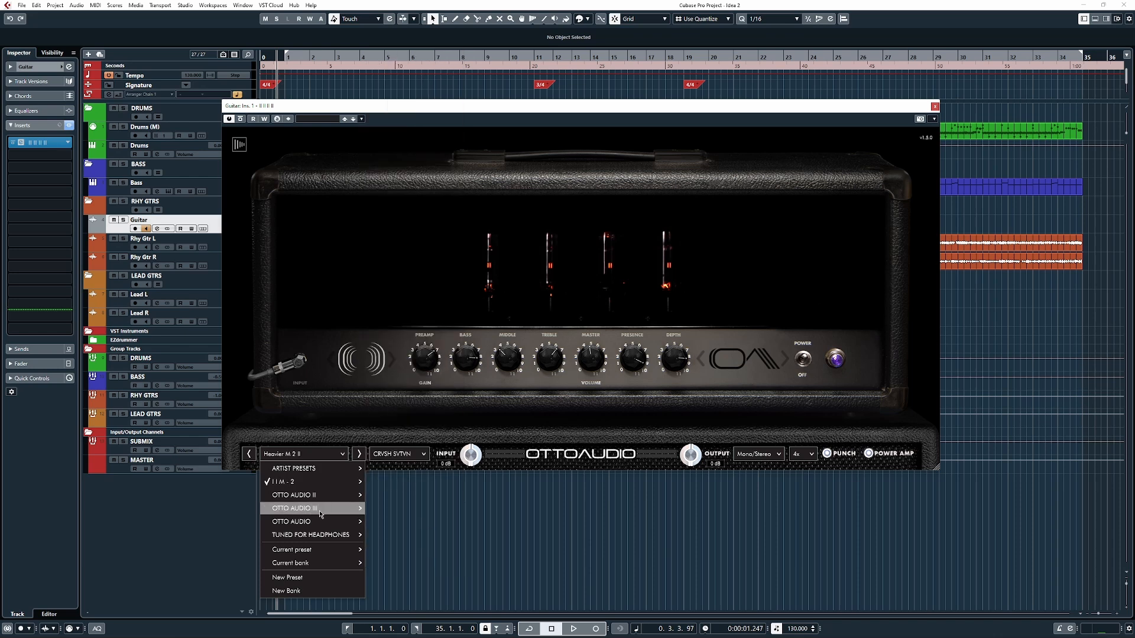
pyautogui.moveTo(331, 523)
pyautogui.click(431, 55)
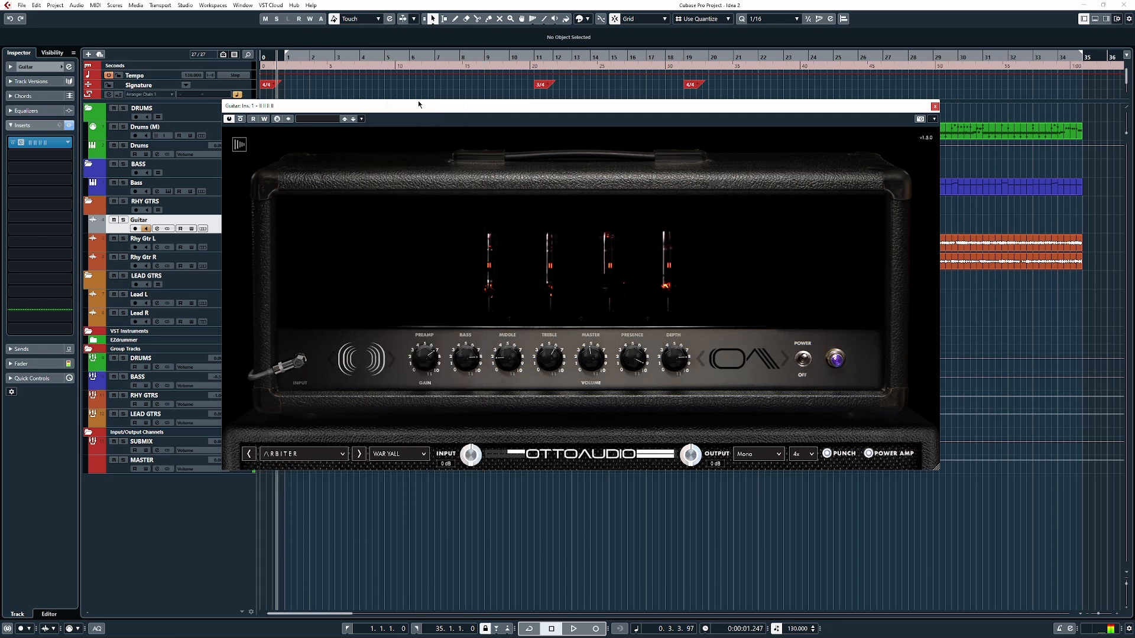
# Step: Try LOW THRONE, CRVSH SVTVN, THE OTTO and THERM IONIC as the amp model for the ARBITER preset
pyautogui.click(400, 461)
pyautogui.click(402, 292)
pyautogui.click(411, 452)
pyautogui.click(411, 307)
pyautogui.click(413, 454)
pyautogui.click(405, 320)
pyautogui.click(419, 456)
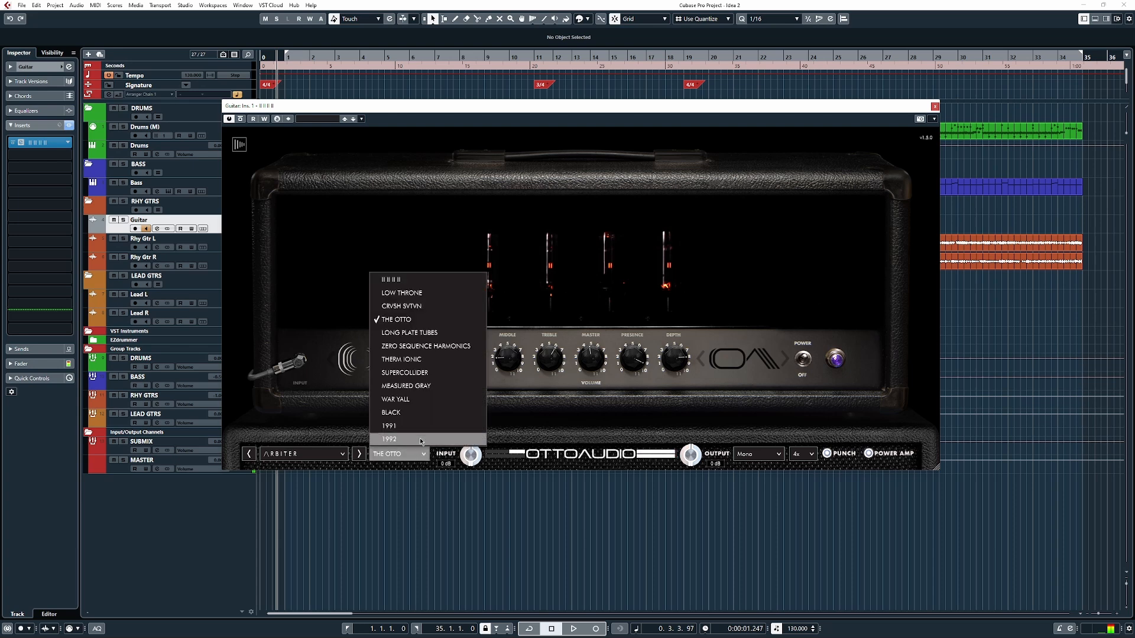
pyautogui.click(421, 359)
# Step: Advance one by one through the OTTO AUDIO presets, past Default, FEEL IT IN THE STRINGS and FOCUSED BOOGZ, ending on HEVV E
pyautogui.click(359, 454)
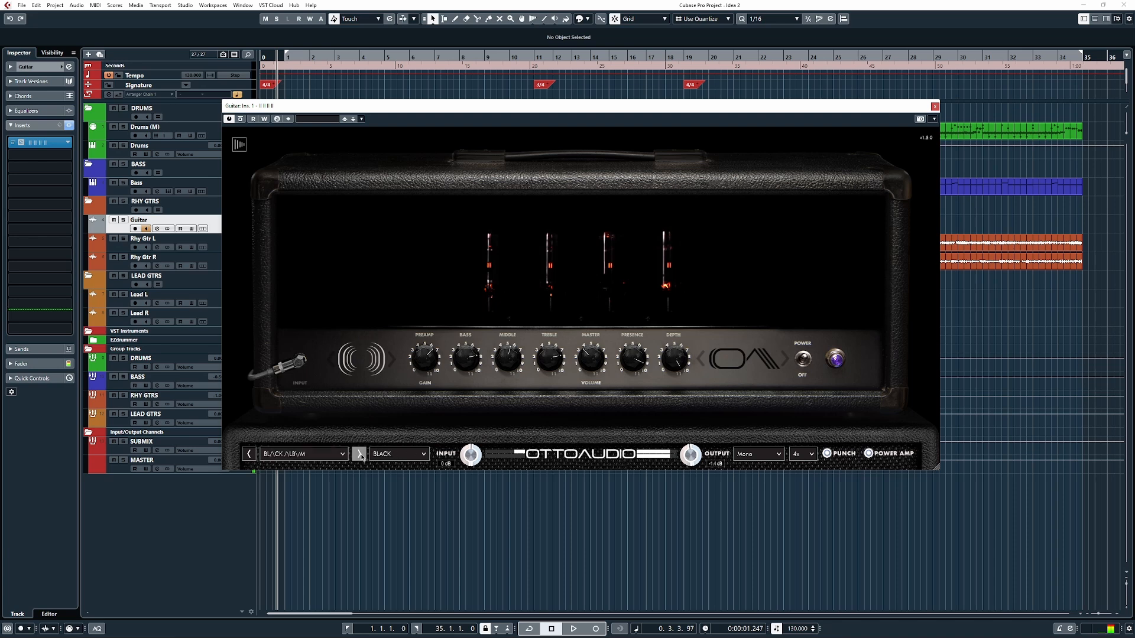
pyautogui.click(360, 454)
pyautogui.click(359, 455)
pyautogui.click(360, 454)
pyautogui.click(360, 454)
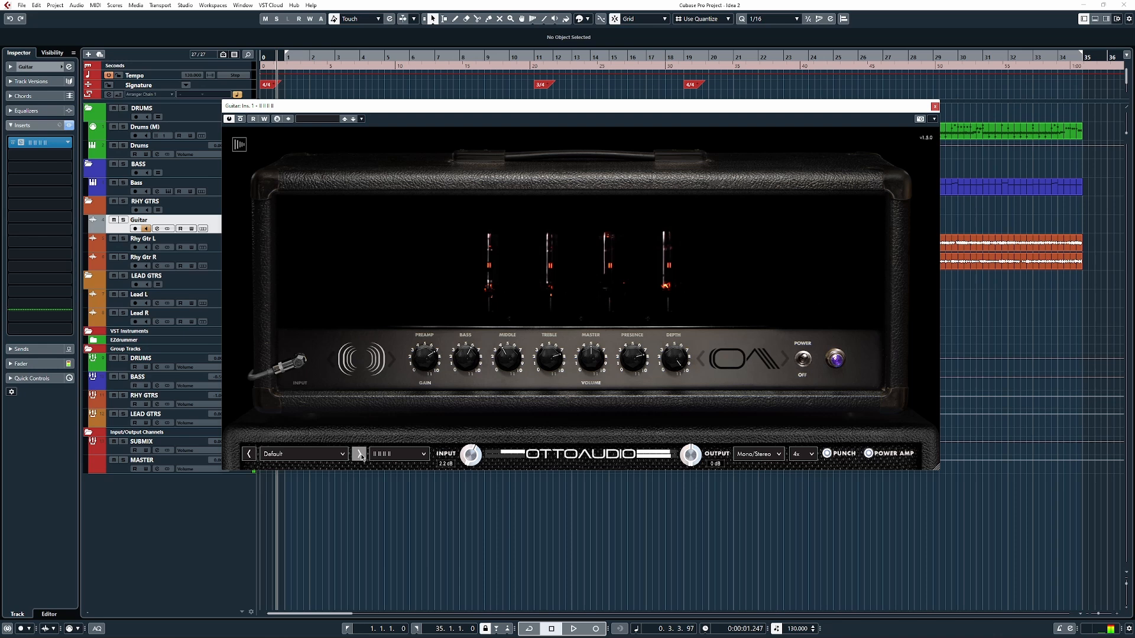
pyautogui.click(360, 454)
pyautogui.click(360, 454)
pyautogui.click(360, 455)
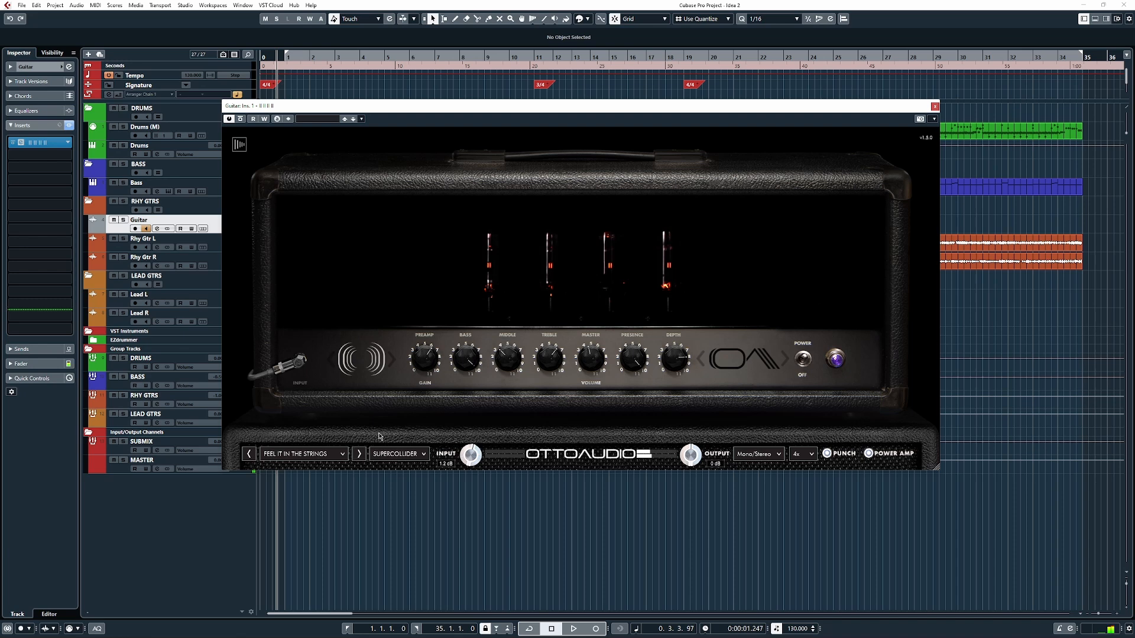
pyautogui.click(357, 457)
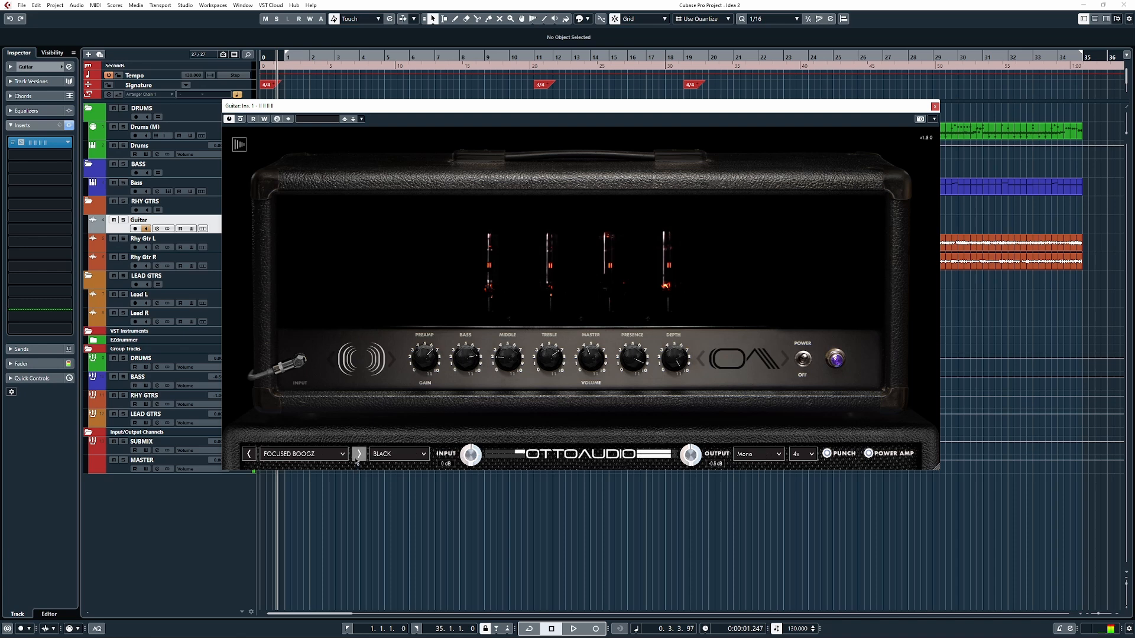
pyautogui.click(357, 456)
pyautogui.click(358, 455)
pyautogui.click(359, 456)
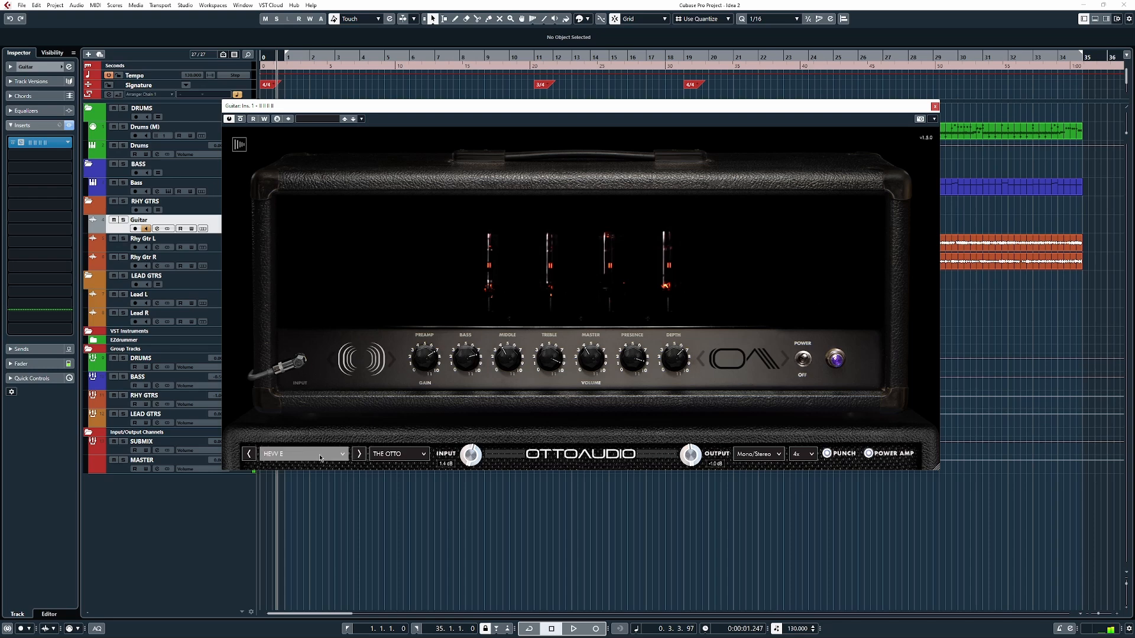
# Step: Load the M/\MM/\TH preset from the OTTO AUDIO III bank
pyautogui.click(328, 454)
pyautogui.moveTo(328, 510)
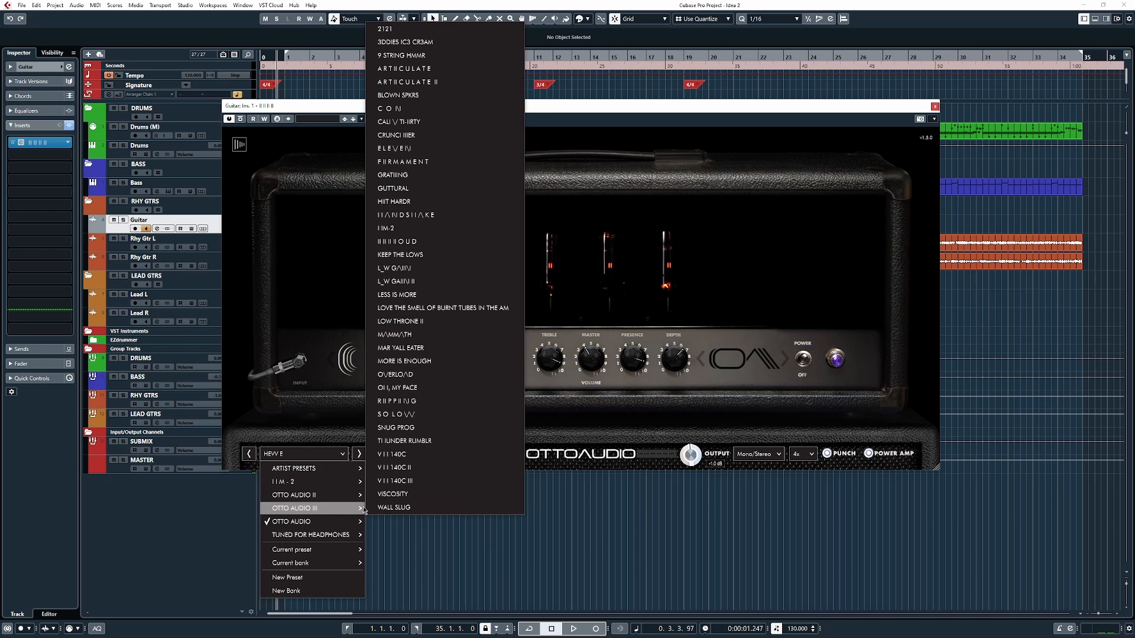
pyautogui.click(430, 335)
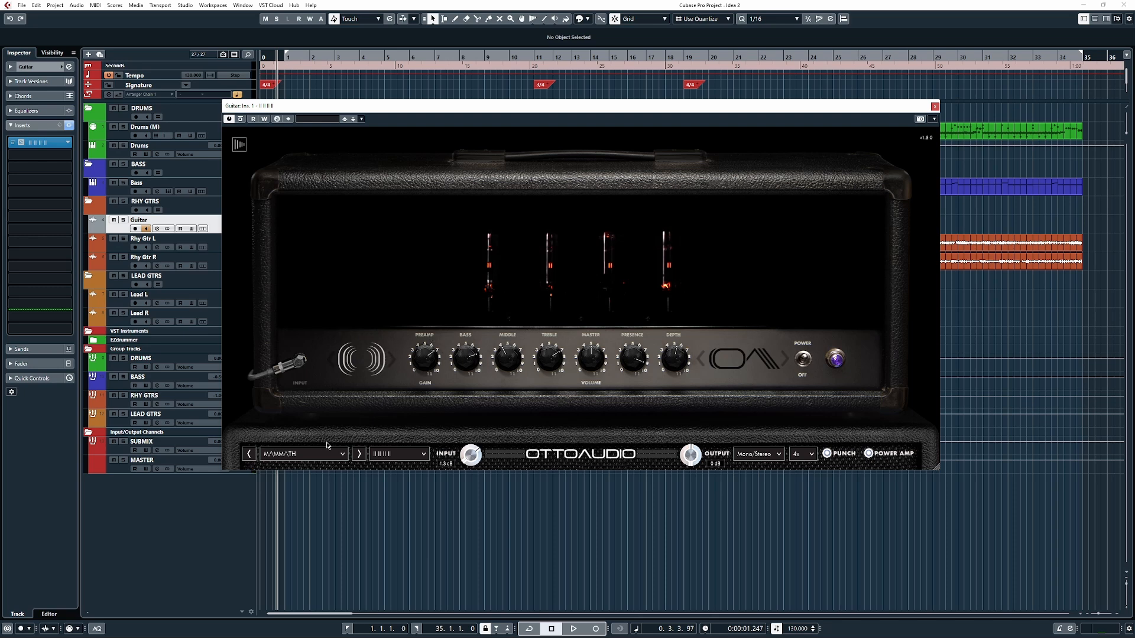
# Step: Load the GROWL preset from the OTTO AUDIO bank
pyautogui.click(311, 455)
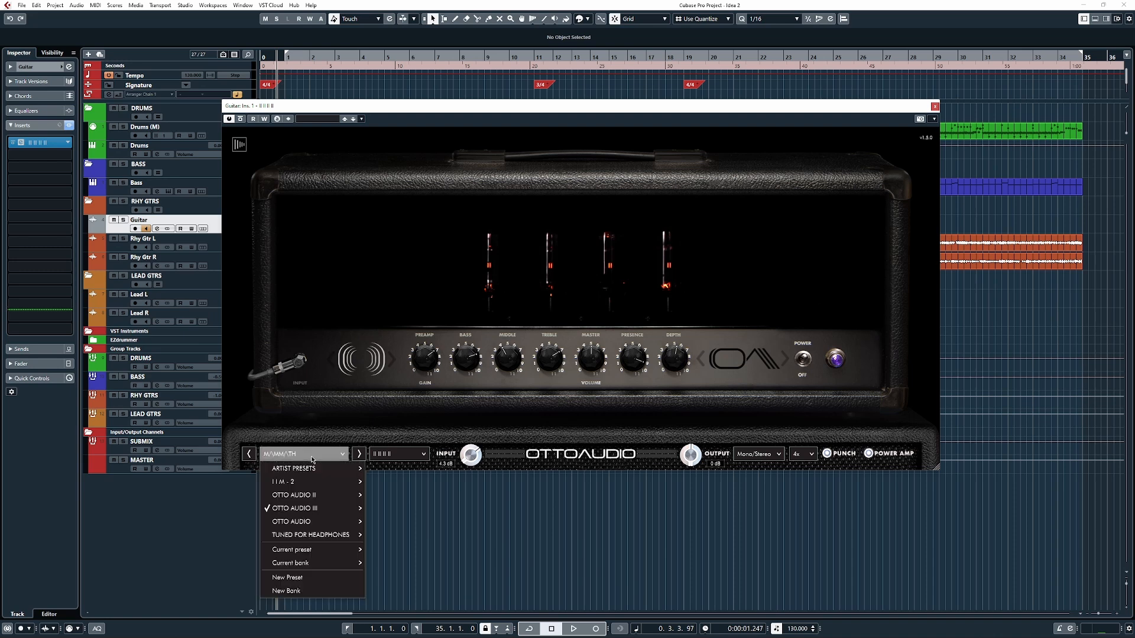
pyautogui.moveTo(318, 524)
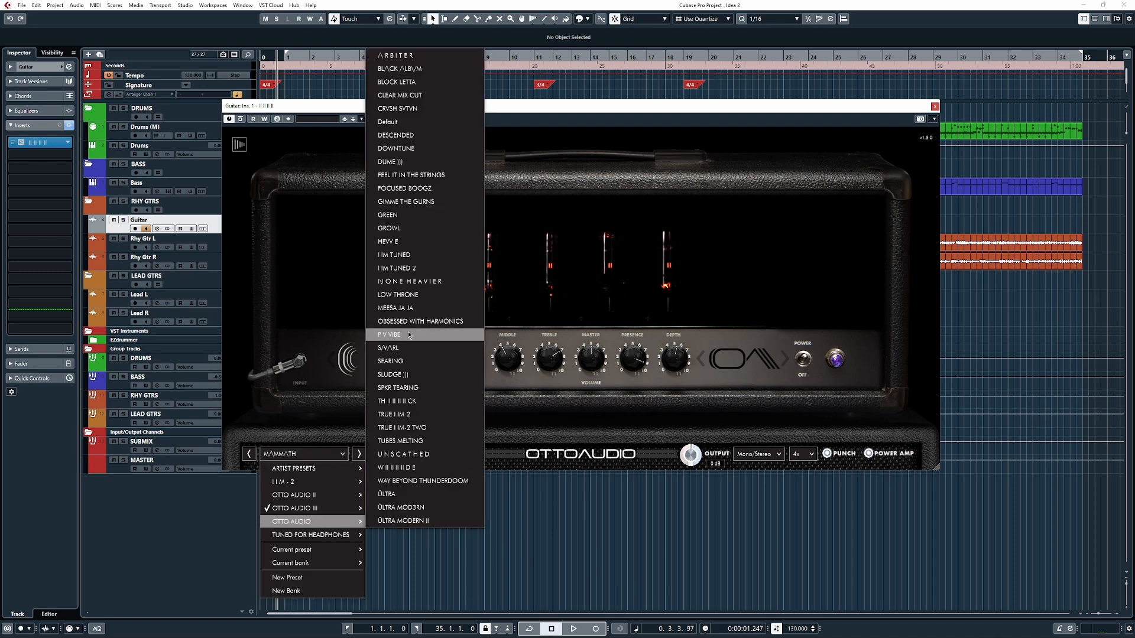
pyautogui.click(426, 228)
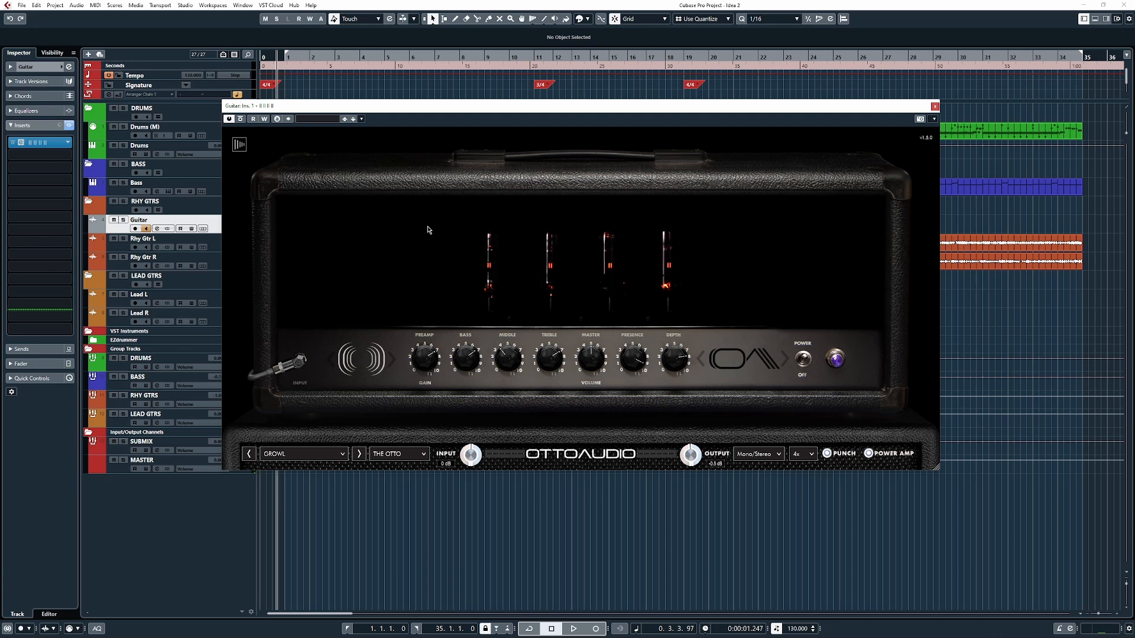
# Step: Compare Impedance Curve 1 and Impedance Curve 3 with Impedance Curve 2 on the GROWL preset
pyautogui.click(358, 358)
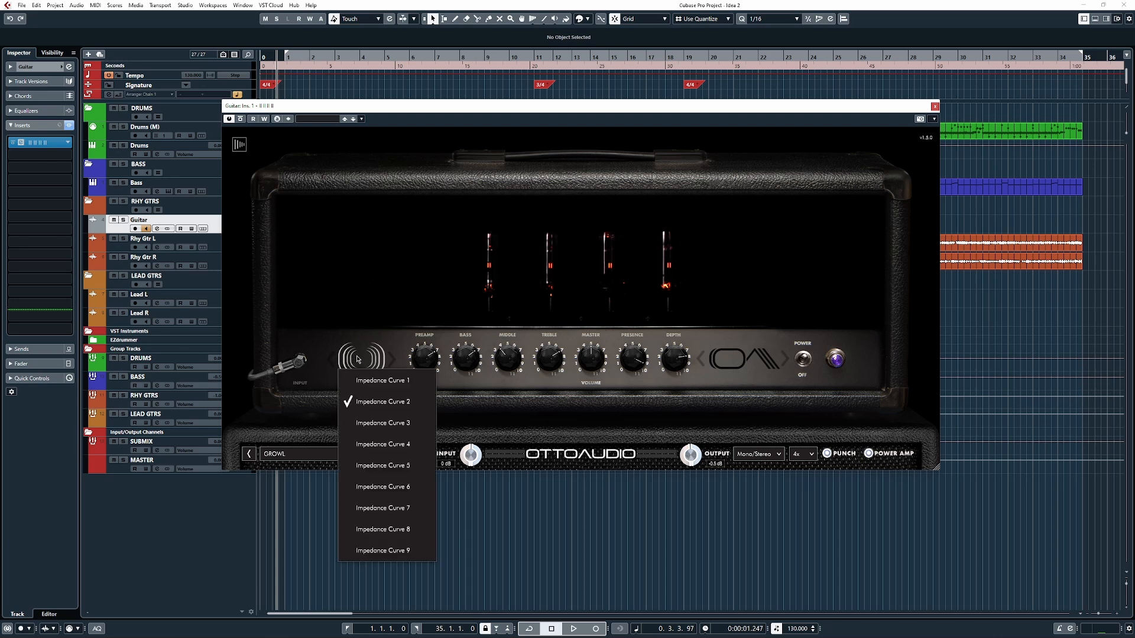
pyautogui.click(359, 349)
pyautogui.click(357, 352)
pyautogui.click(357, 352)
pyautogui.click(357, 352)
pyautogui.click(370, 378)
pyautogui.click(367, 362)
pyautogui.click(373, 426)
pyautogui.click(361, 361)
pyautogui.click(387, 365)
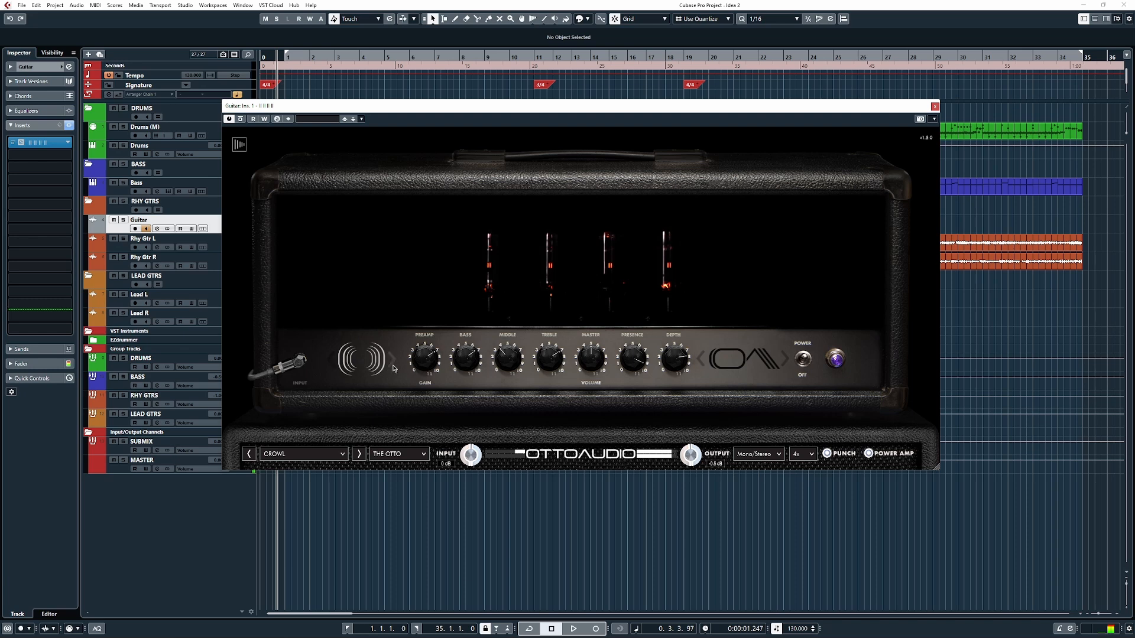
# Step: Set the amp's impedance curve to Impedance Curve 4
pyautogui.click(353, 359)
pyautogui.click(370, 321)
pyautogui.click(409, 281)
pyautogui.click(365, 366)
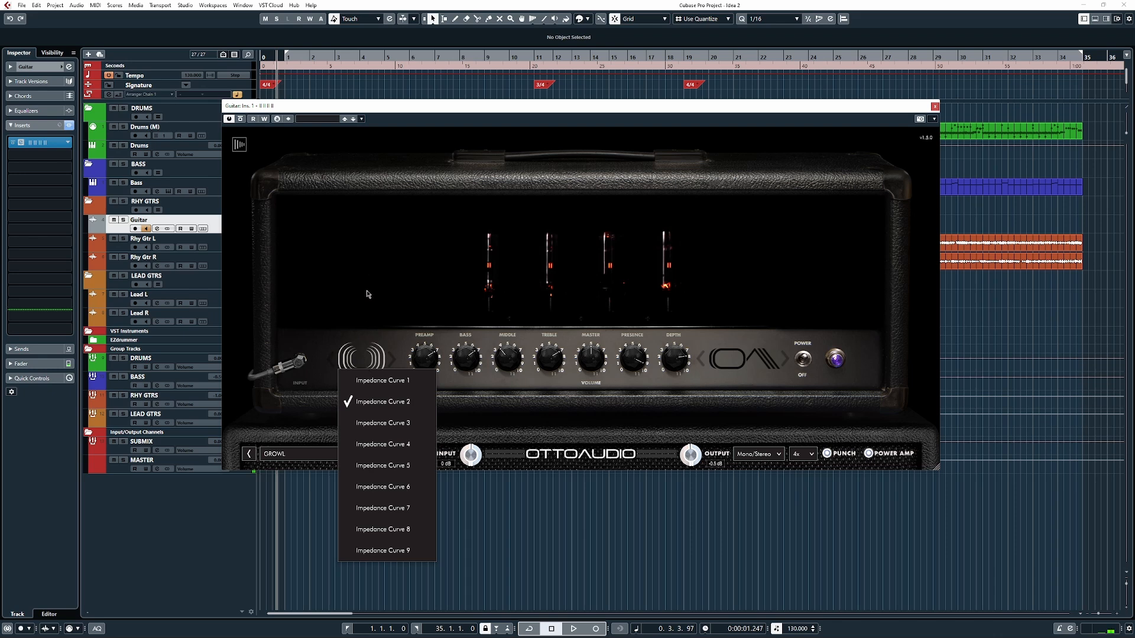
pyautogui.click(391, 445)
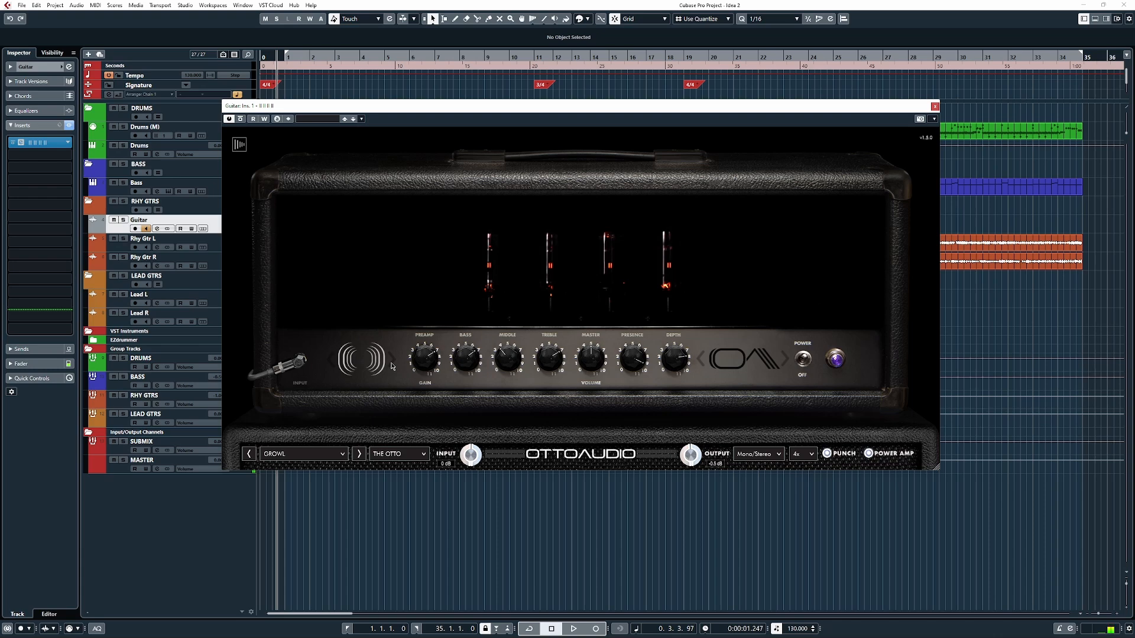
# Step: Look through the list of cabinets offered by the logo selector beside the power switch, down to Cabinet 22
pyautogui.click(757, 353)
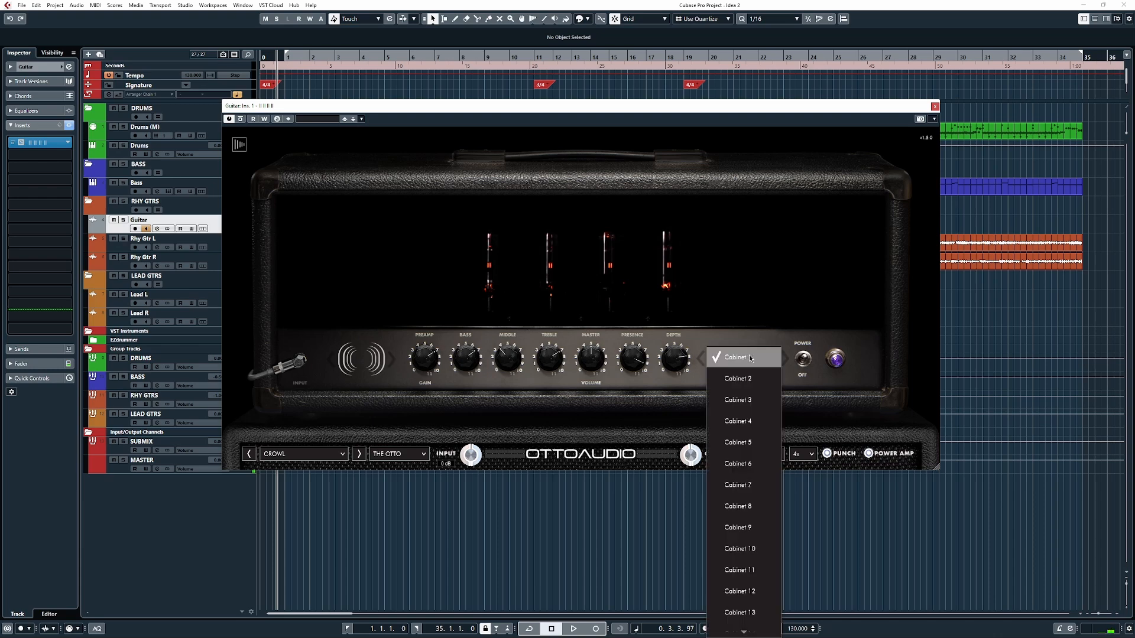
pyautogui.click(754, 329)
pyautogui.click(754, 325)
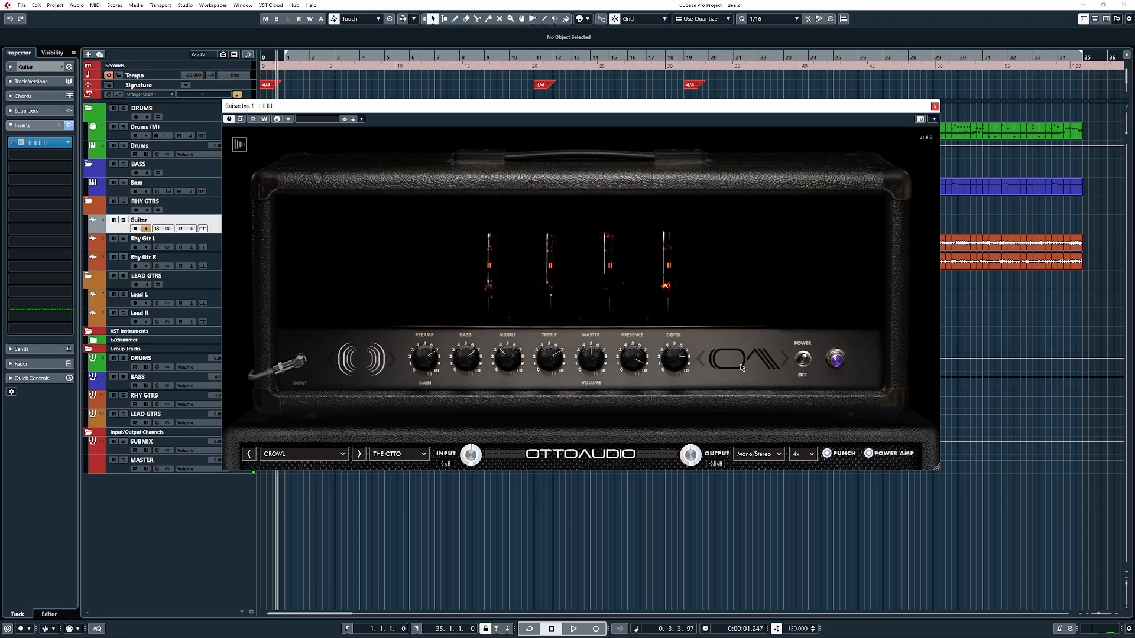
pyautogui.click(741, 367)
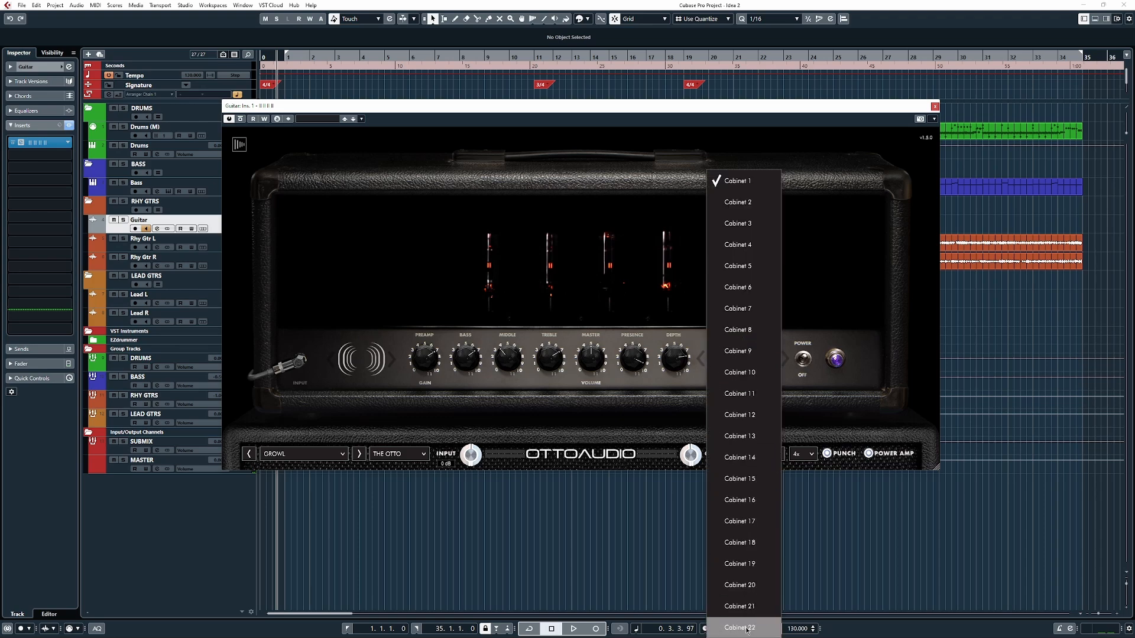
# Step: Audition the amp's cabinets on the GROWL preset one after another, from Cabinet 1 through Cabinet 8
pyautogui.click(832, 294)
pyautogui.click(762, 312)
pyautogui.click(743, 359)
pyautogui.click(741, 378)
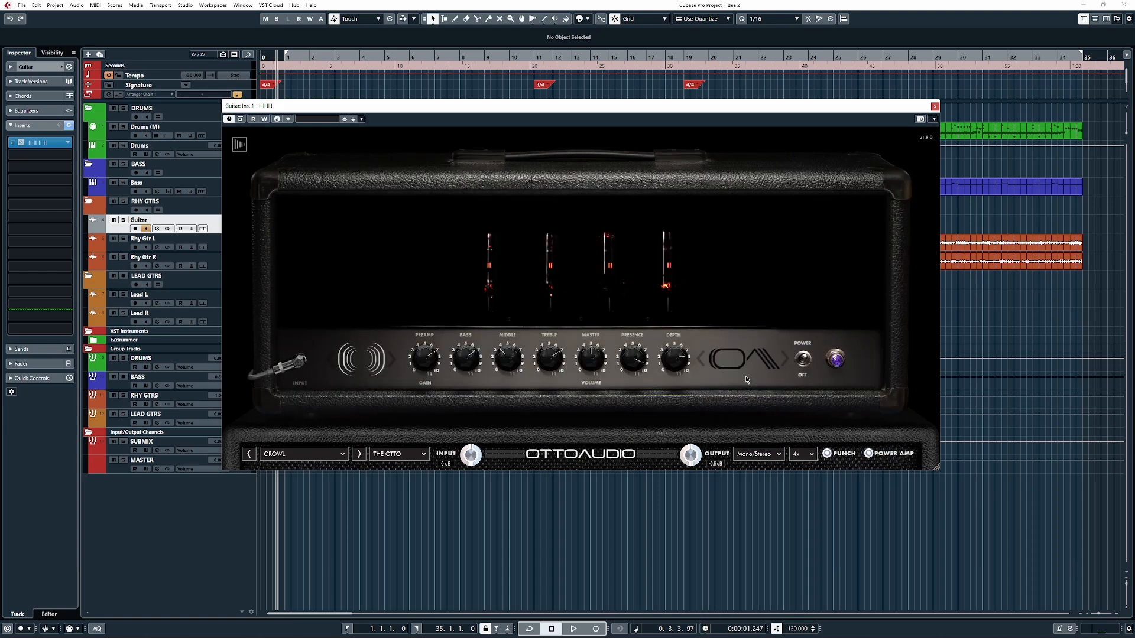
pyautogui.click(743, 361)
pyautogui.click(741, 346)
pyautogui.click(737, 361)
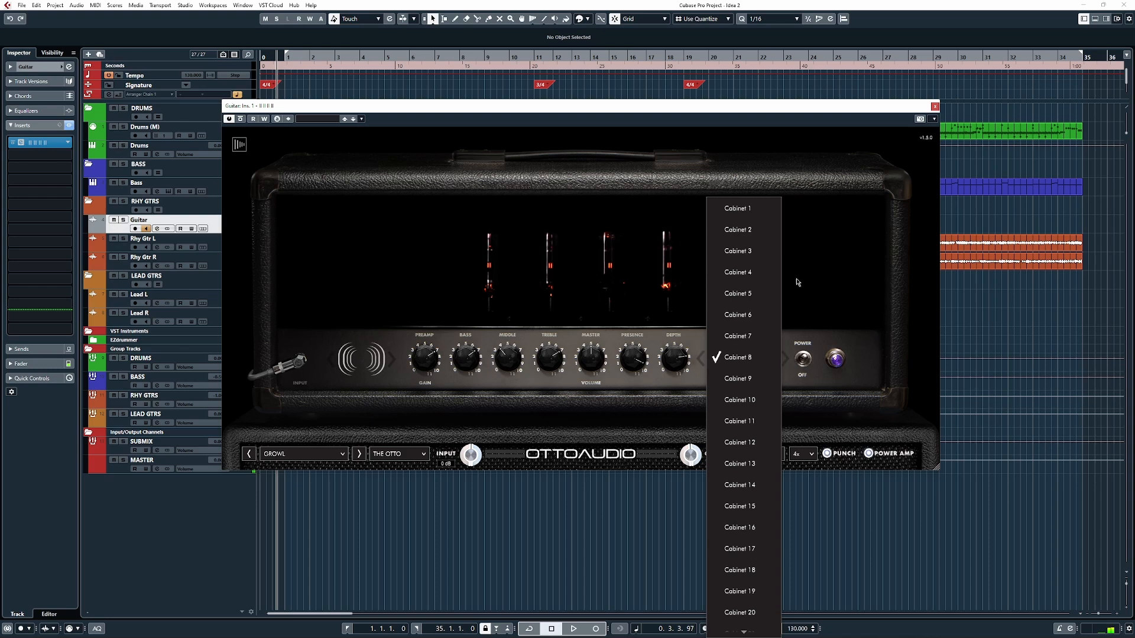
# Step: Set the amp's cabinet to Cabinet 11 and check the selection in the cabinet list
pyautogui.click(763, 356)
pyautogui.click(778, 375)
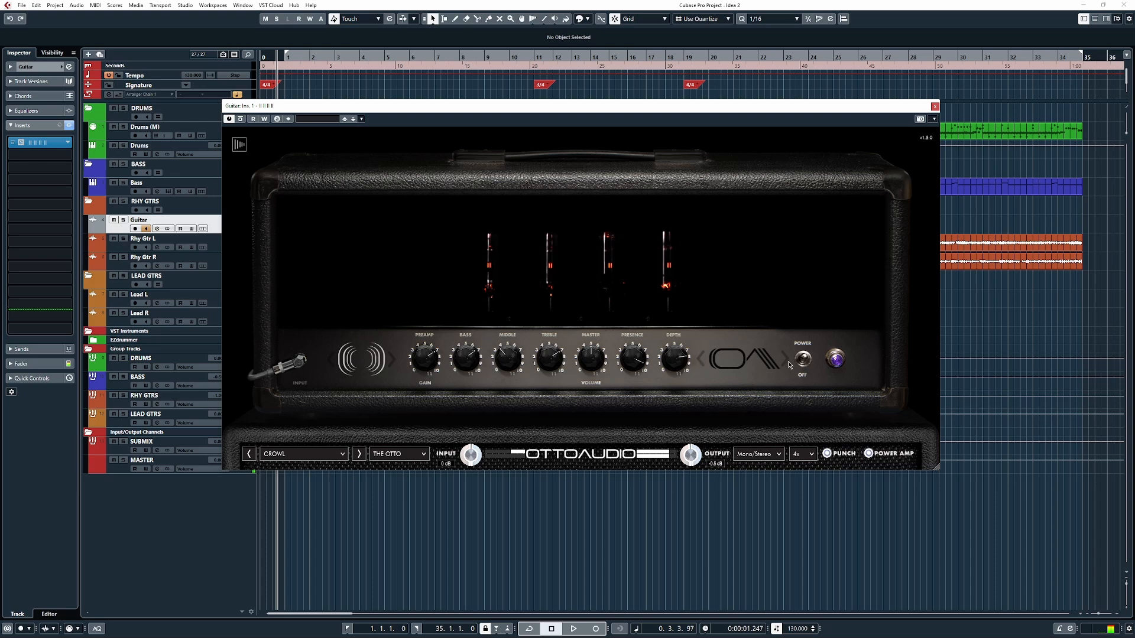
pyautogui.click(719, 361)
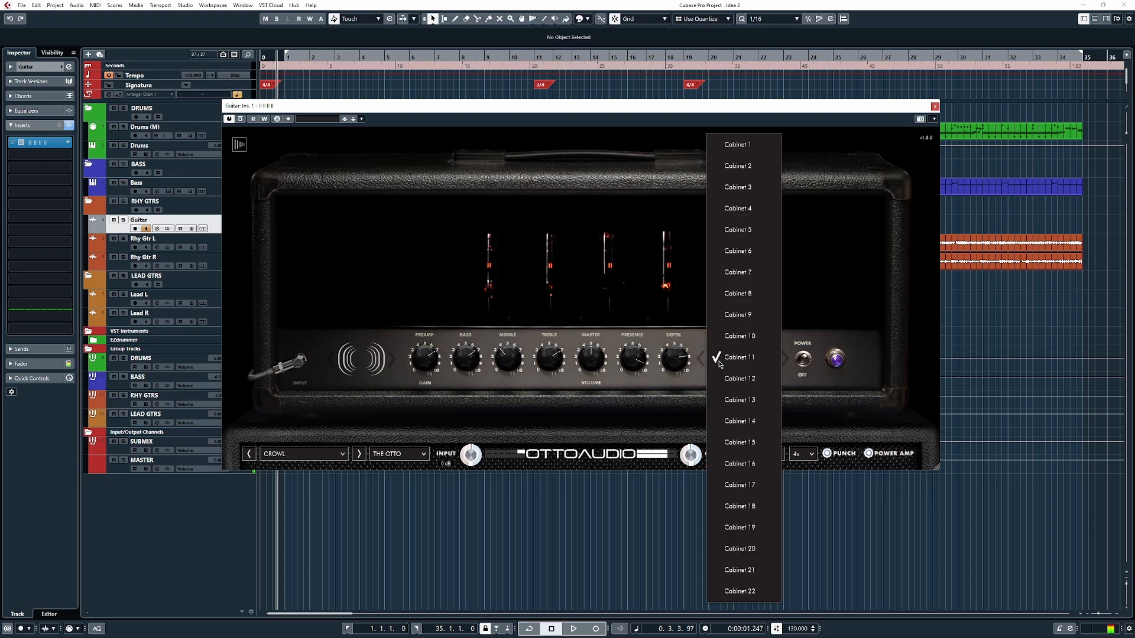
pyautogui.click(821, 275)
pyautogui.click(821, 274)
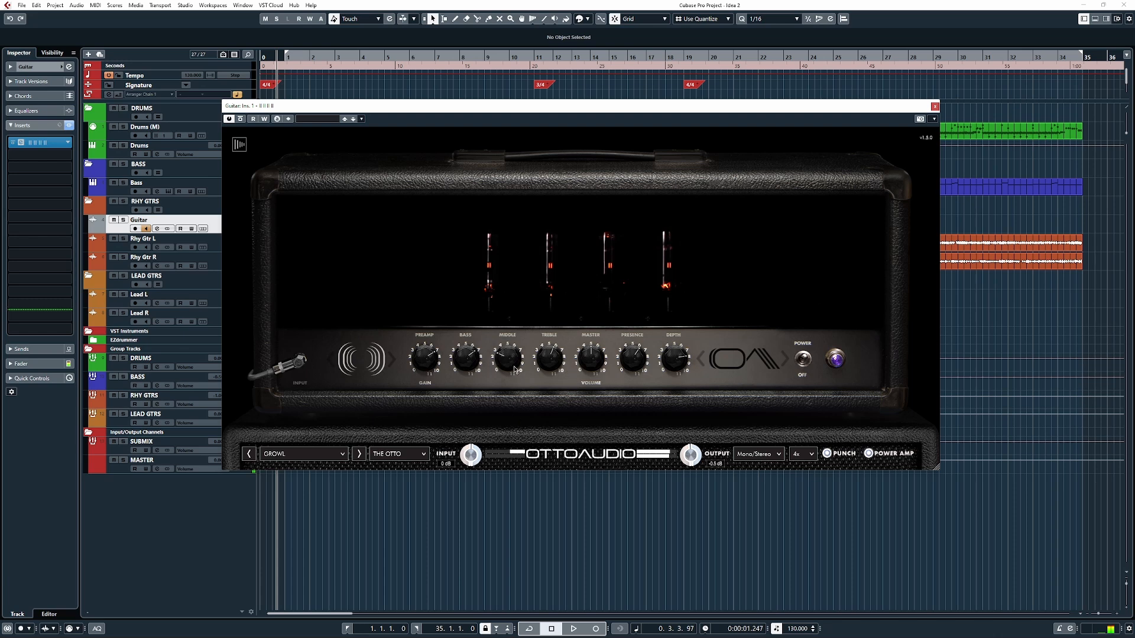
# Step: Close the Guitar track's amp plugin and open the amp insert on the RHY GTRS group
pyautogui.moveTo(512, 383); pyautogui.dragTo(475, 382)
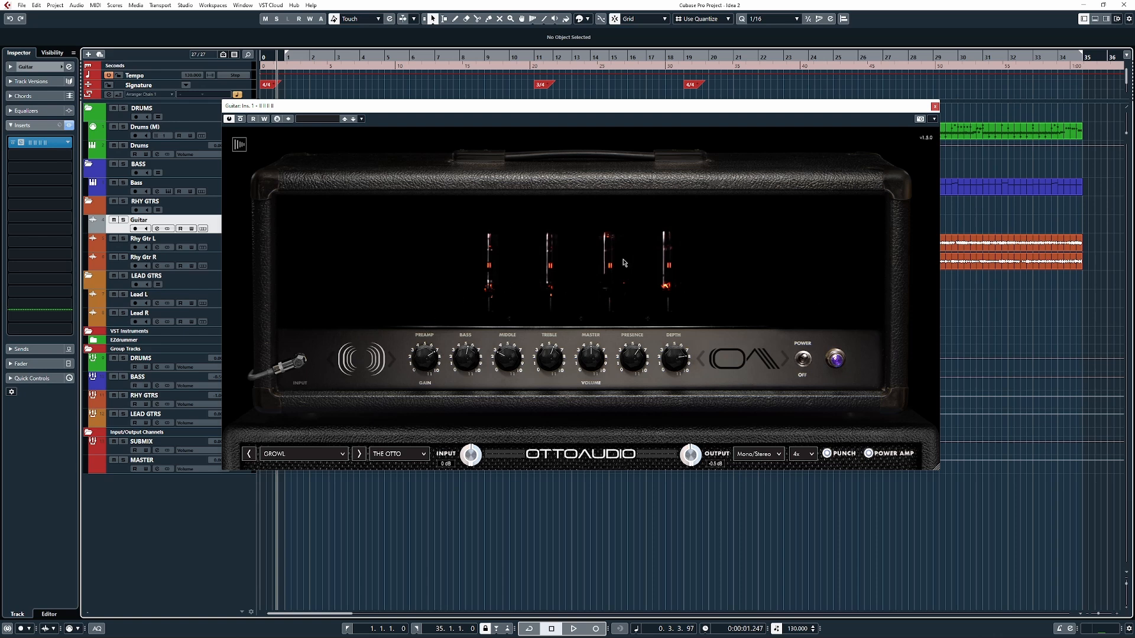
pyautogui.click(935, 107)
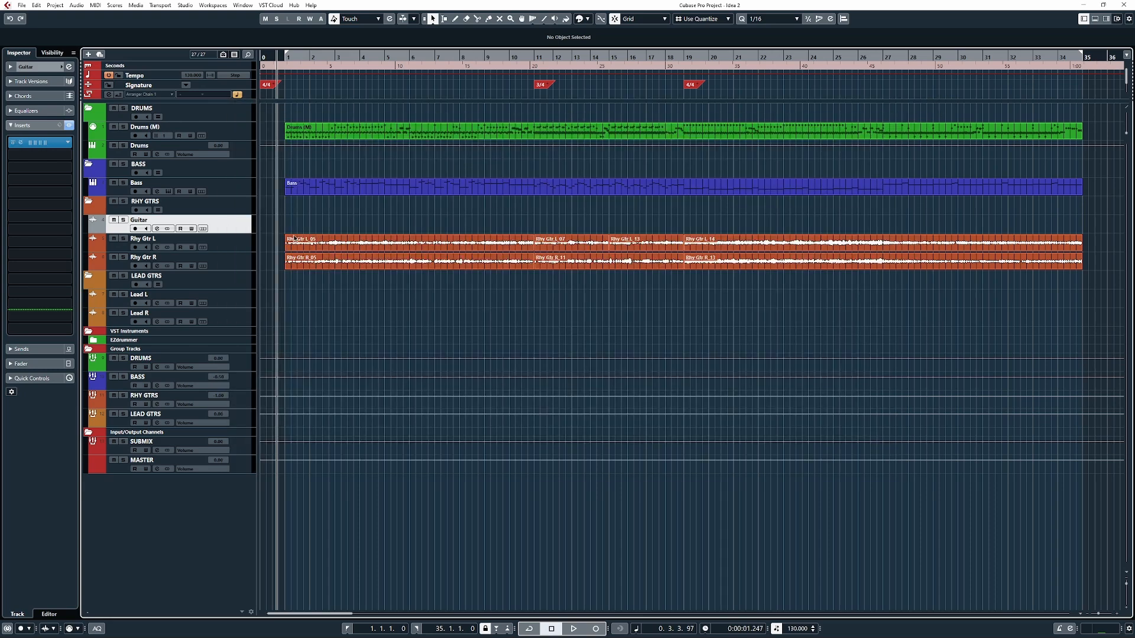
pyautogui.moveTo(283, 218)
pyautogui.mouseDown()
pyautogui.moveTo(887, 314)
pyautogui.moveTo(1057, 304)
pyautogui.moveTo(285, 227)
pyautogui.mouseUp()
pyautogui.click(122, 408)
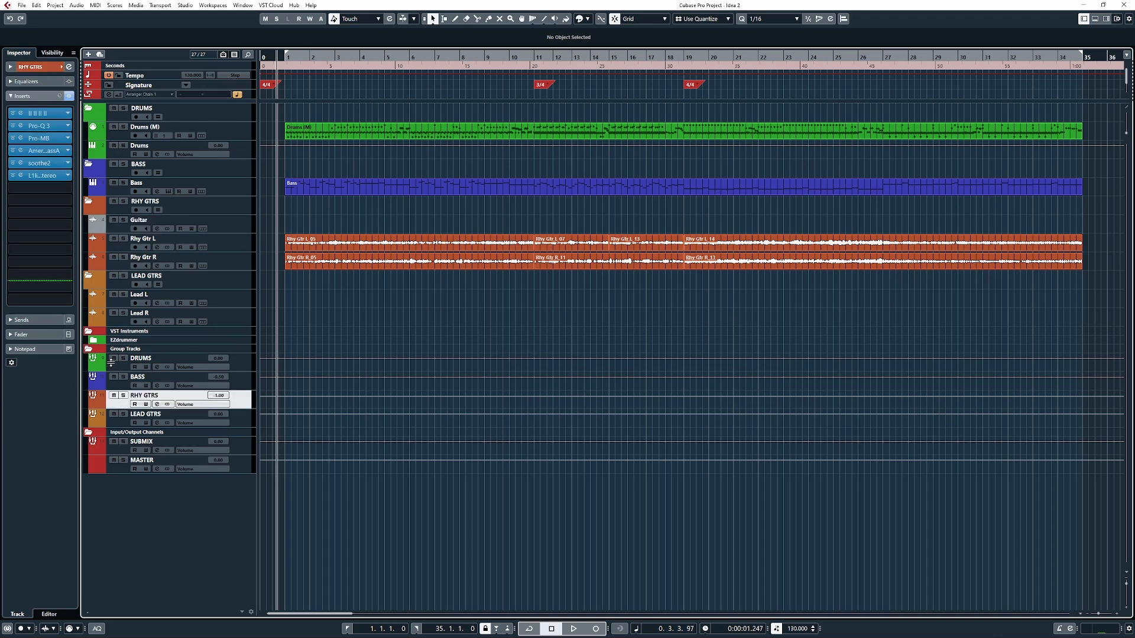
pyautogui.click(49, 114)
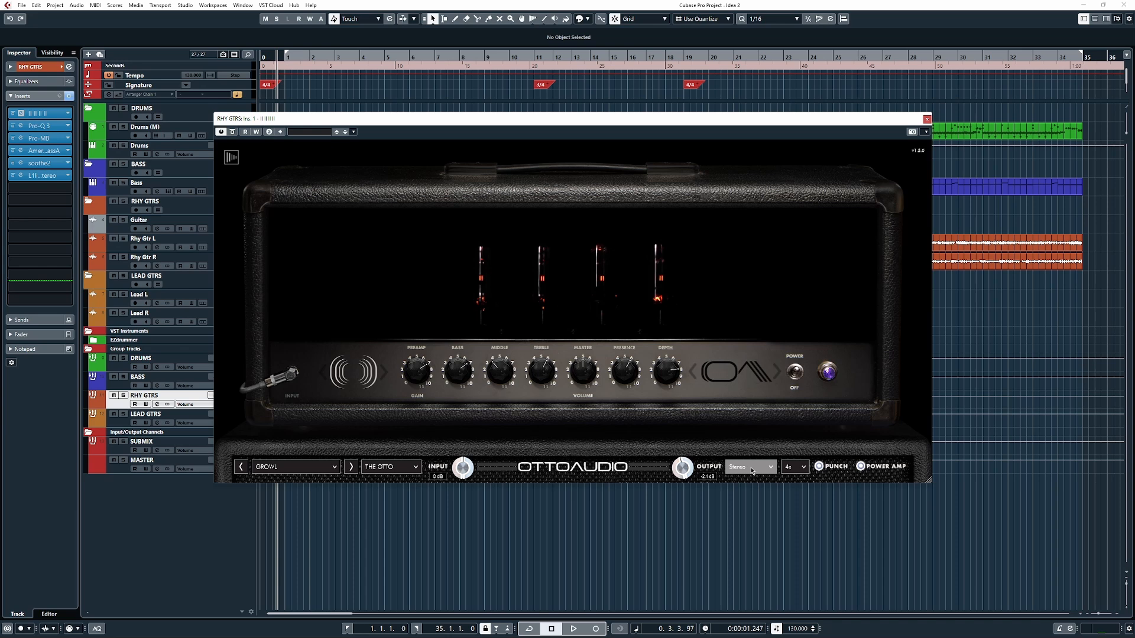
# Step: Examine the rear panel of the RHY GTRS amp, return to its front panel and close the plugin
pyautogui.click(706, 282)
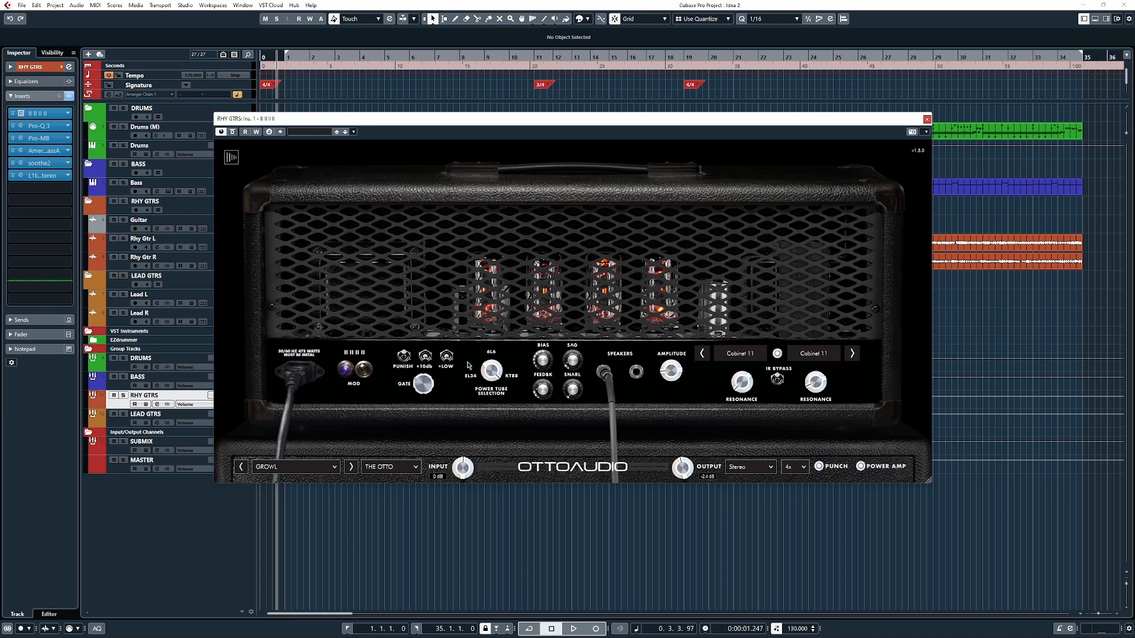
pyautogui.click(558, 268)
pyautogui.click(348, 377)
pyautogui.click(351, 274)
pyautogui.click(351, 274)
pyautogui.click(762, 309)
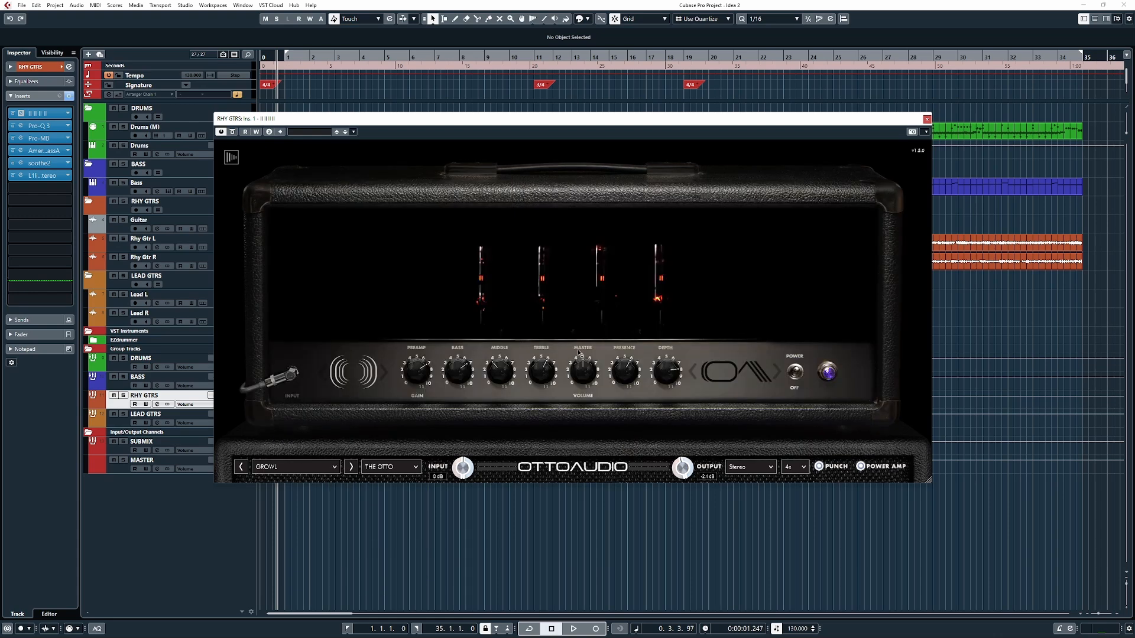
pyautogui.click(926, 119)
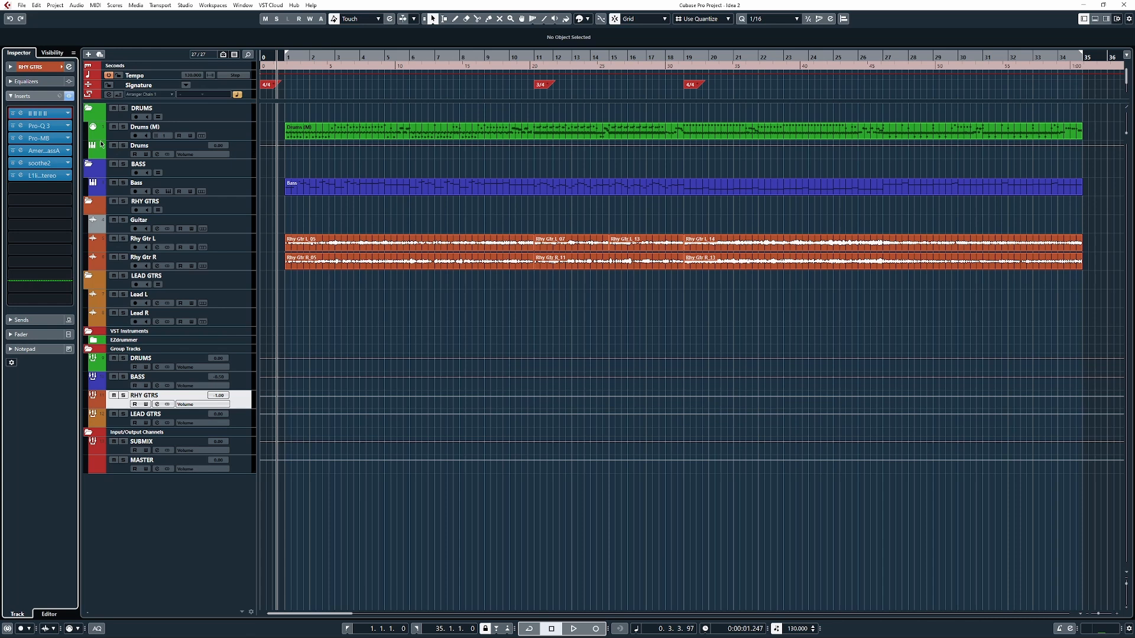
# Step: Open Pro-Q 3 on the RHY GTRS group and bypass the Pro-MB, Amer...assA and soothe2 inserts
pyautogui.click(52, 126)
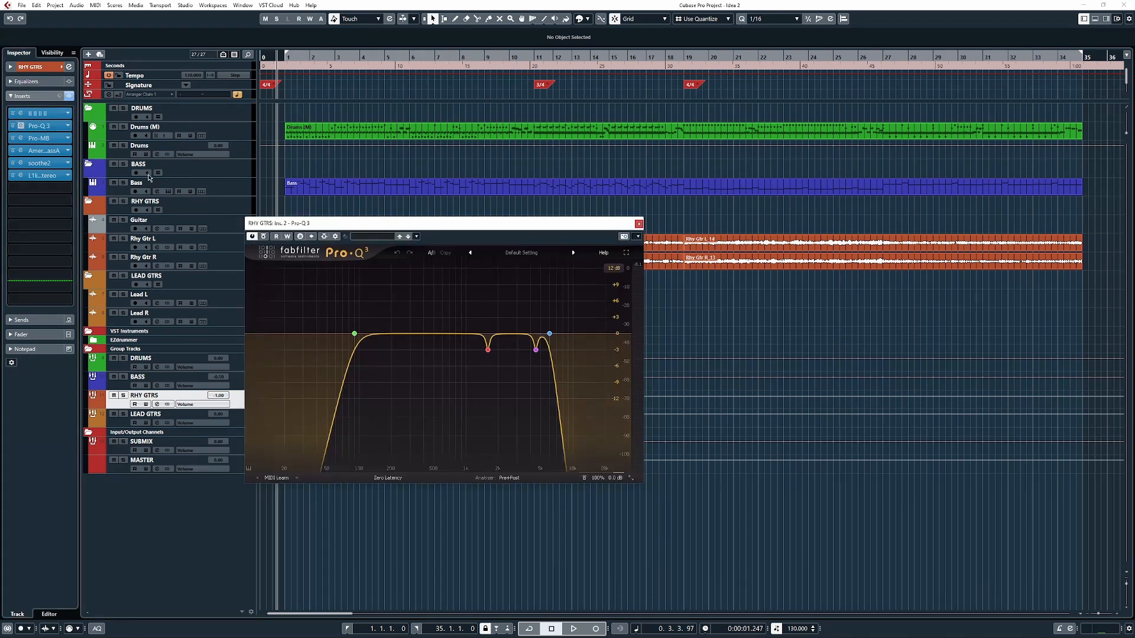
pyautogui.moveTo(457, 231); pyautogui.dragTo(516, 220)
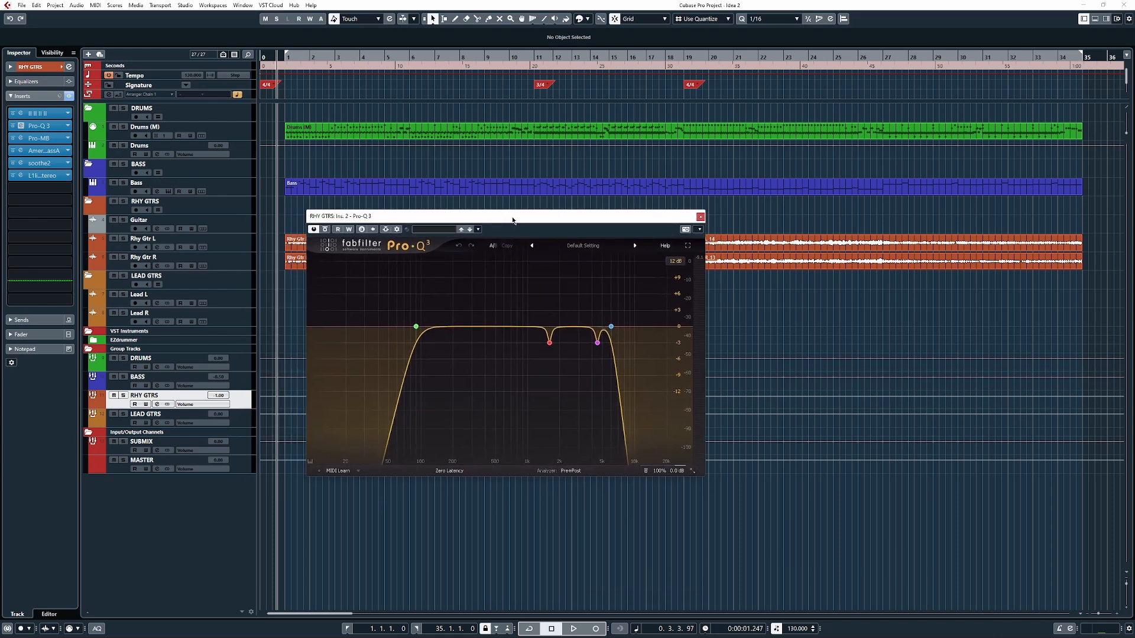
pyautogui.click(13, 163)
pyautogui.click(12, 150)
pyautogui.click(12, 138)
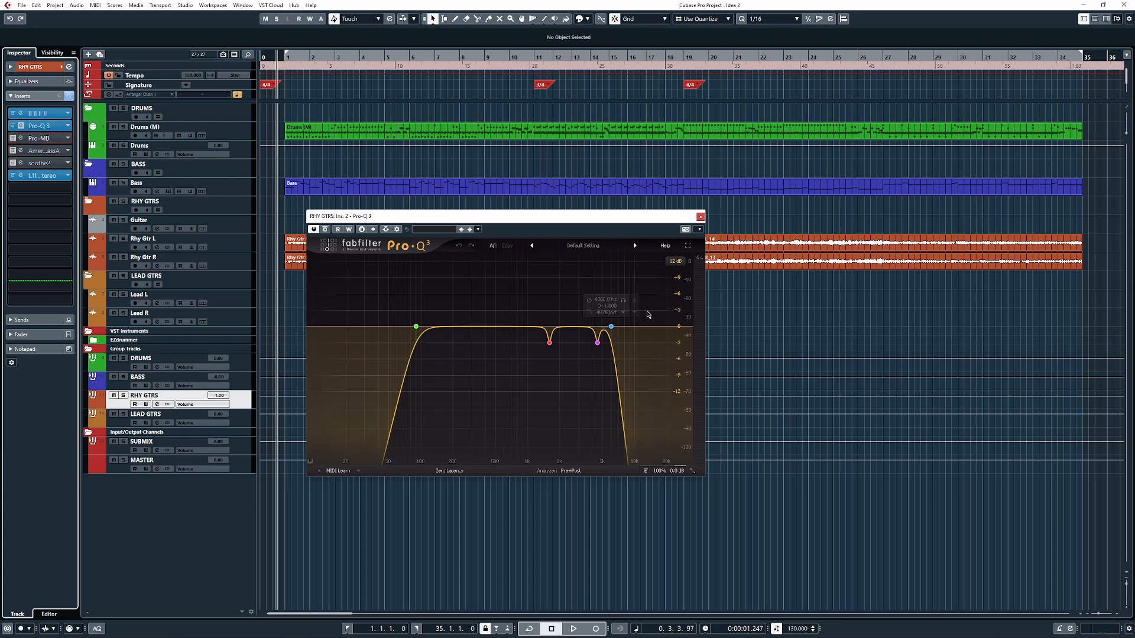
pyautogui.moveTo(617, 329)
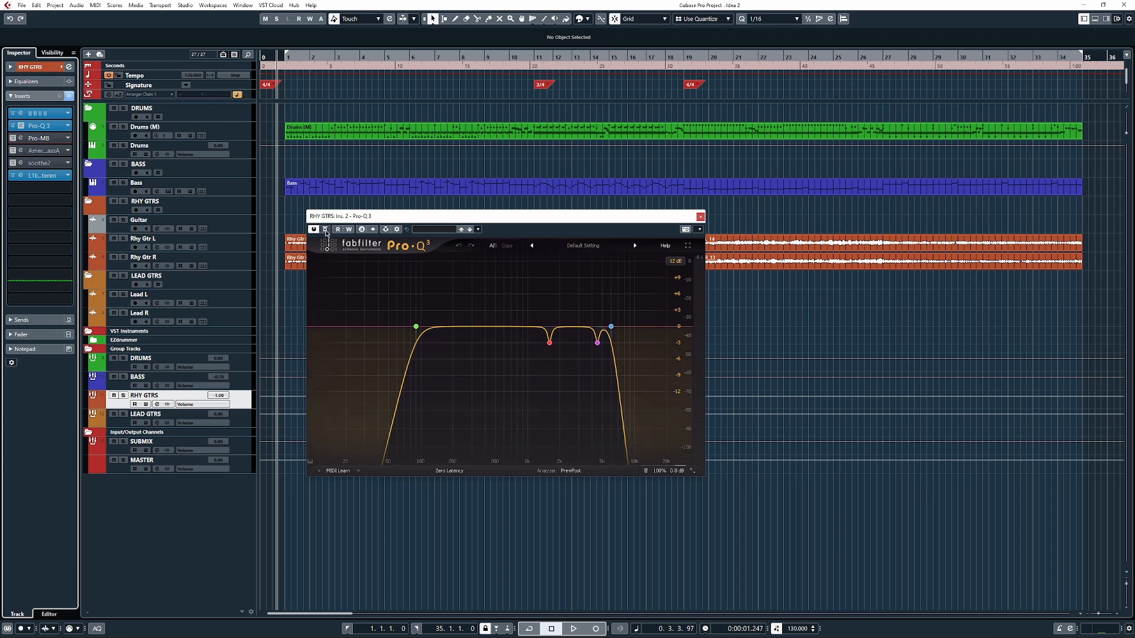
# Step: Play the full mix with Pro-Q 3 bypassed, reactivate the EQ to compare, and stop playback
pyautogui.click(325, 229)
pyautogui.press('space')
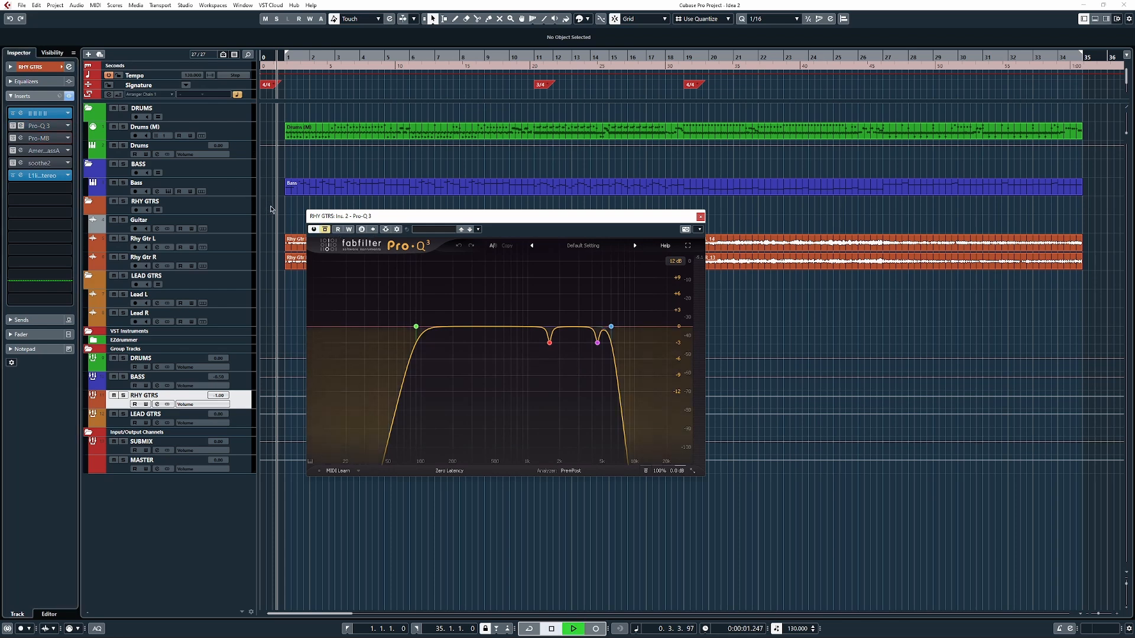
pyautogui.moveTo(456, 220); pyautogui.dragTo(414, 241)
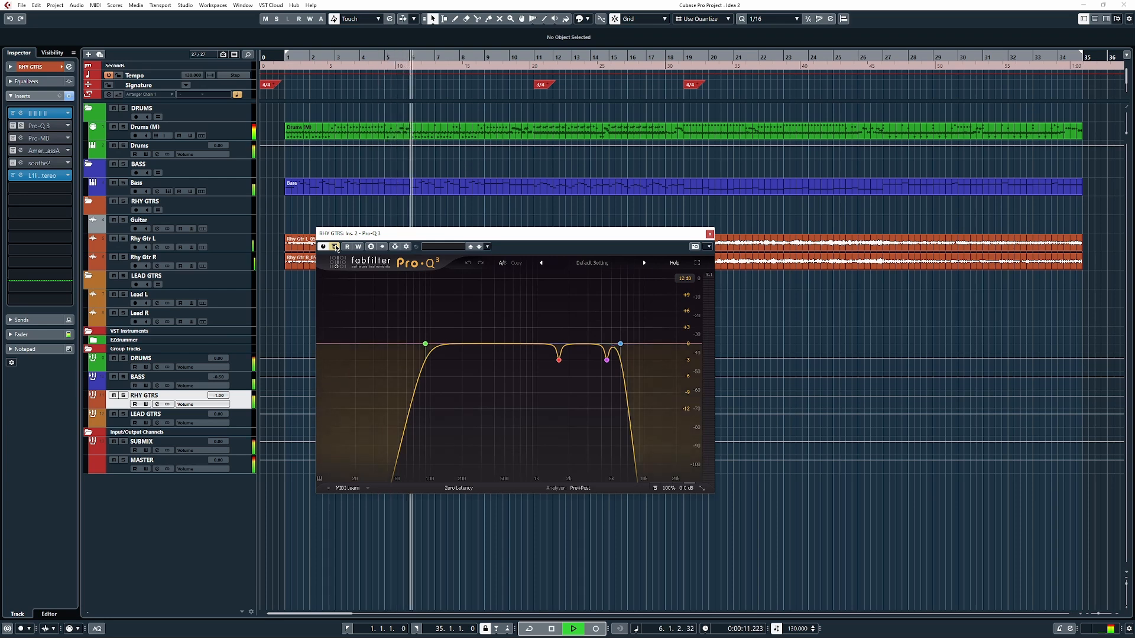
pyautogui.click(335, 247)
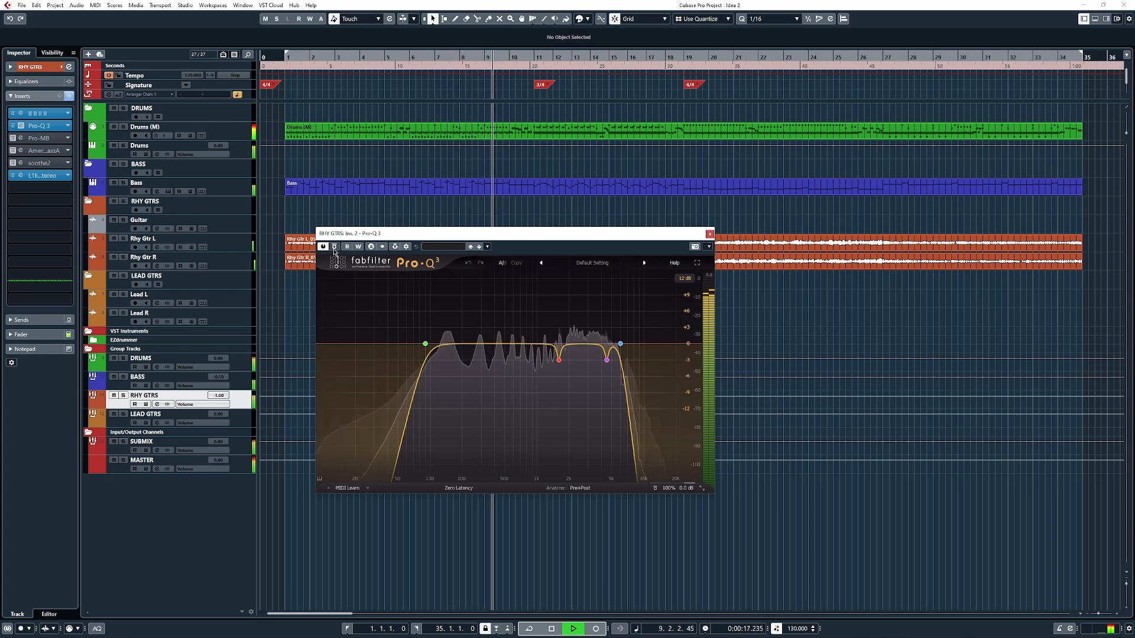
pyautogui.press('space')
# Step: Solo the RHY GTRS group and compare its playback with Pro-Q 3 bypassed and active
pyautogui.click(123, 395)
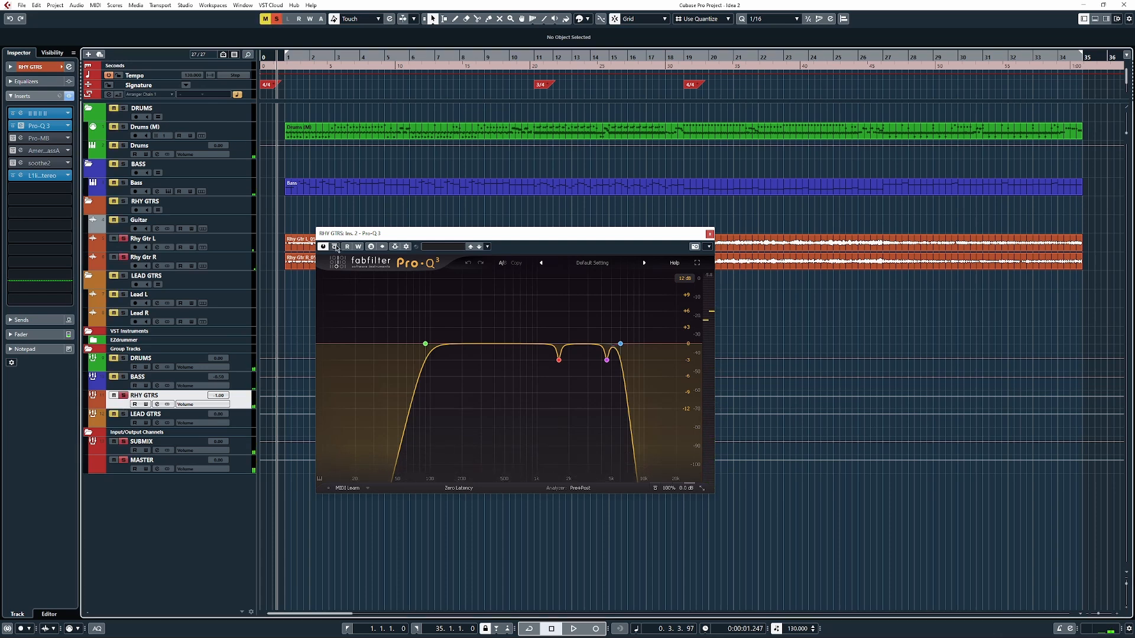
pyautogui.click(335, 246)
pyautogui.press('space')
pyautogui.moveTo(393, 234); pyautogui.dragTo(363, 222)
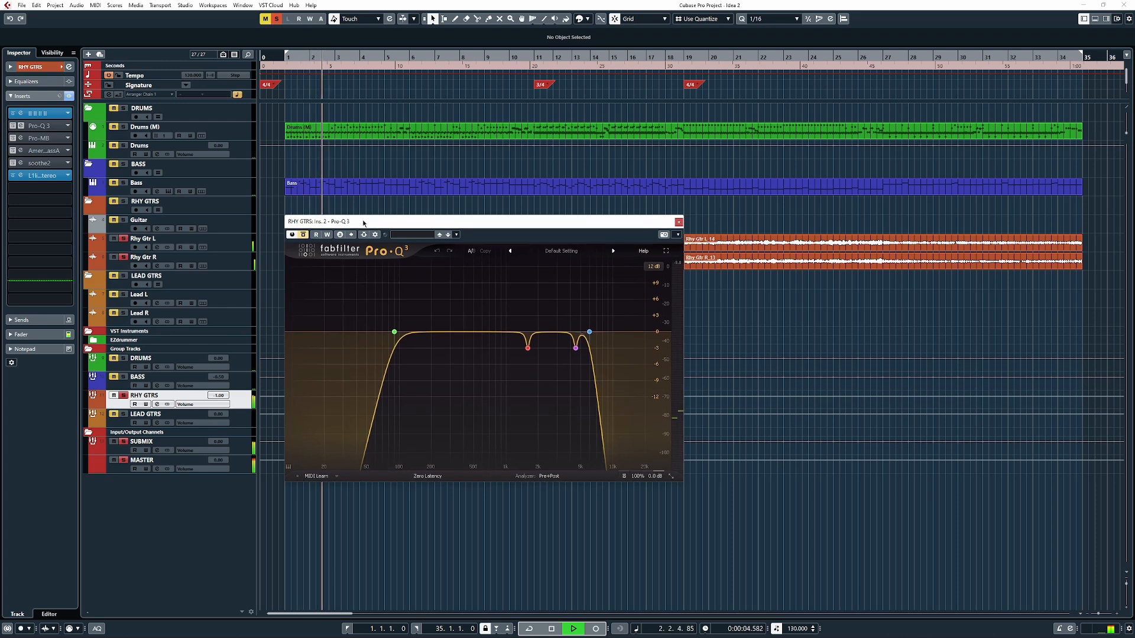
pyautogui.moveTo(599, 312)
pyautogui.press('space')
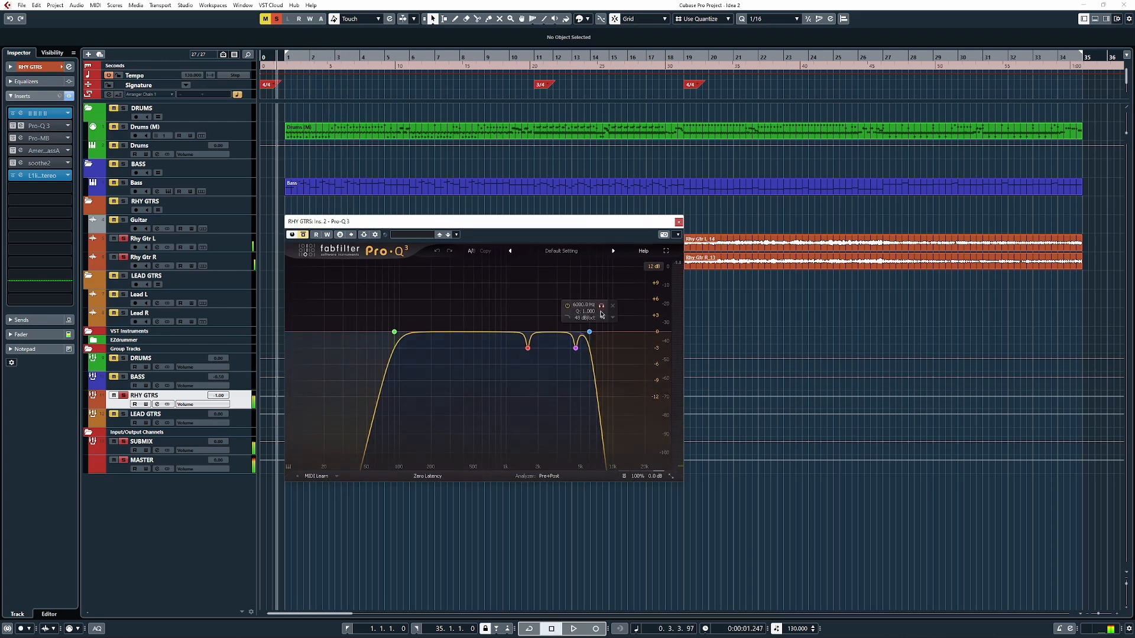
pyautogui.moveTo(654, 396); pyautogui.dragTo(615, 356)
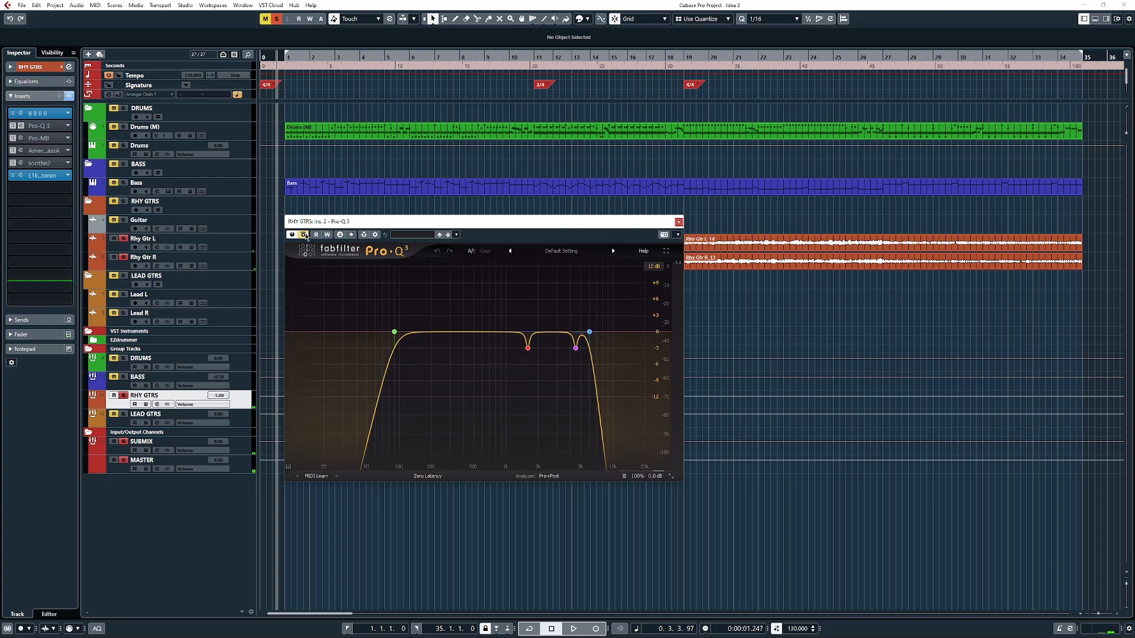
pyautogui.press('space')
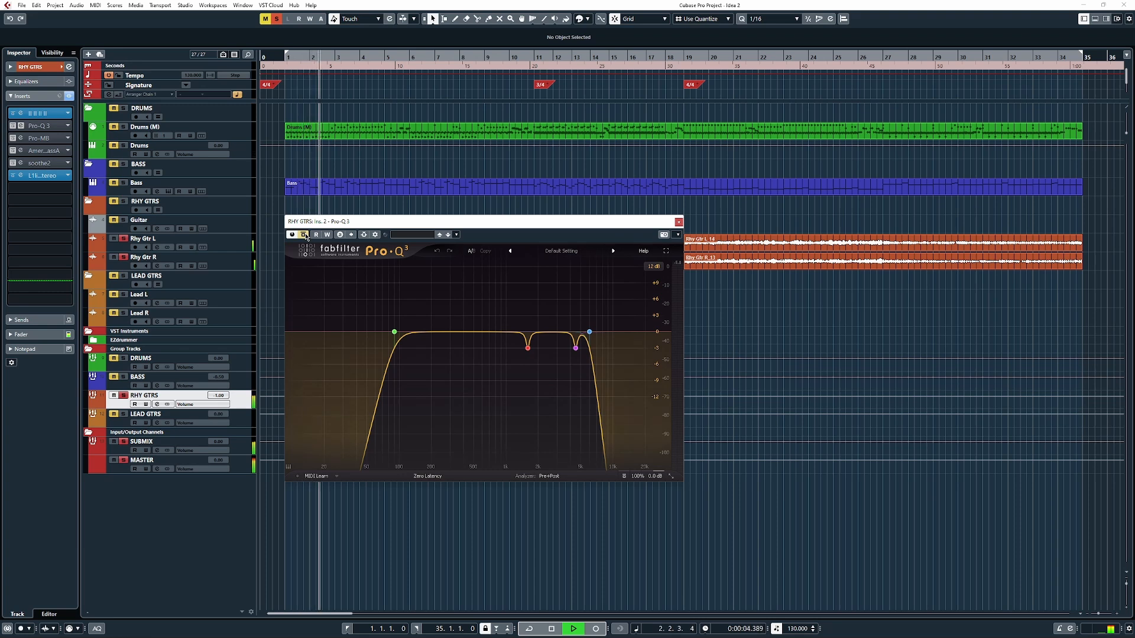
pyautogui.click(304, 235)
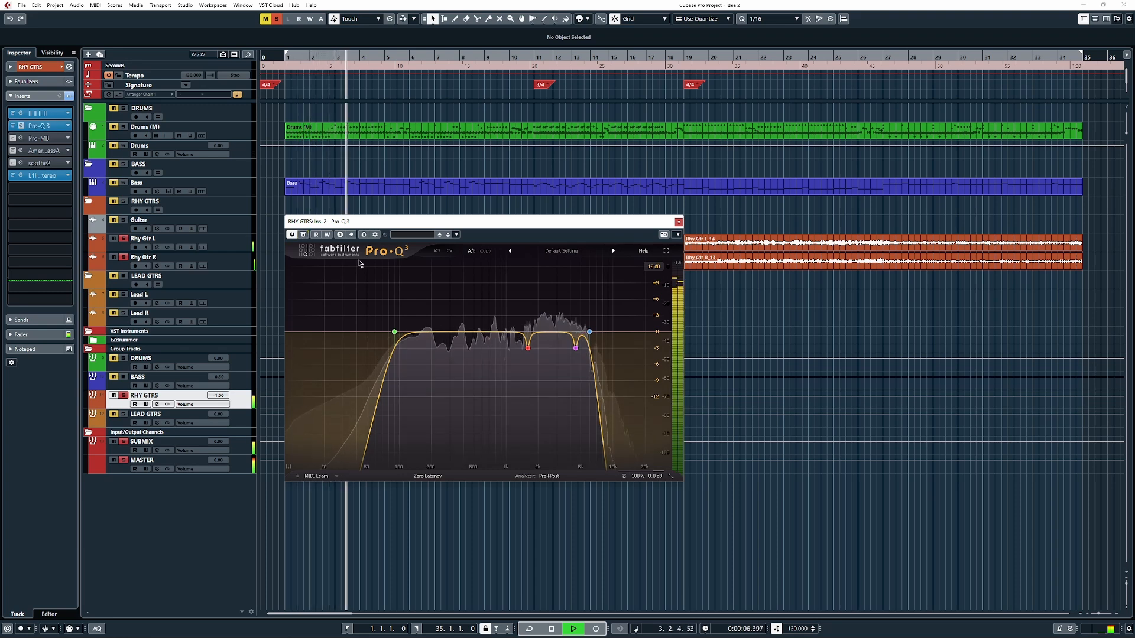
# Step: Listen in solo to what the 6000 Hz high-cut band removes, then stop playback
pyautogui.moveTo(589, 331)
pyautogui.click(601, 306)
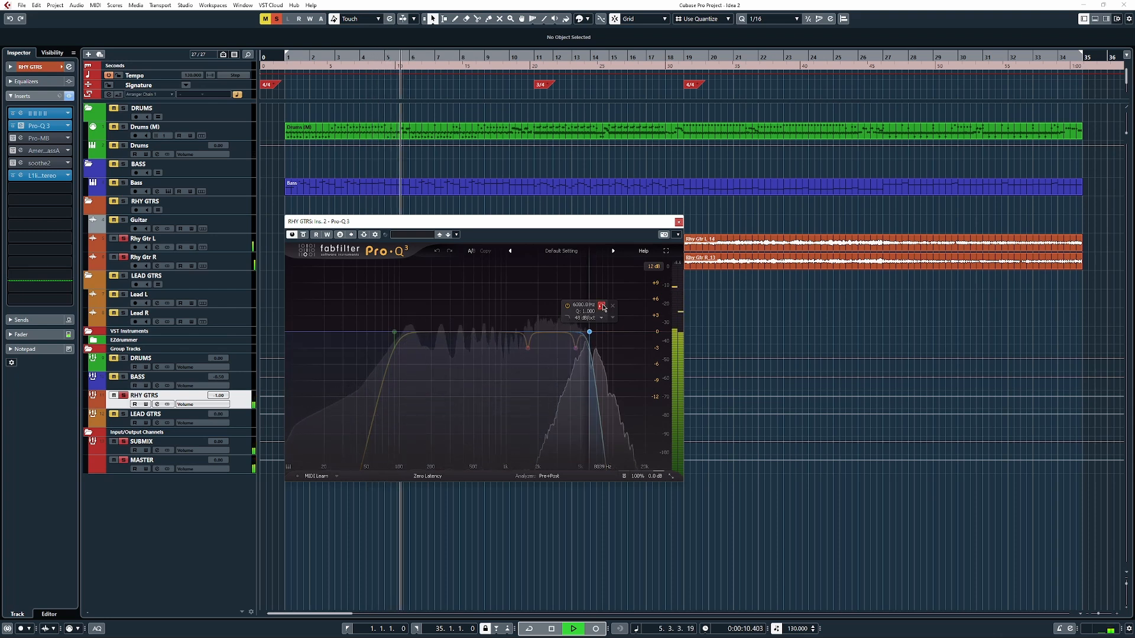
pyautogui.press('space')
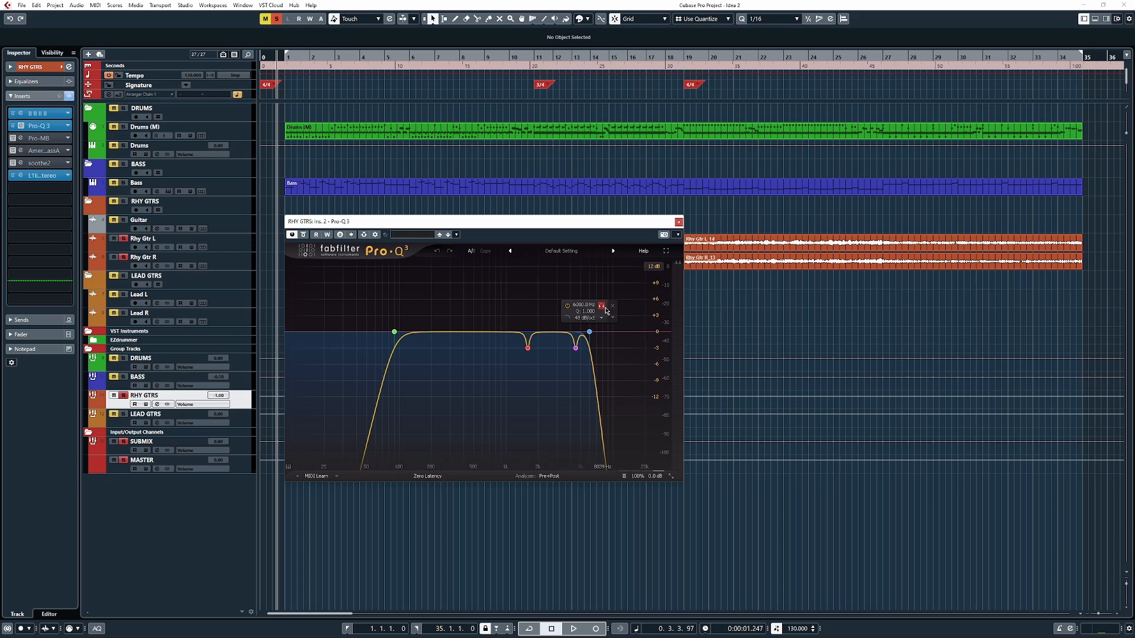
# Step: Listen in solo to each of the two narrow -3 dB cut bands in Pro-Q 3 during playback
pyautogui.moveTo(513, 307)
pyautogui.mouseDown()
pyautogui.moveTo(596, 367)
pyautogui.moveTo(521, 320)
pyautogui.mouseUp()
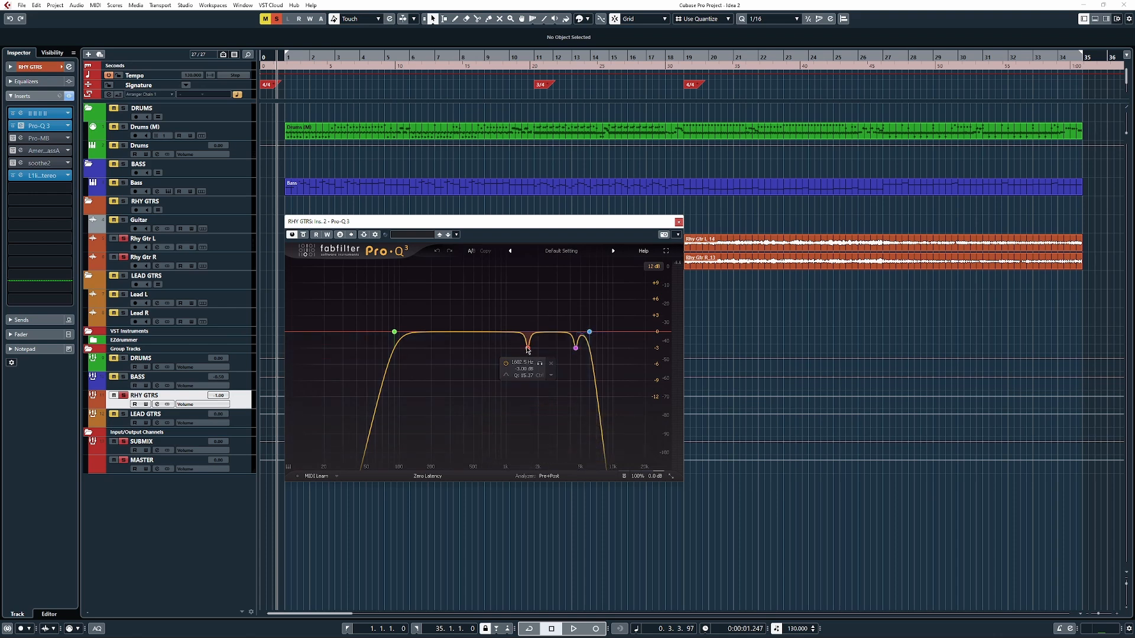
pyautogui.click(540, 363)
pyautogui.press('space')
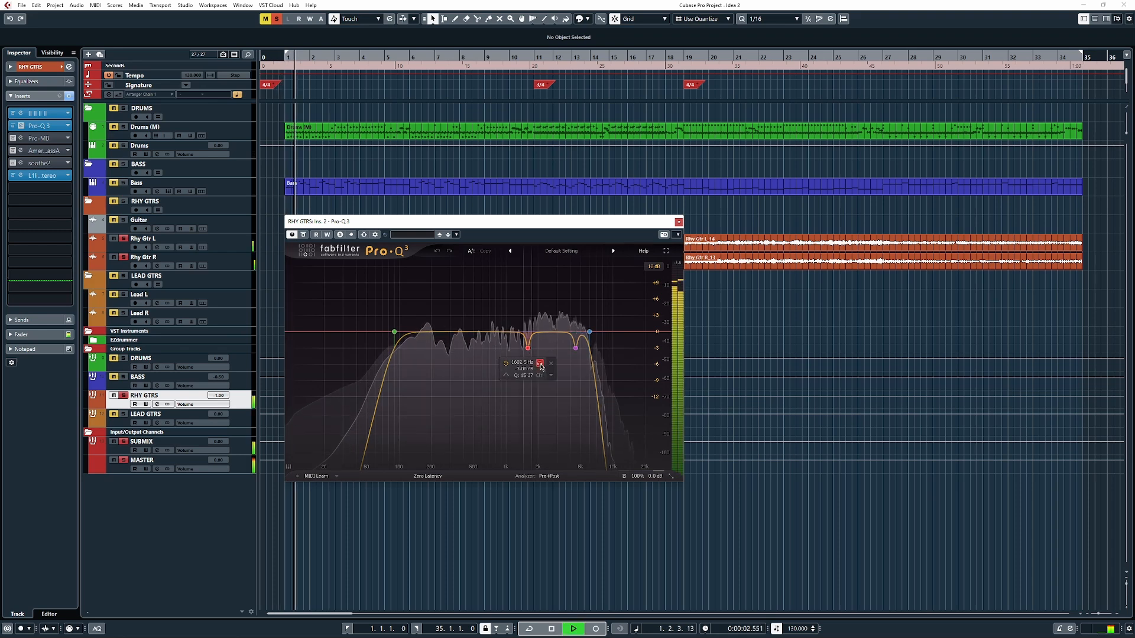
pyautogui.click(540, 365)
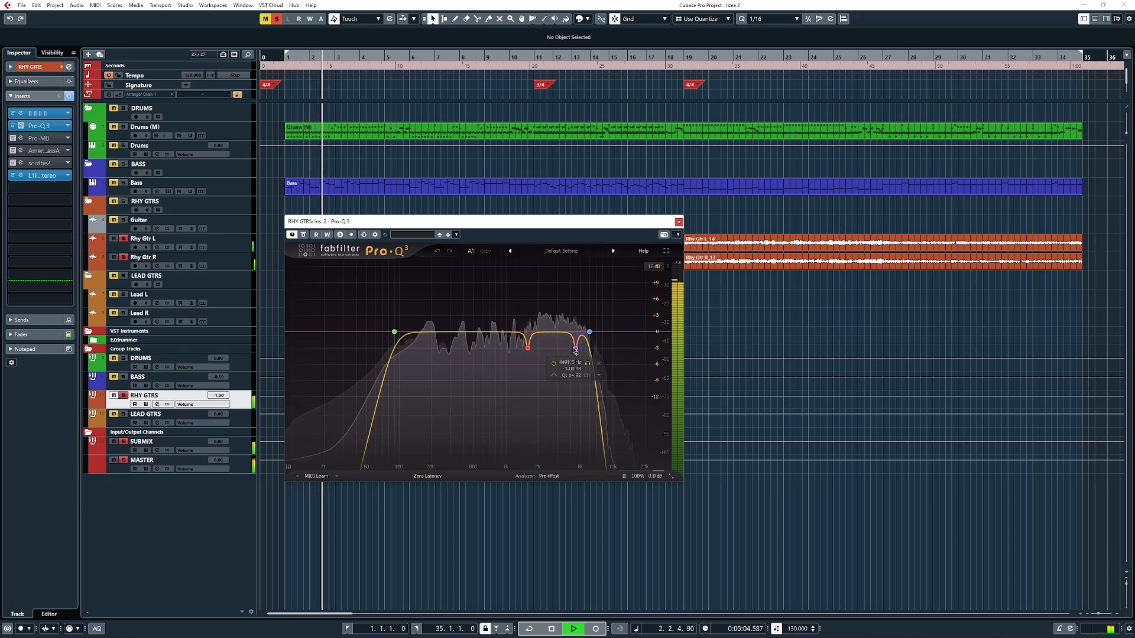
pyautogui.click(588, 364)
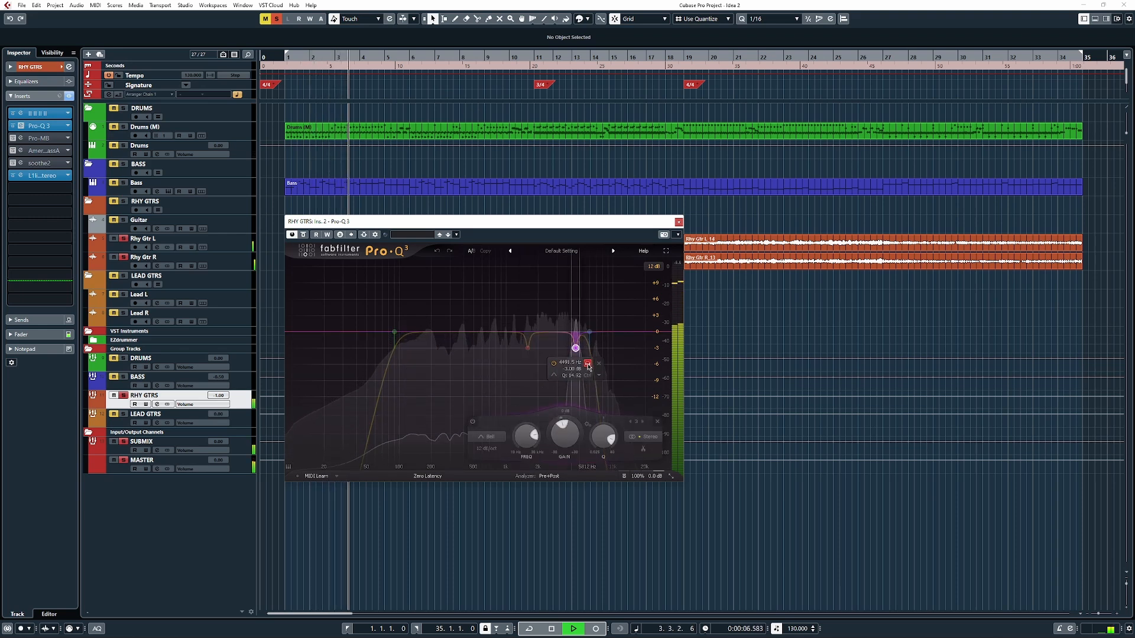
# Step: Bypass and reactivate Pro-Q 3 on the playing rhythm guitars, then stop playback and close the EQ
pyautogui.click(304, 235)
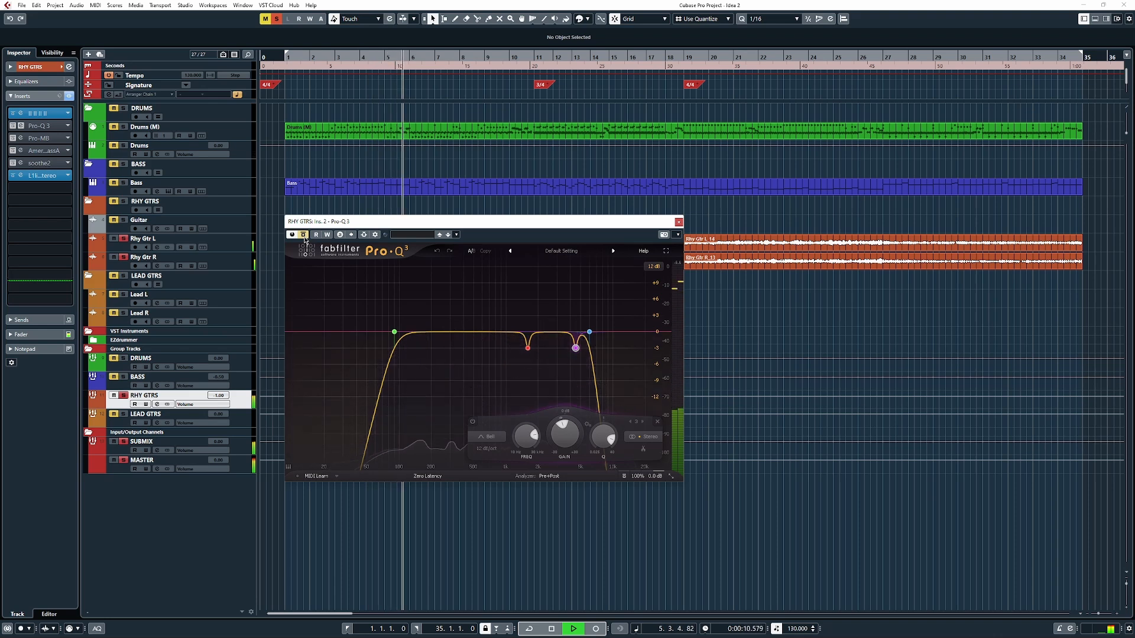
pyautogui.click(304, 235)
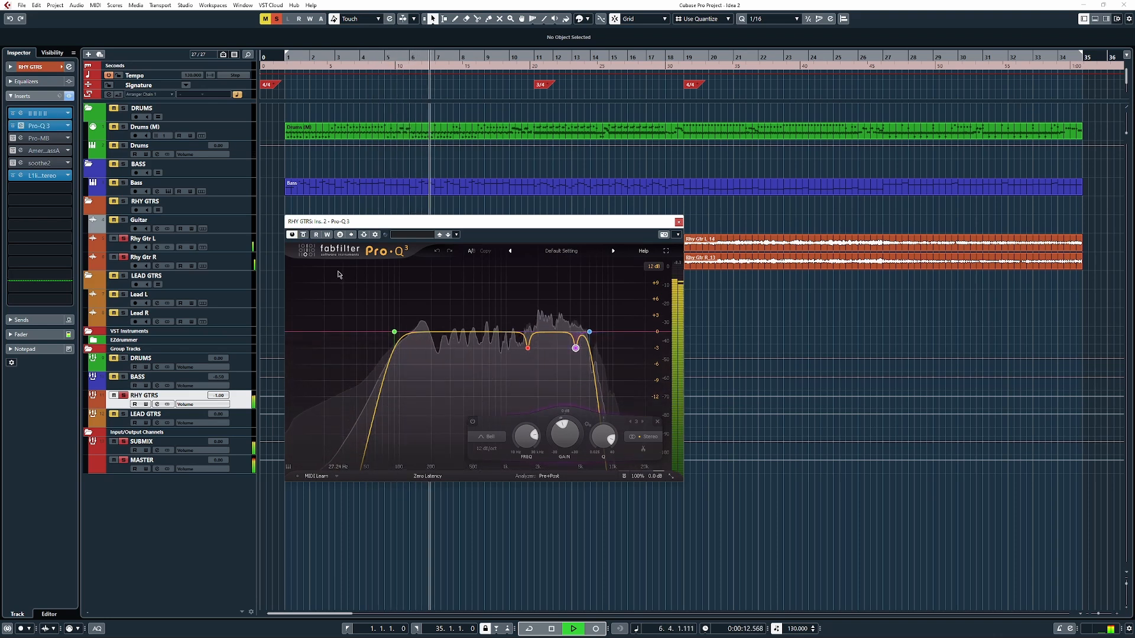
pyautogui.press('space')
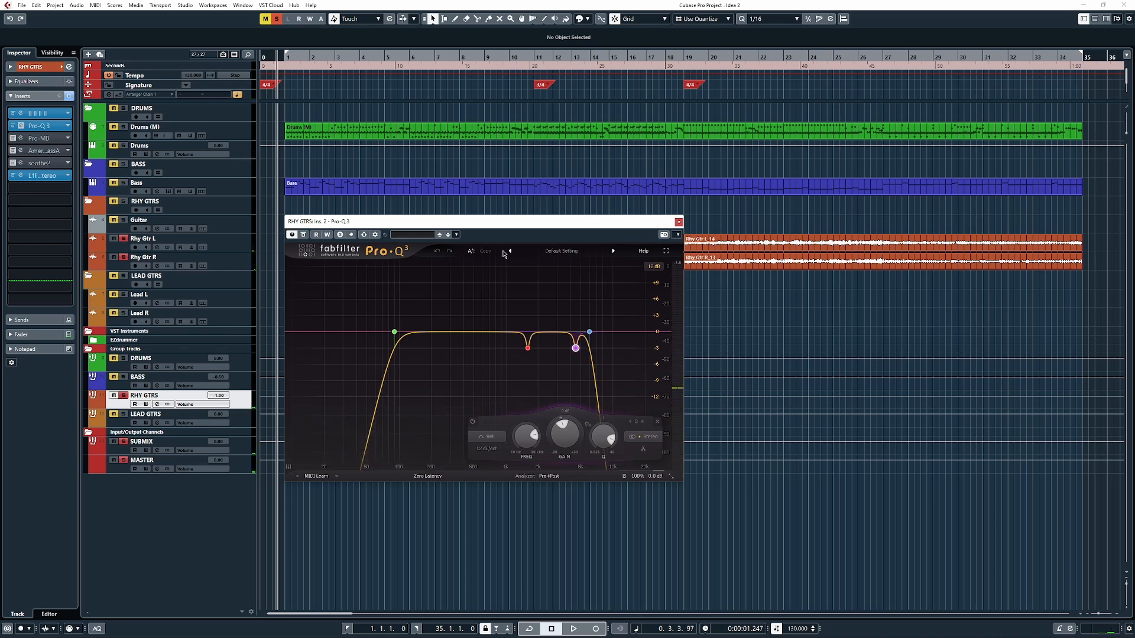
pyautogui.click(679, 222)
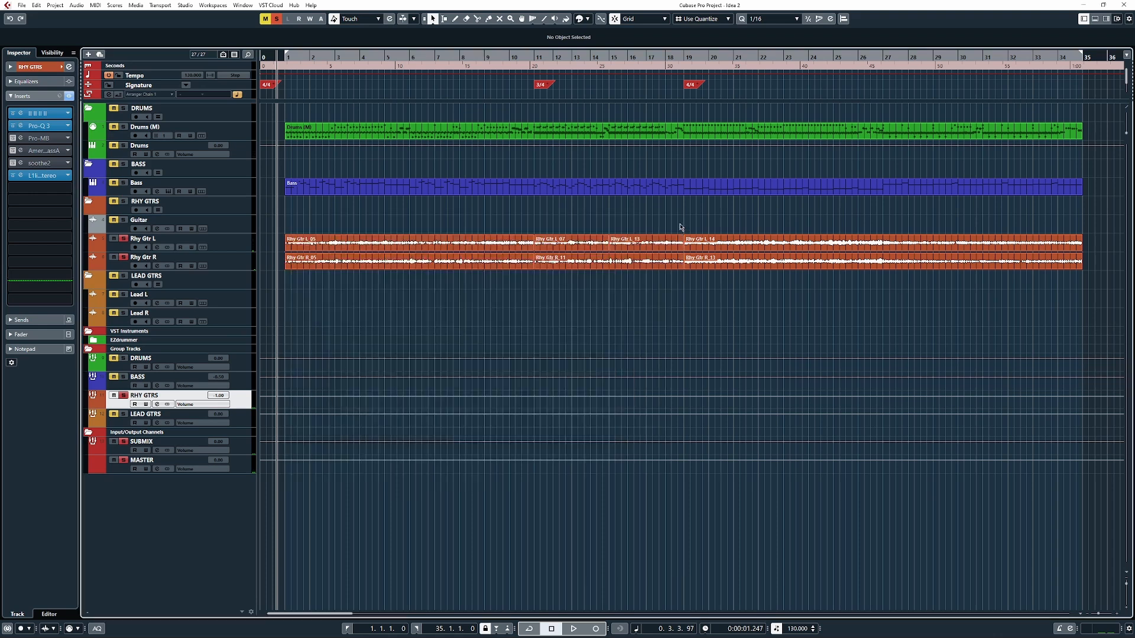
# Step: Reopen Pro-Q 3 on the RHY GTRS group to review the low-cut band, then close the EQ
pyautogui.click(38, 125)
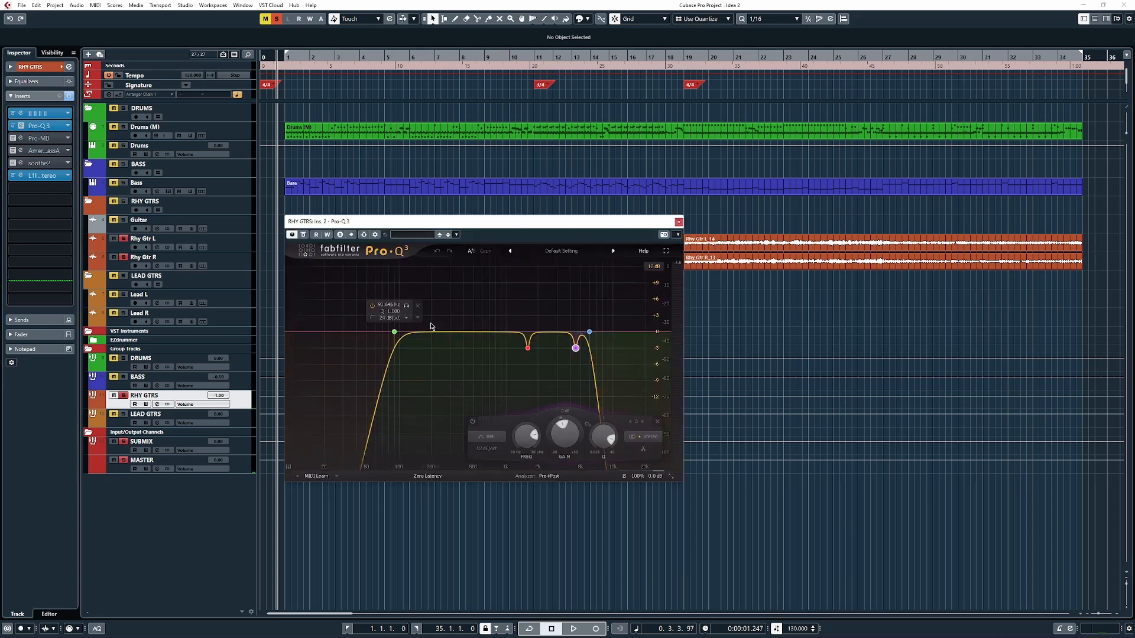
pyautogui.moveTo(453, 311); pyautogui.dragTo(393, 351)
pyautogui.click(678, 222)
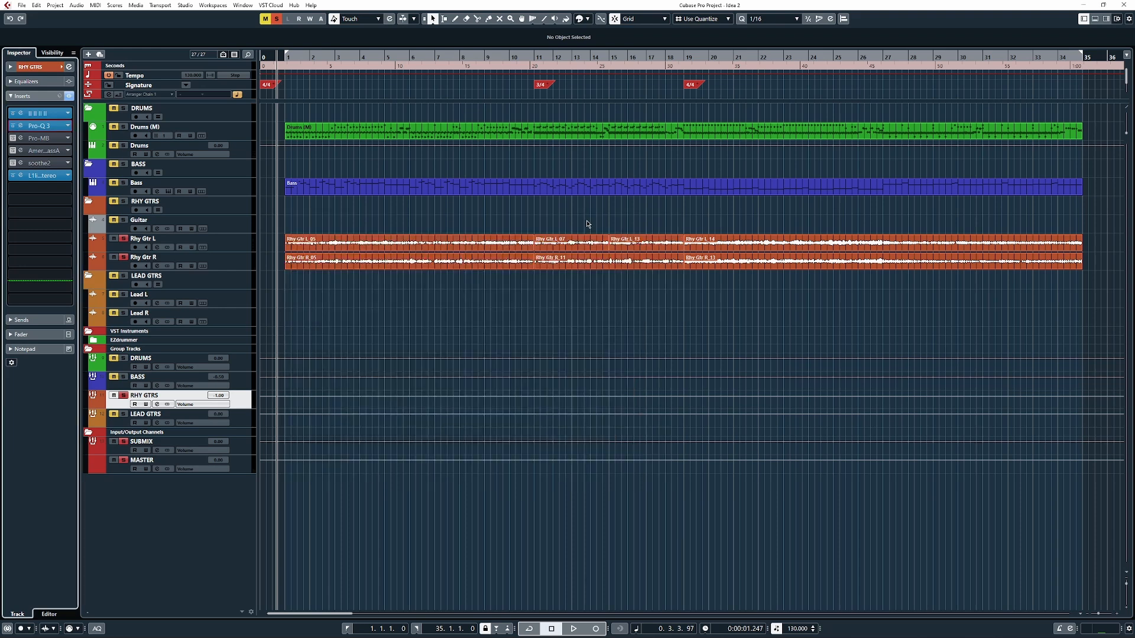
# Step: Open Pro-MB on the RHY GTRS group and examine its low and upper-mid compression bands
pyautogui.click(39, 138)
pyautogui.moveTo(303, 161); pyautogui.dragTo(415, 186)
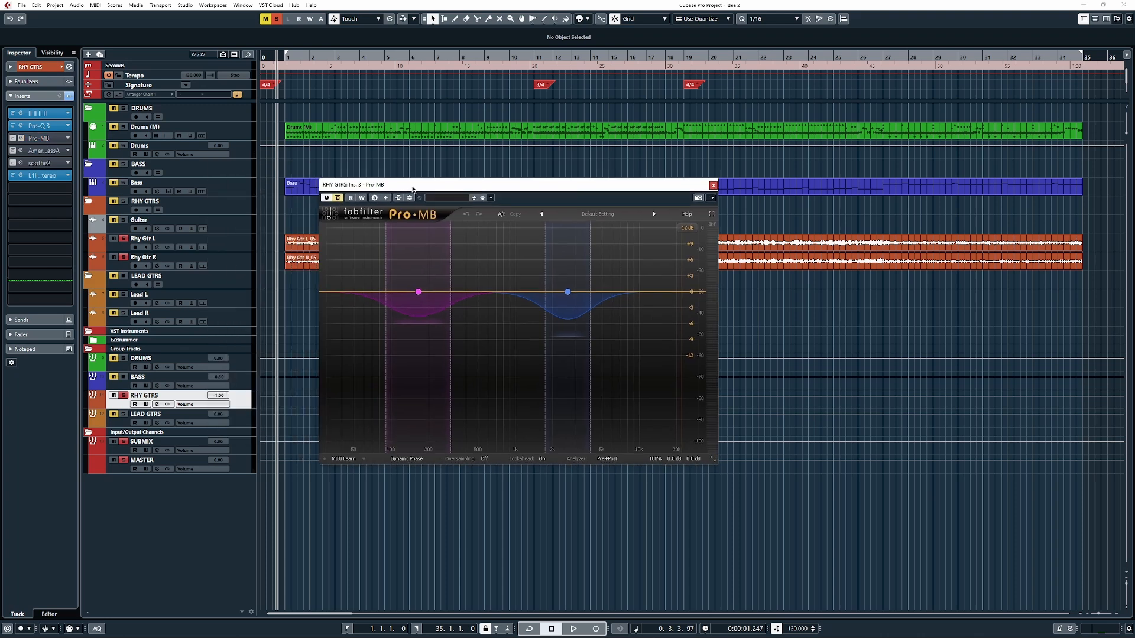
pyautogui.moveTo(348, 261); pyautogui.dragTo(494, 346)
pyautogui.moveTo(501, 260); pyautogui.dragTo(634, 338)
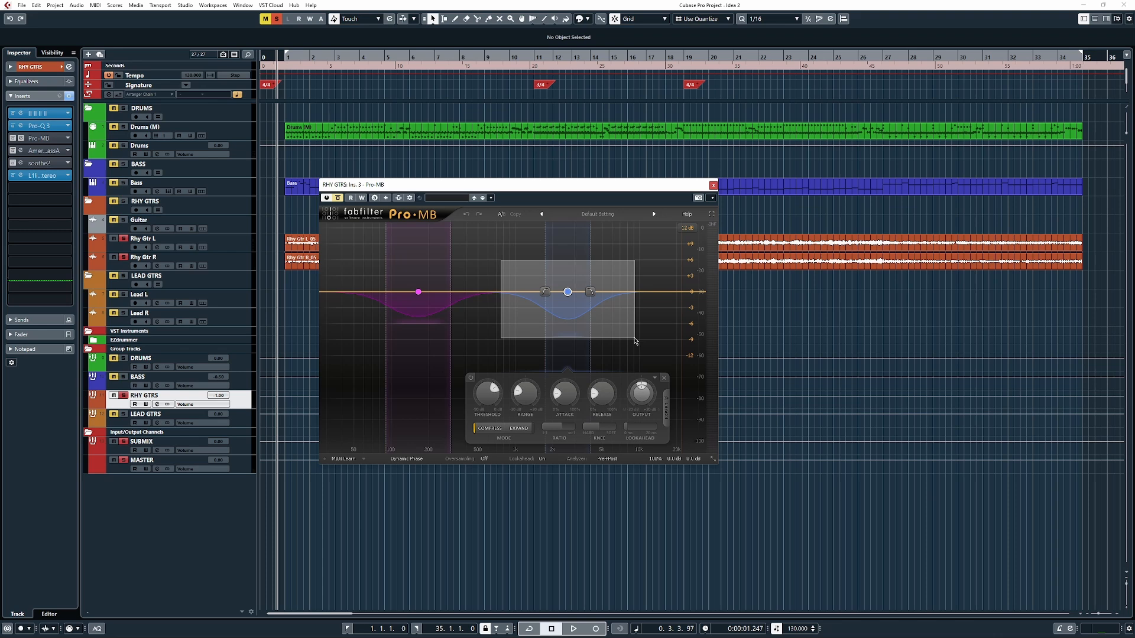
pyautogui.moveTo(634, 341); pyautogui.dragTo(636, 341)
pyautogui.moveTo(636, 341); pyautogui.dragTo(637, 341)
# Step: Activate Pro-MB while the soloed rhythm guitars play, compare the upper-mid band bypassed and active, and stop playback
pyautogui.press('space')
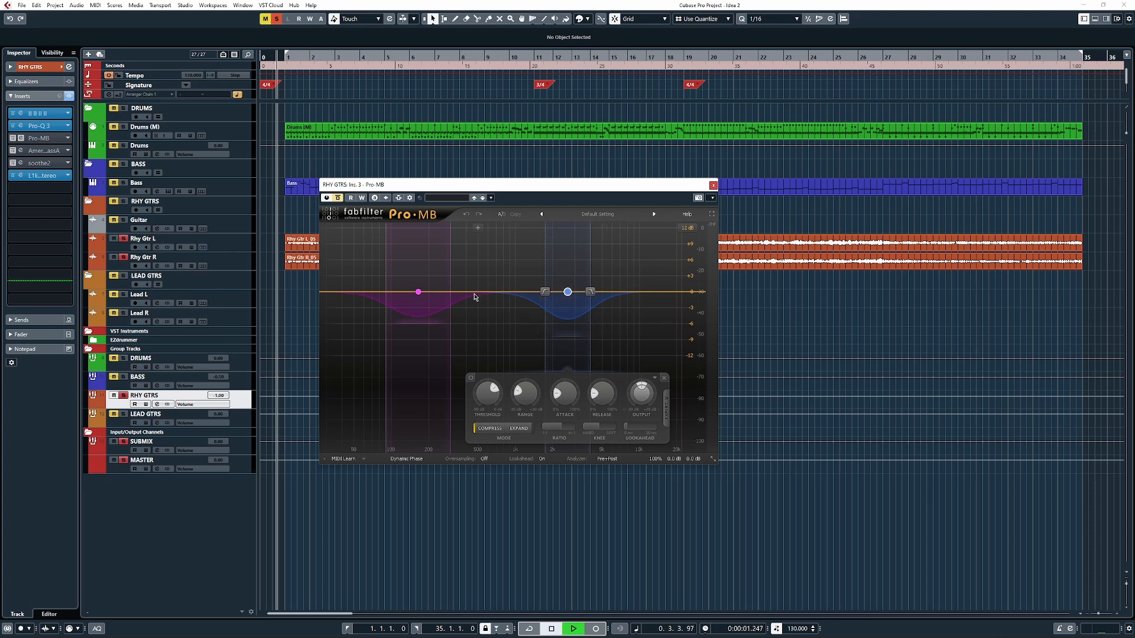
pyautogui.click(338, 198)
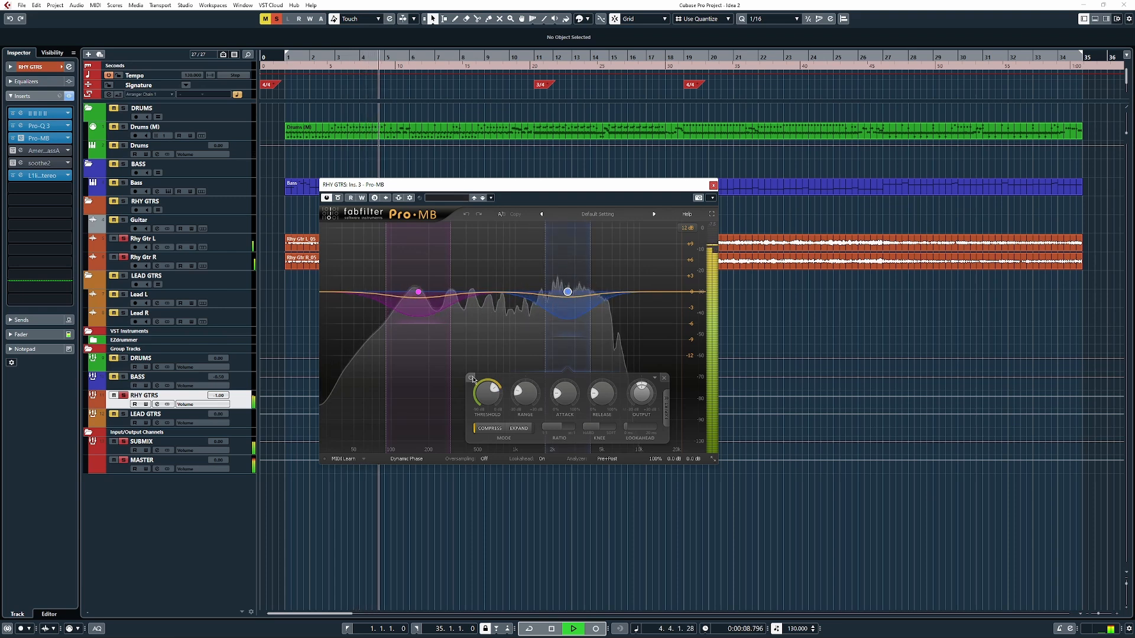
pyautogui.click(472, 378)
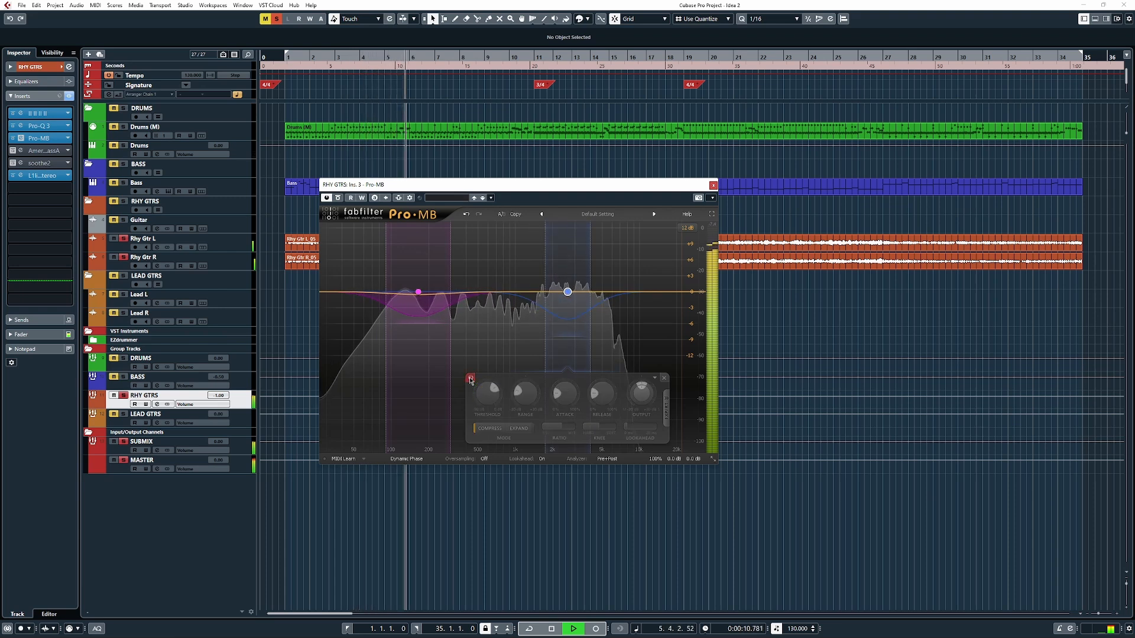
pyautogui.click(471, 378)
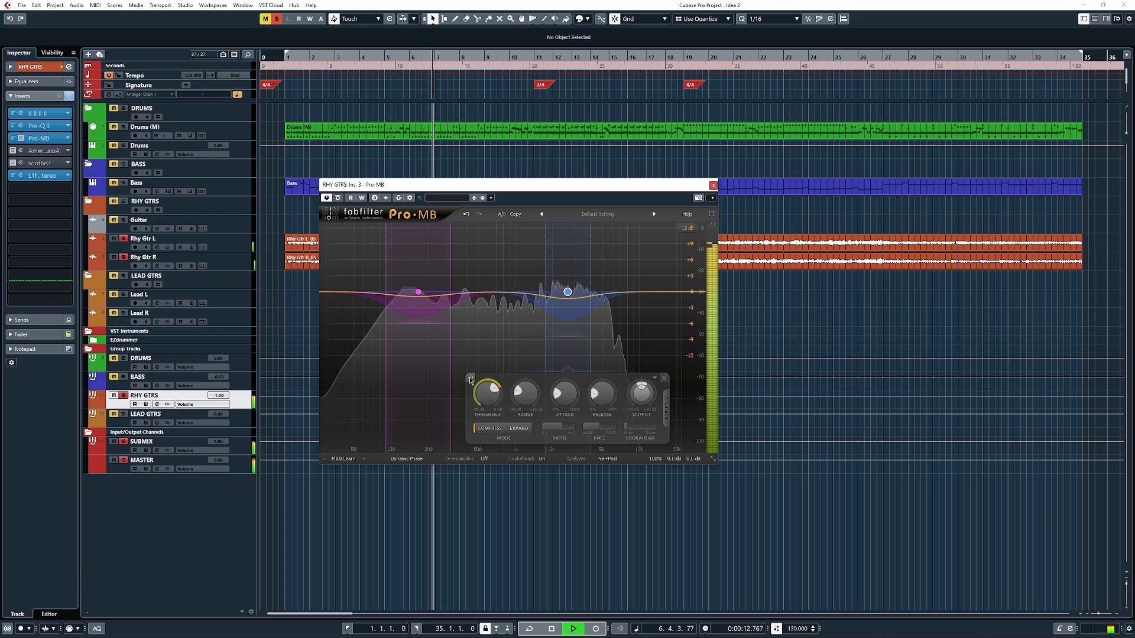
pyautogui.press('space')
# Step: Play the rhythm guitars from the start with Pro-MB's upper-mid band bypassed, reactivate the band during playback, and stop
pyautogui.click(471, 378)
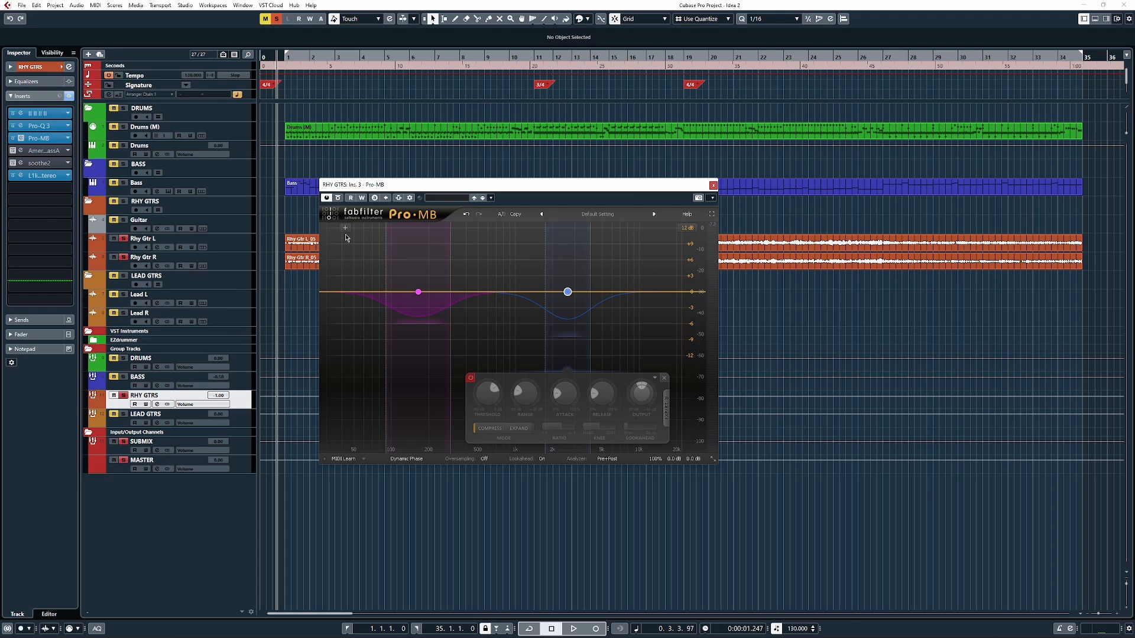
pyautogui.press('space')
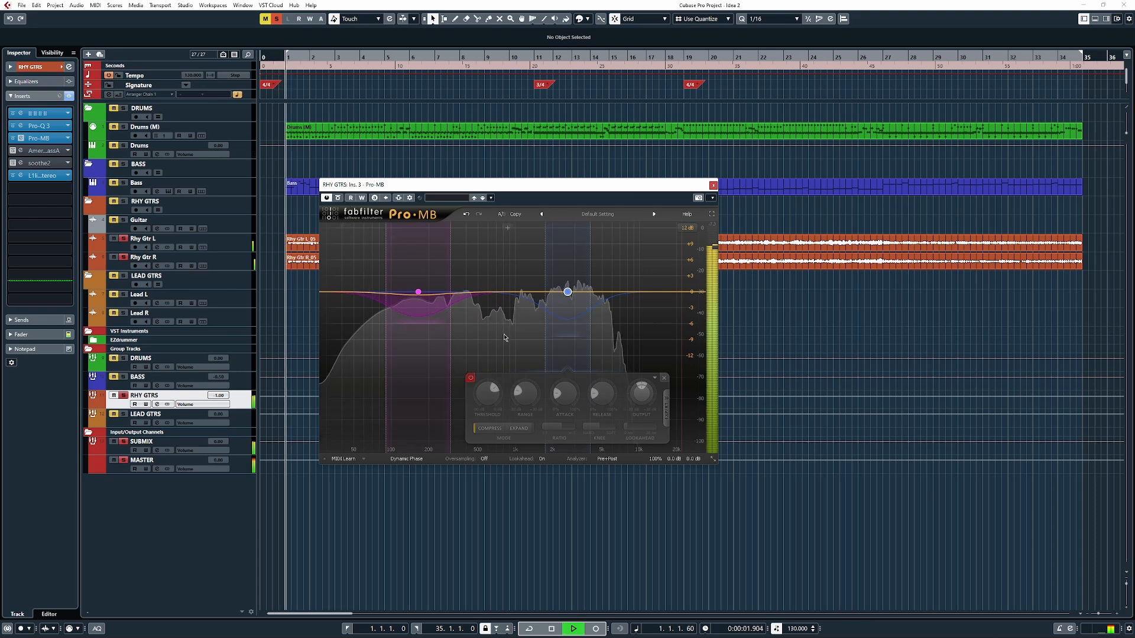
pyautogui.click(471, 379)
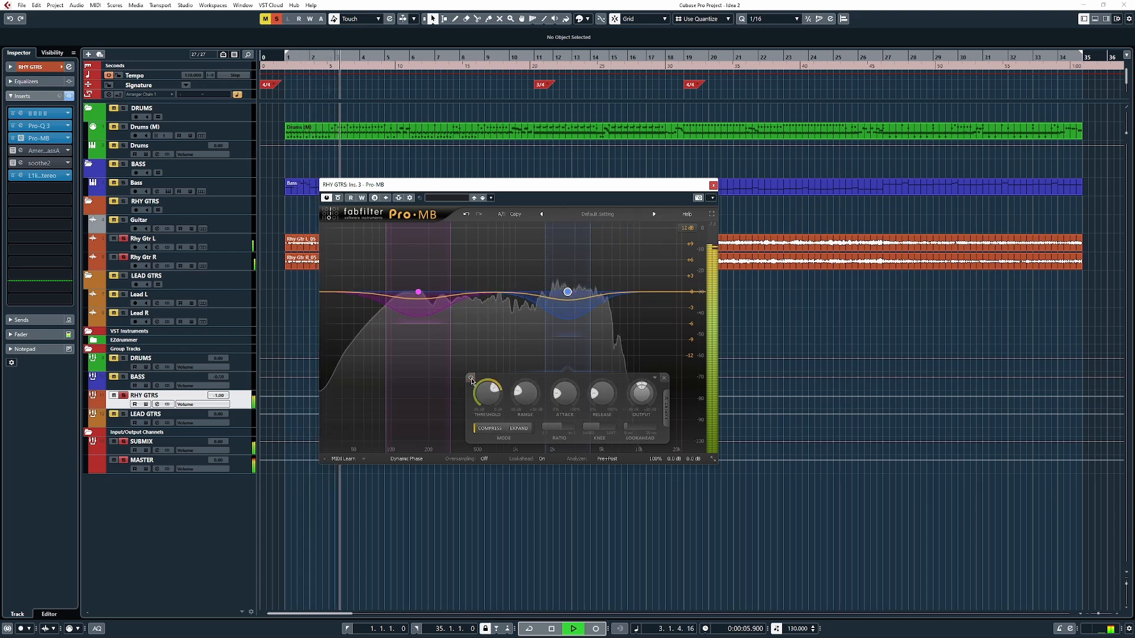
pyautogui.press('space')
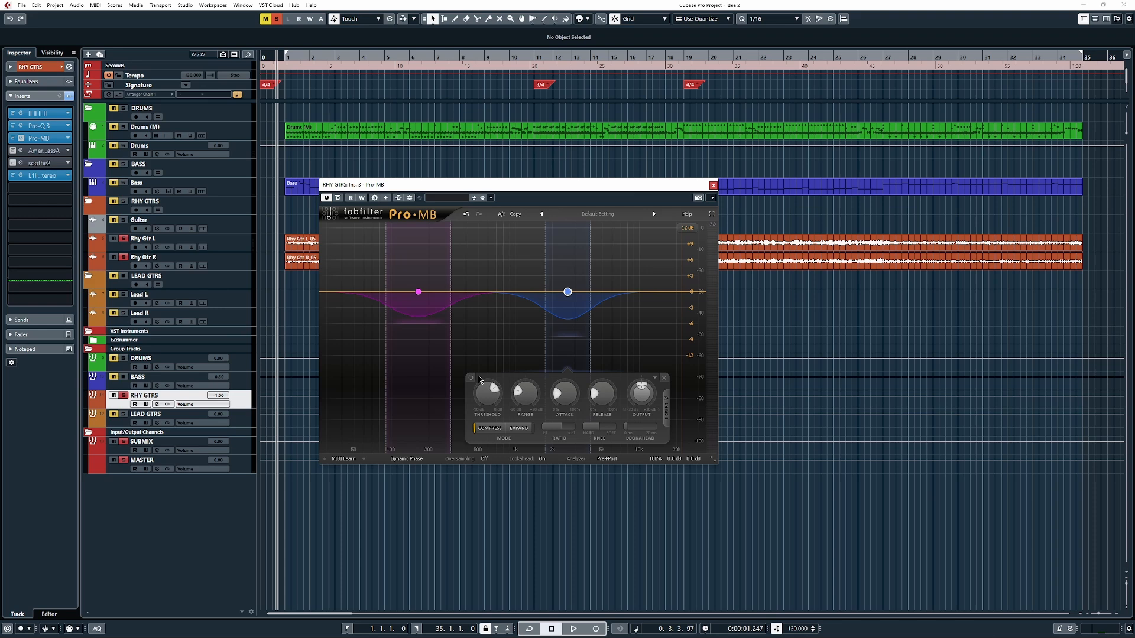
# Step: Play from just before bar 11, unsolo the RHY GTRS group to hear it in the mix, then stop and close Pro-MB
pyautogui.moveTo(572, 291)
pyautogui.click(533, 54)
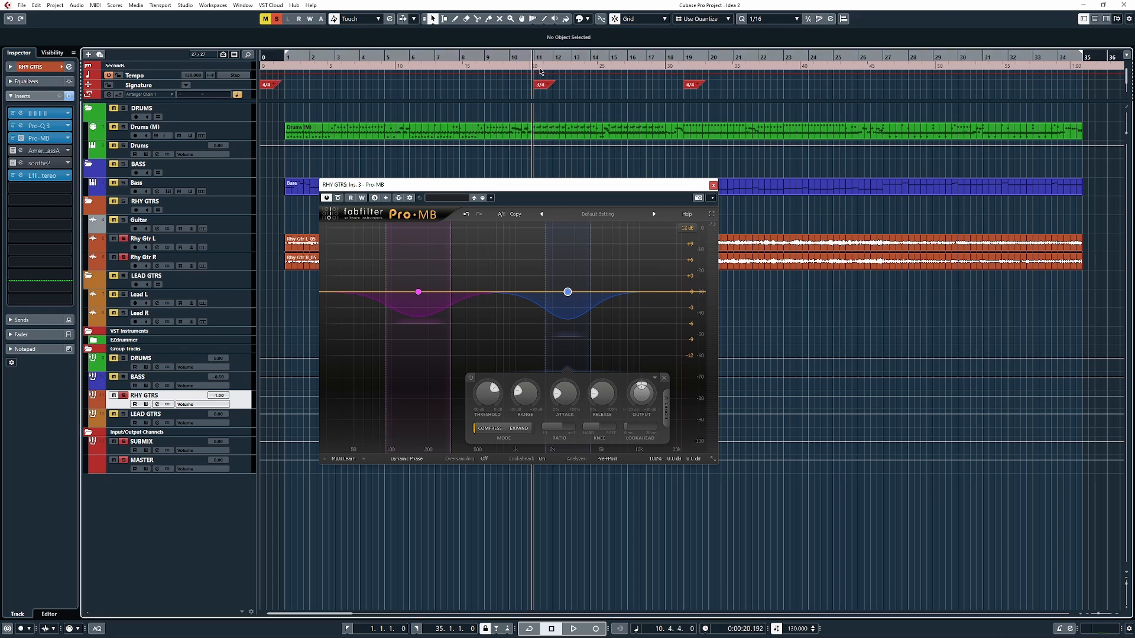
pyautogui.press('space')
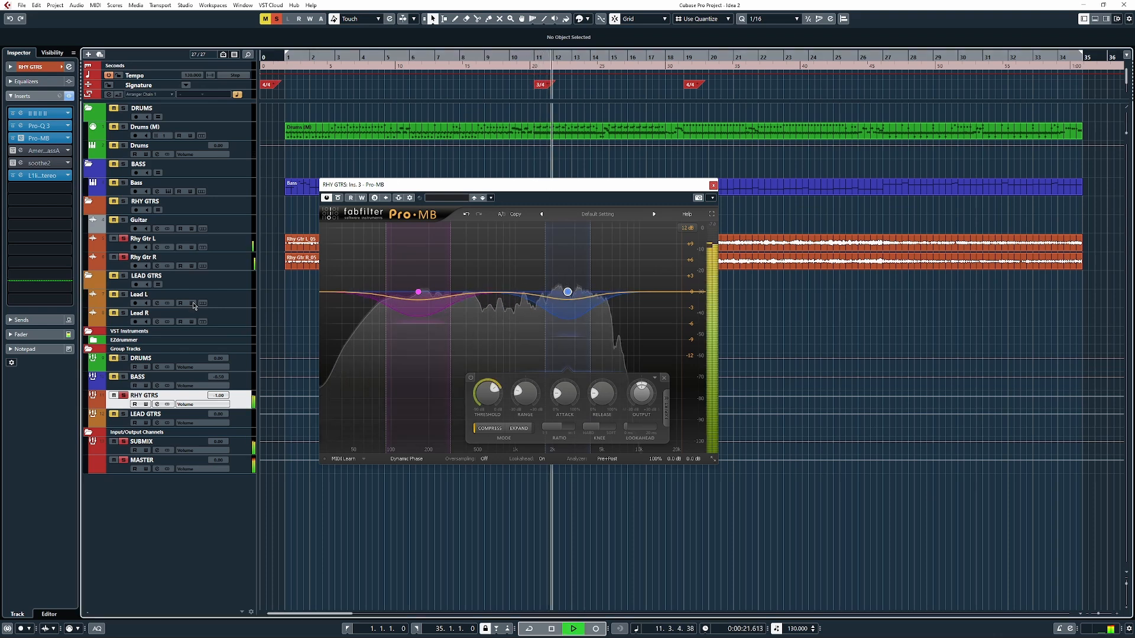
pyautogui.click(124, 394)
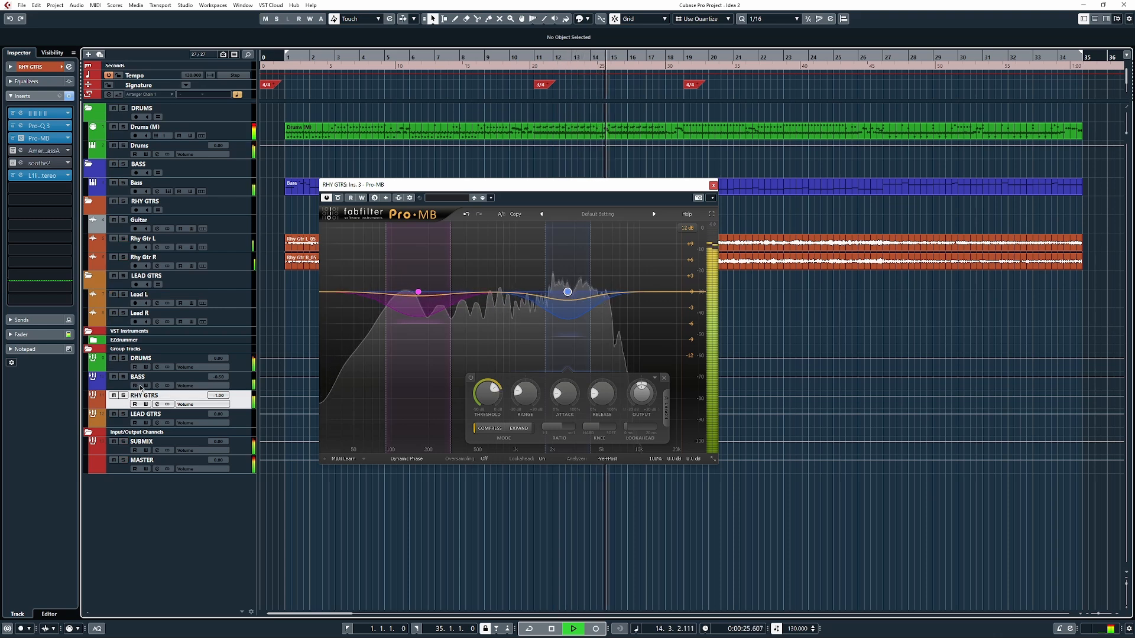
pyautogui.press('space')
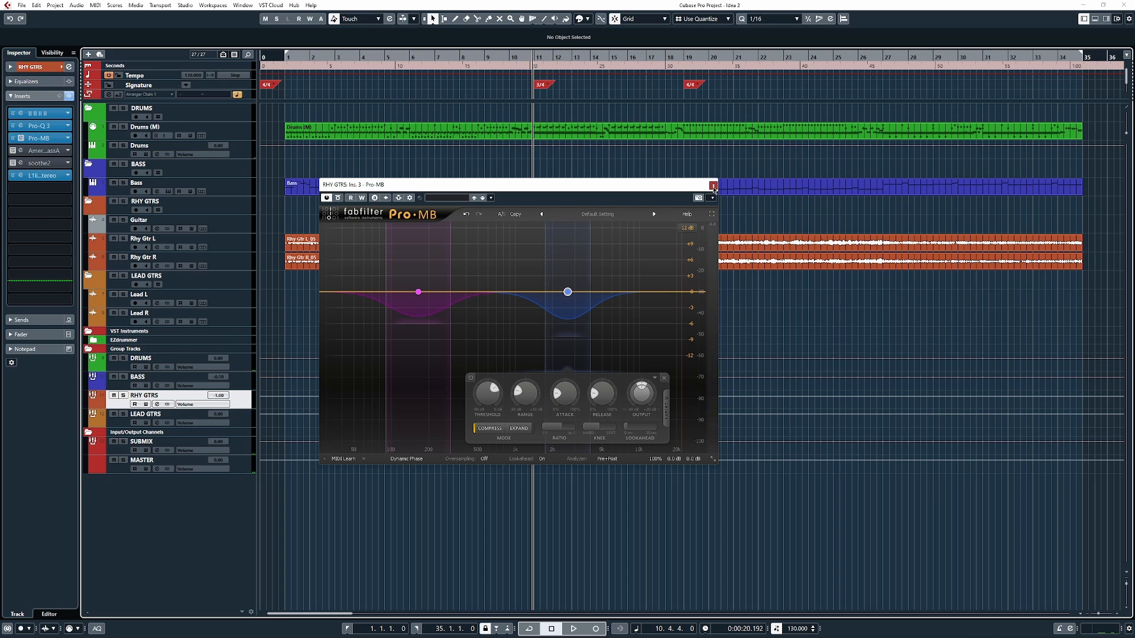
pyautogui.click(713, 186)
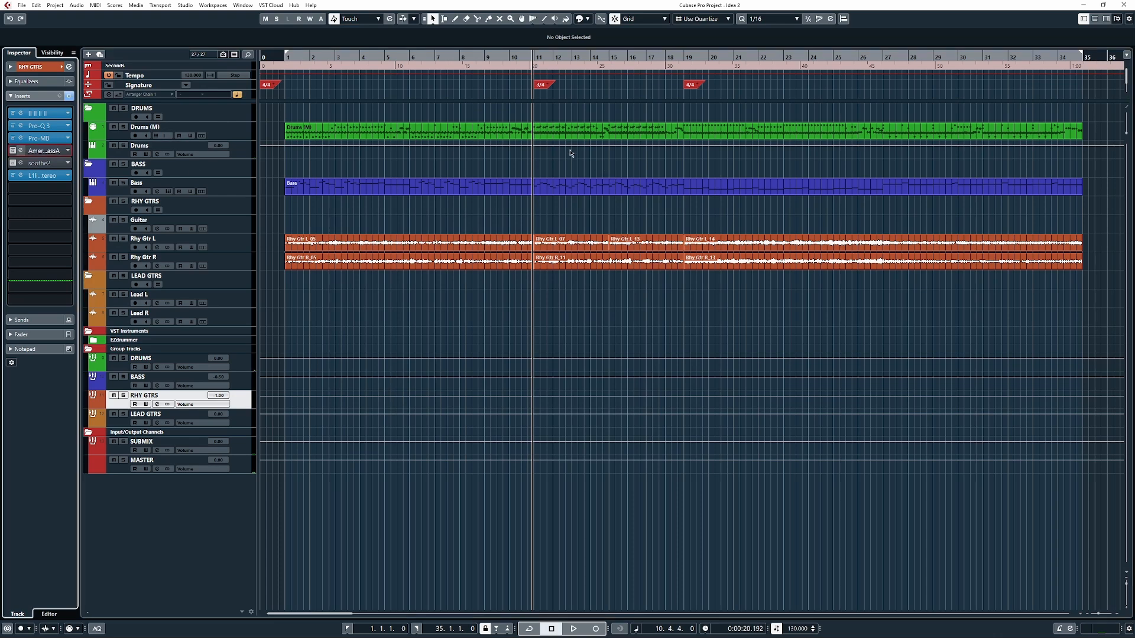
# Step: Open American Class A on the RHY GTRS group, activate it during playback, and solo the group before stopping
pyautogui.moveTo(574, 172); pyautogui.dragTo(528, 144)
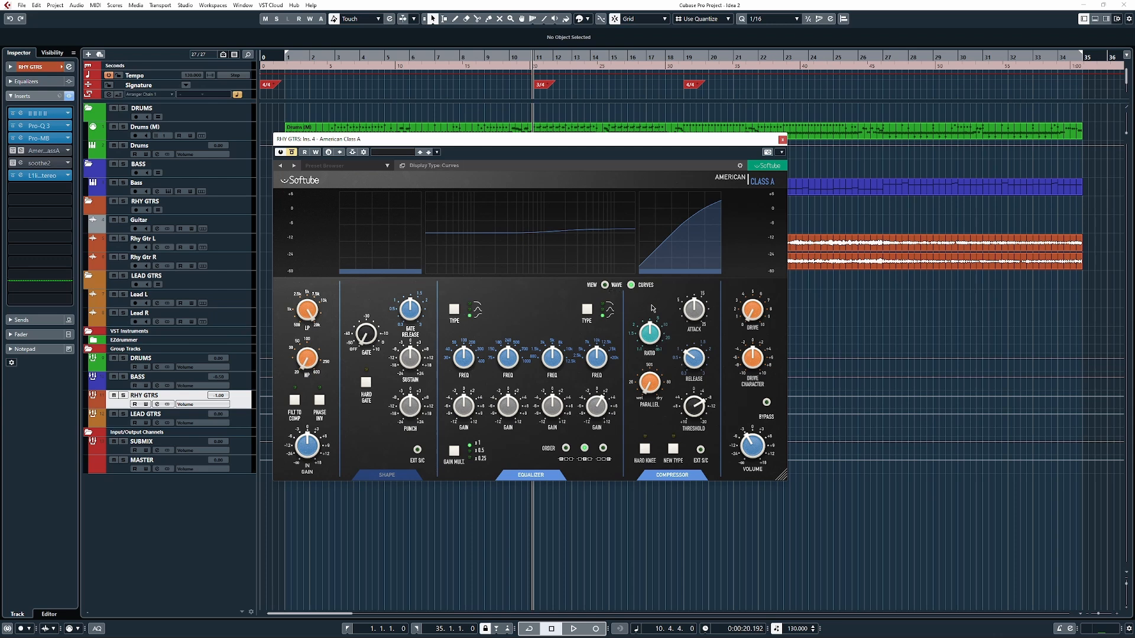
pyautogui.press('space')
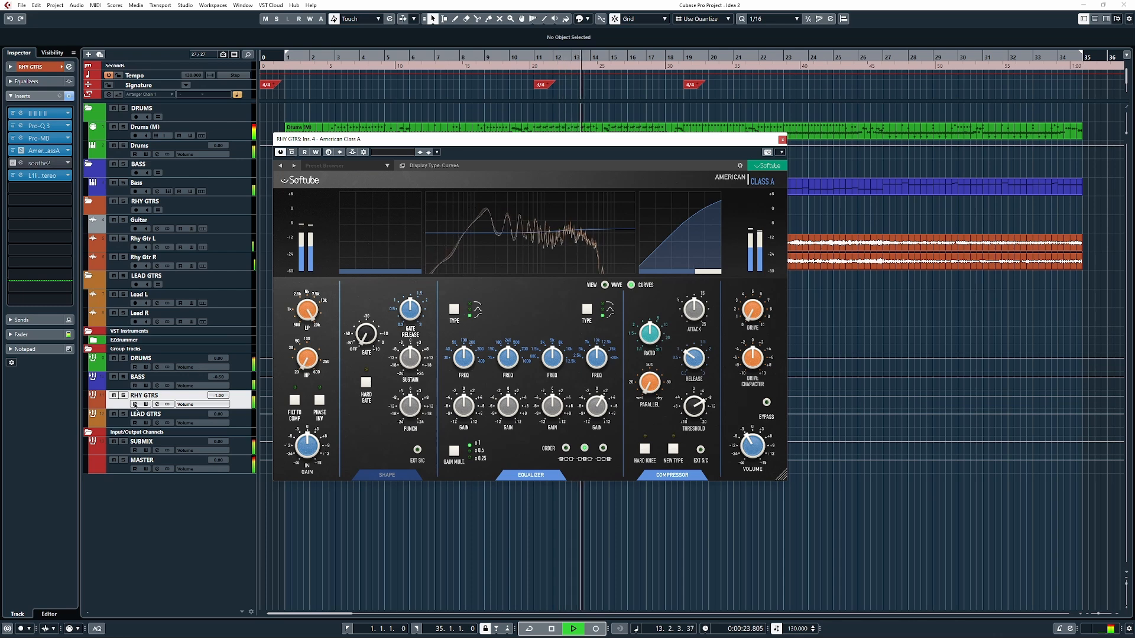
pyautogui.click(123, 396)
pyautogui.press('space')
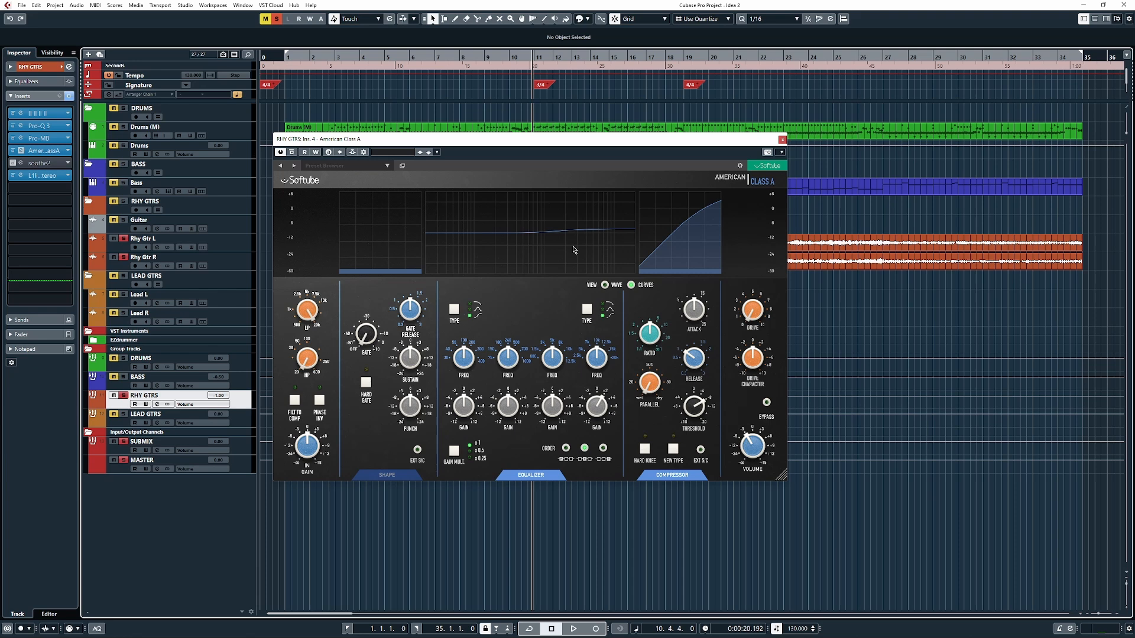
# Step: Compare American Class A's High Gain at 3.0 dB and 0.0 dB on the soloed guitars, restore 3.0 dB, then stop and close the plugin
pyautogui.press('space')
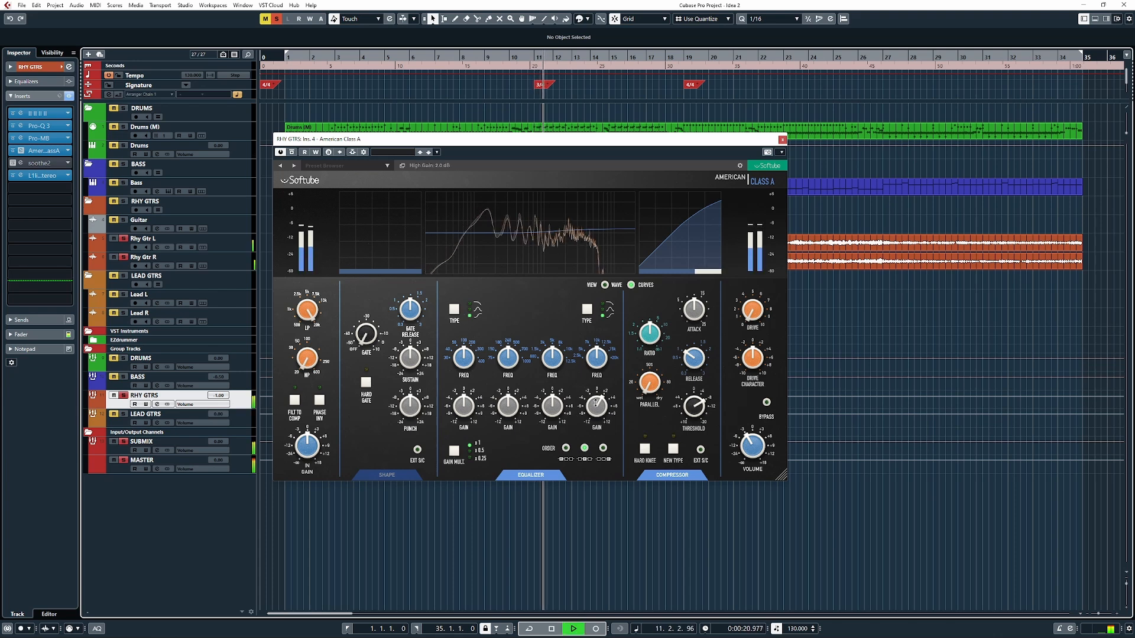
pyautogui.keyDown('alt'); pyautogui.click(597, 407); pyautogui.keyUp('alt')
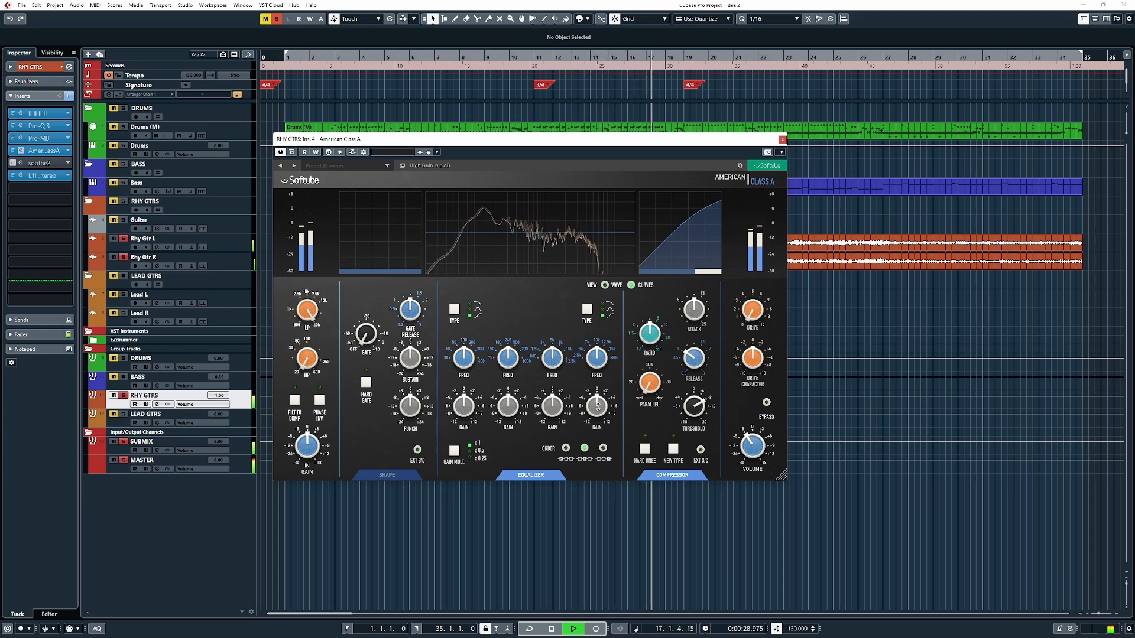
pyautogui.moveTo(598, 406); pyautogui.dragTo(599, 403)
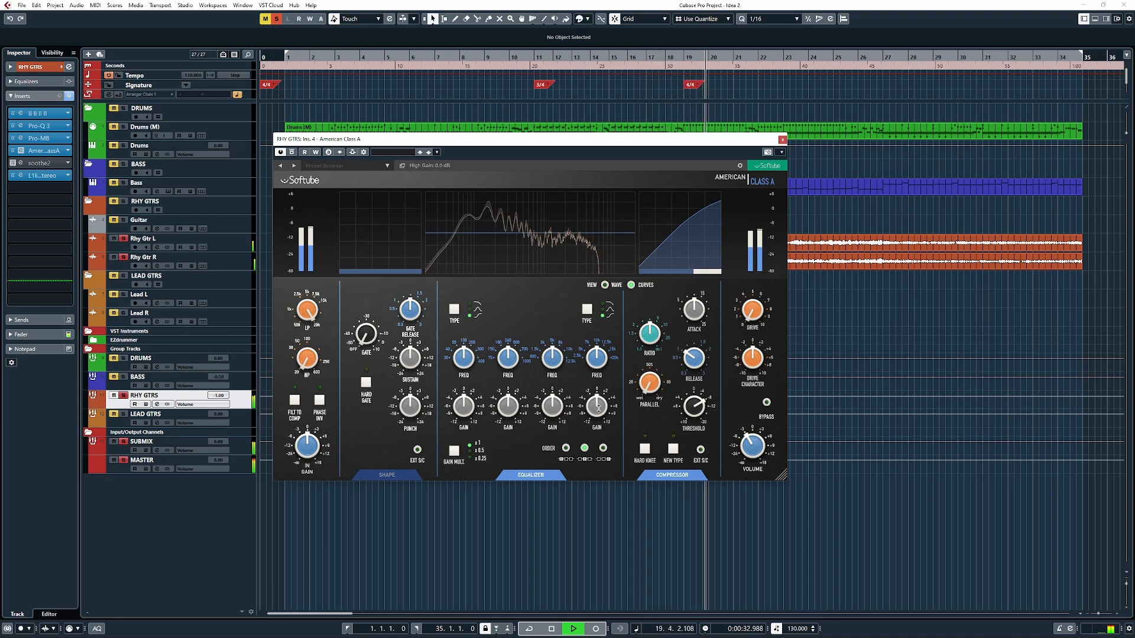
pyautogui.press('space')
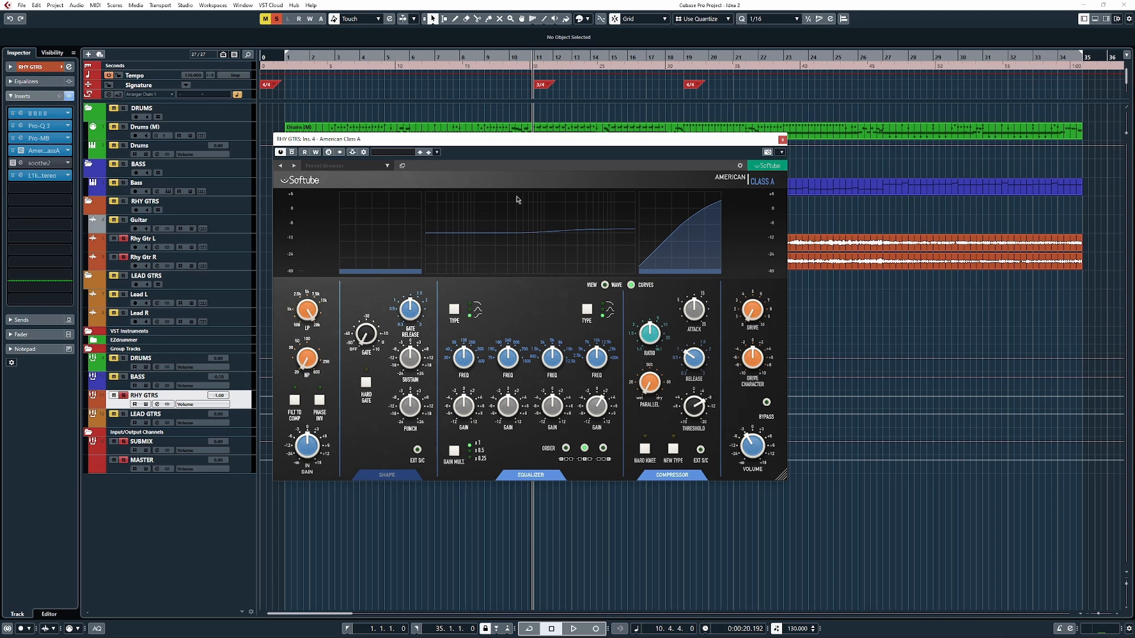
pyautogui.click(782, 139)
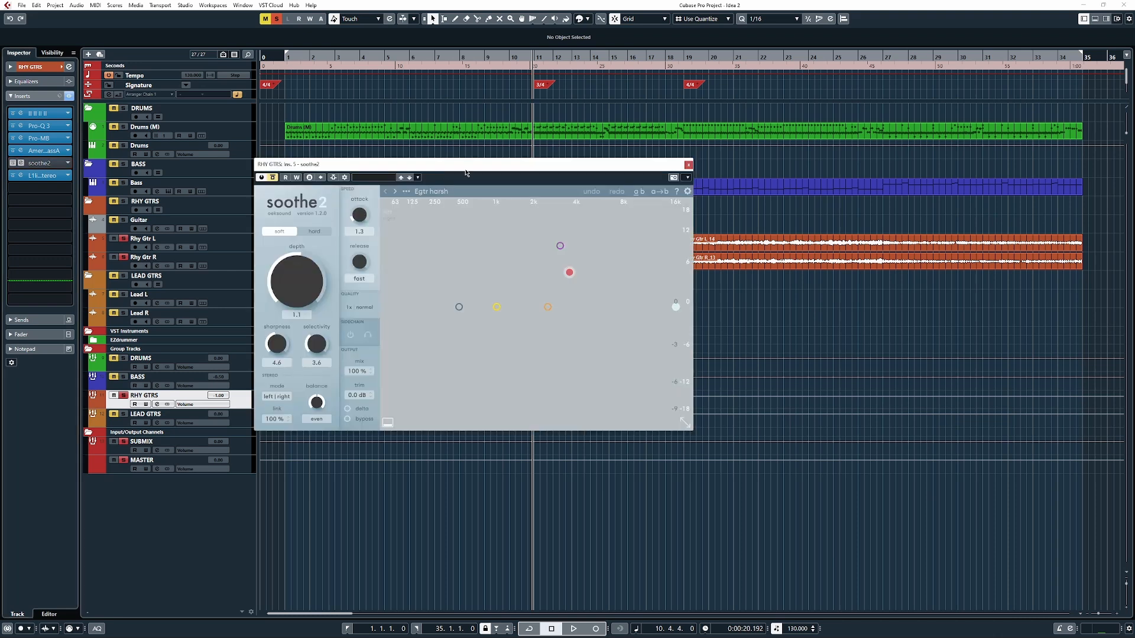
# Step: Open soothe2 on the RHY GTRS group, compare it bypassed and active on the soloed guitars, leave it active, and stop playback
pyautogui.moveTo(444, 164); pyautogui.dragTo(492, 198)
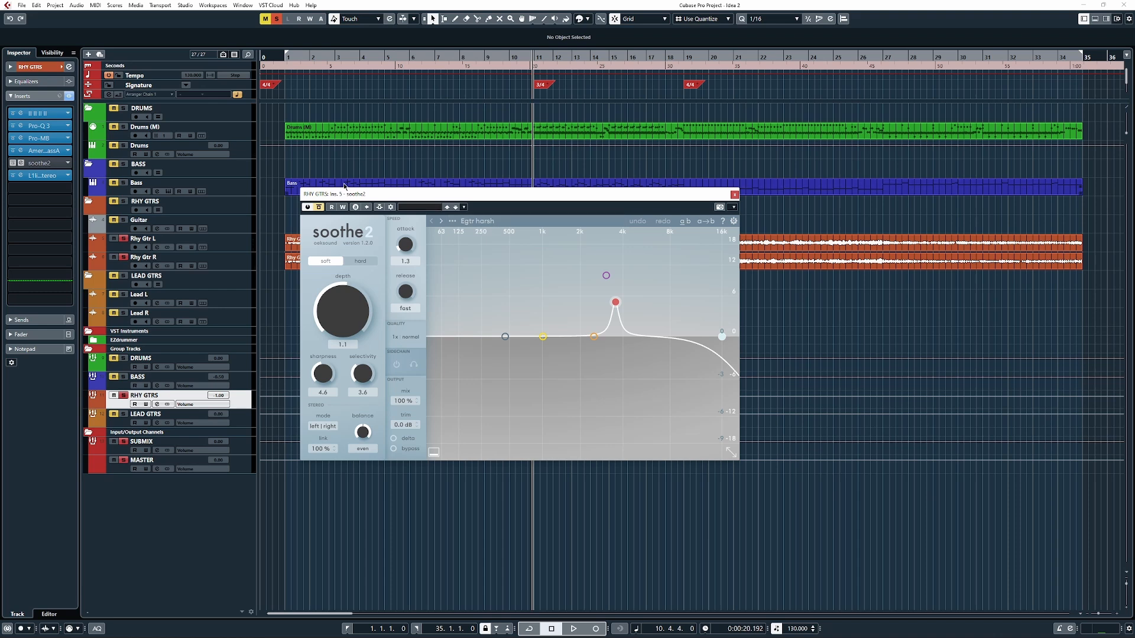
pyautogui.press('space')
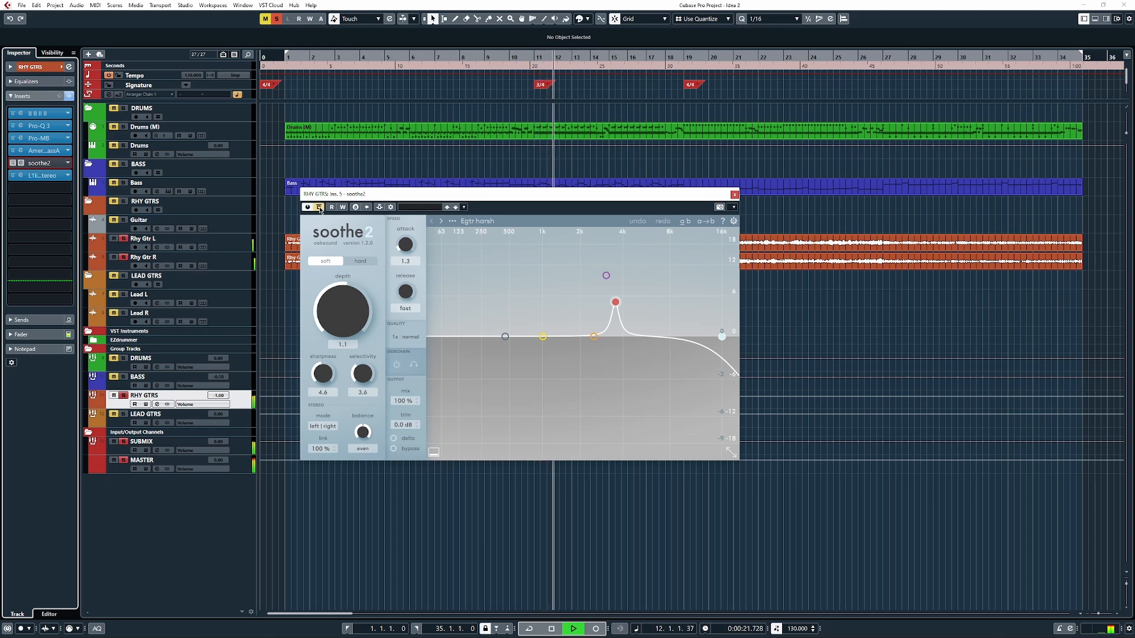
pyautogui.click(319, 207)
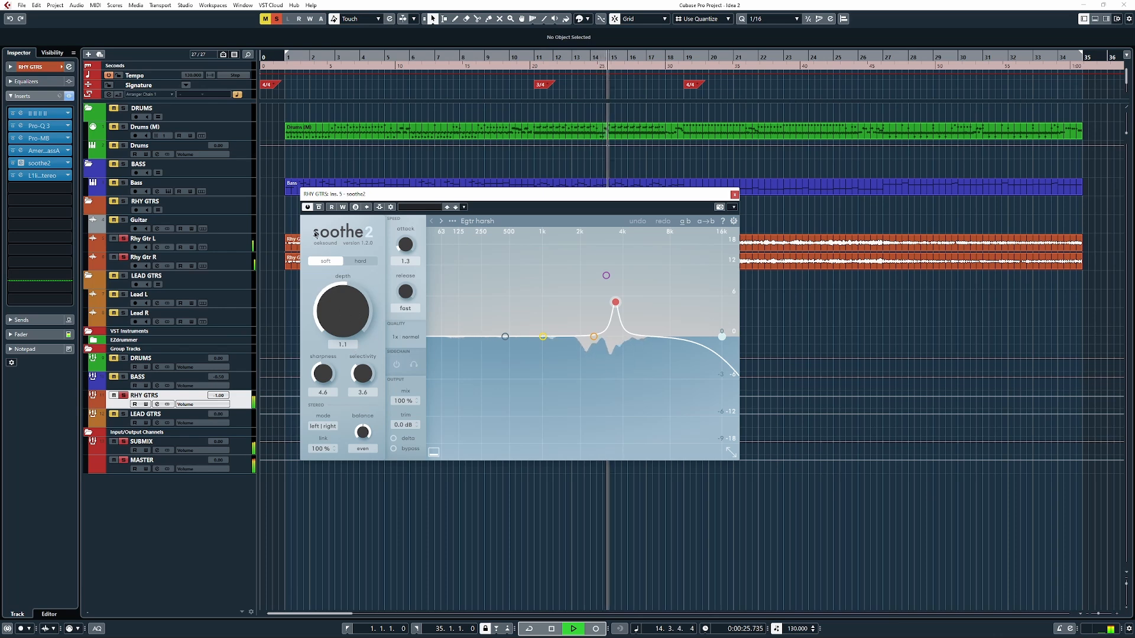
pyautogui.click(319, 208)
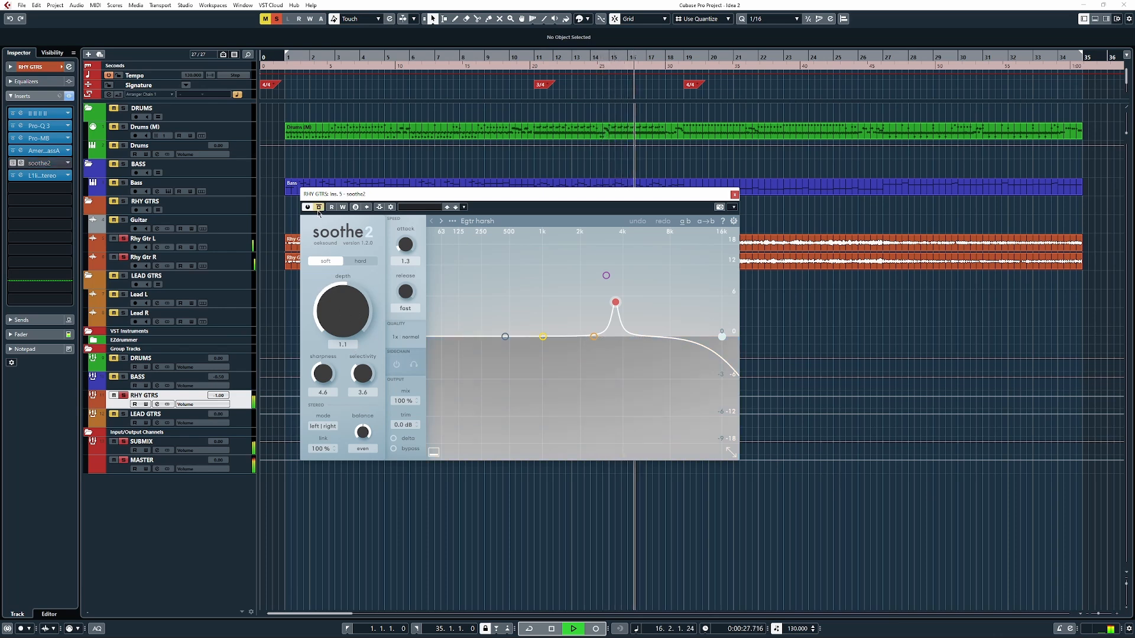
pyautogui.click(318, 210)
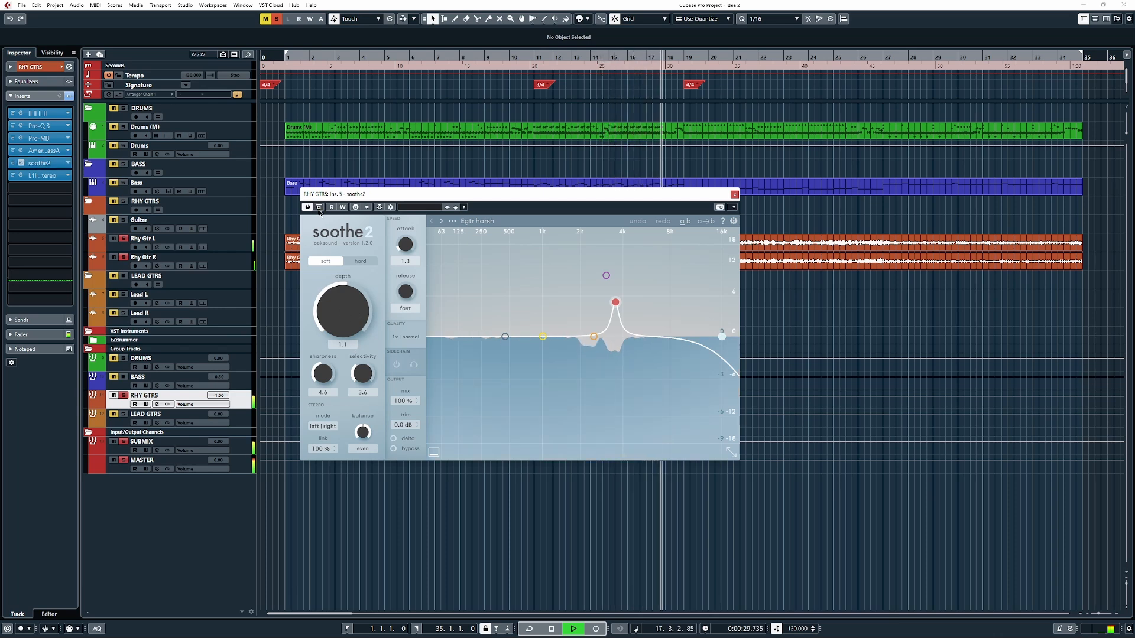
pyautogui.press('space')
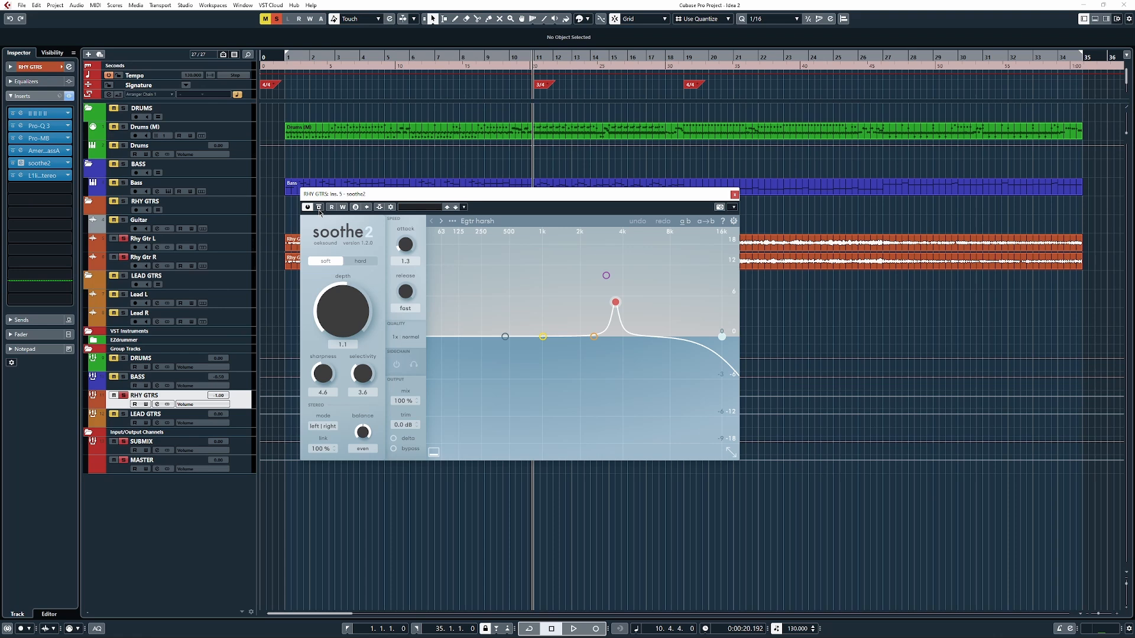
# Step: Unsolo the RHY GTRS group and compare soothe2 bypassed and active in the full mix, then stop playback
pyautogui.click(124, 395)
pyautogui.press('space')
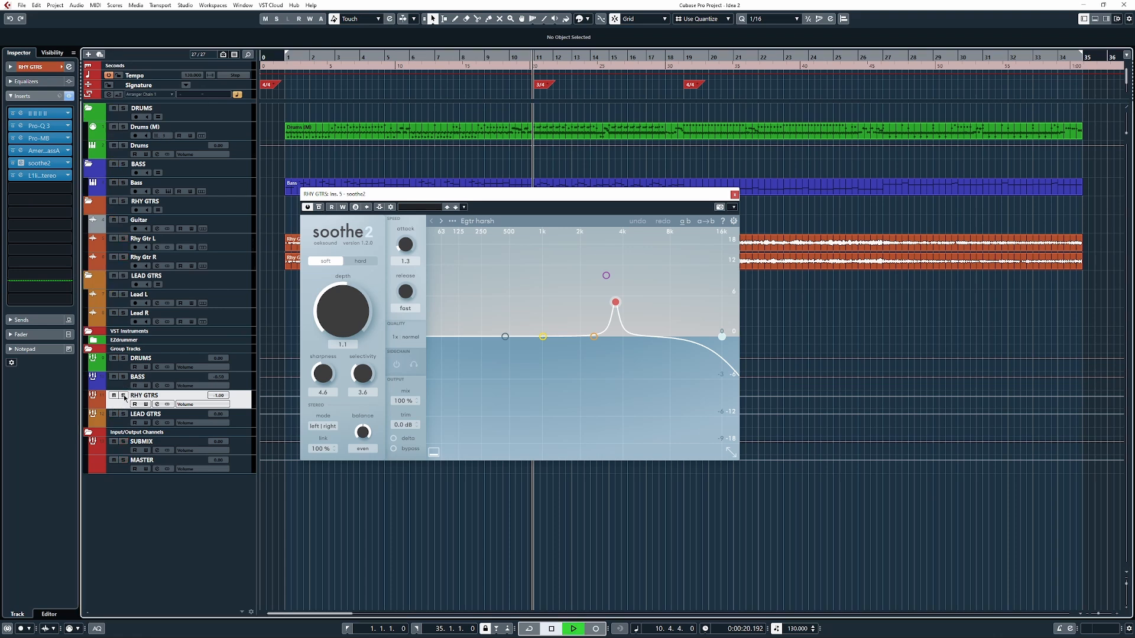
pyautogui.click(318, 208)
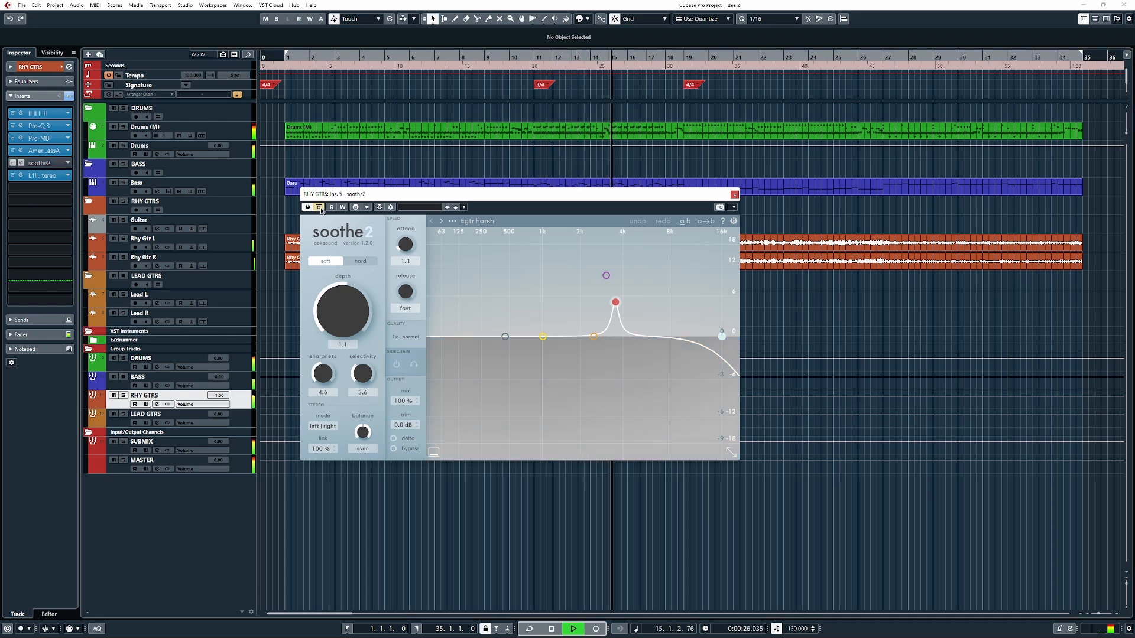
pyautogui.click(319, 207)
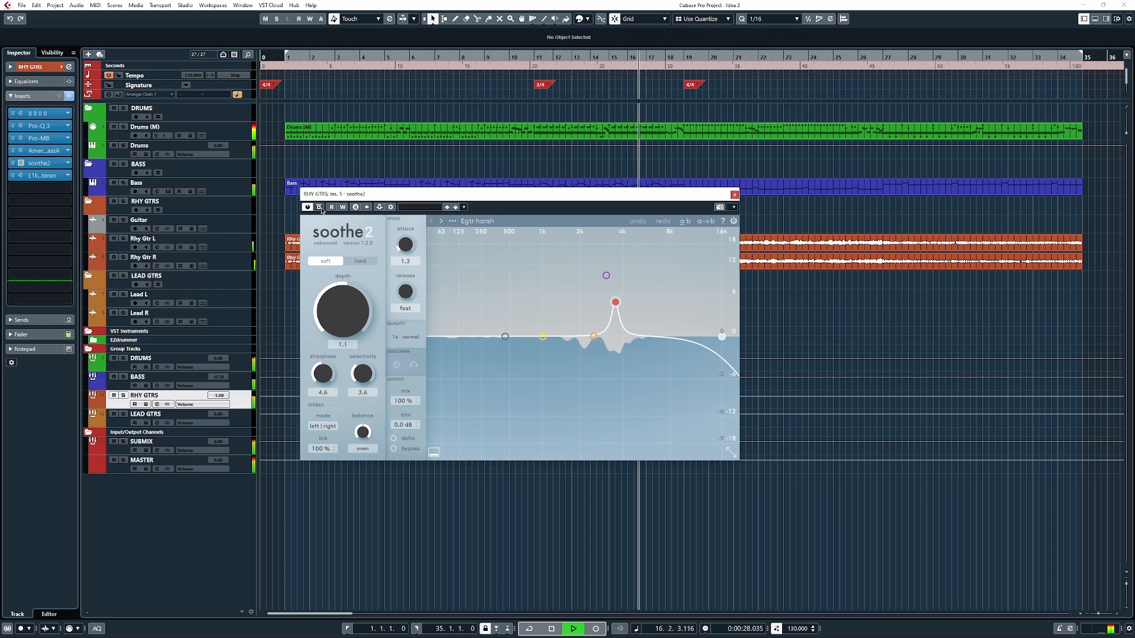
pyautogui.press('space')
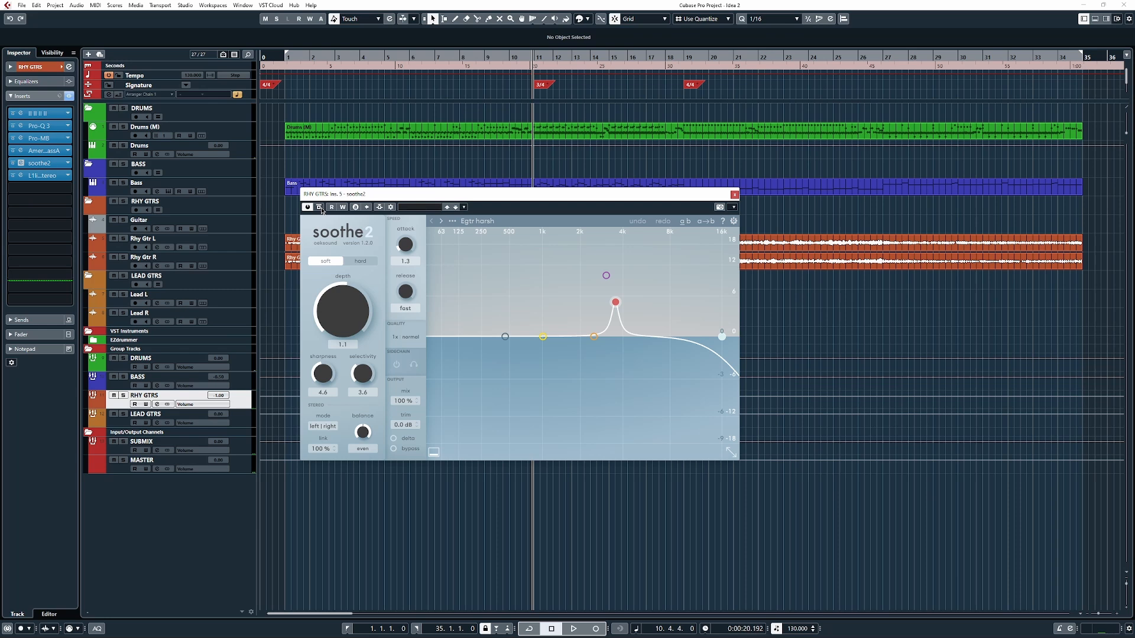
# Step: Close soothe2 and review the Pro-Q 3 EQ curve on the RHY GTRS group before closing it
pyautogui.moveTo(539, 197); pyautogui.dragTo(528, 159)
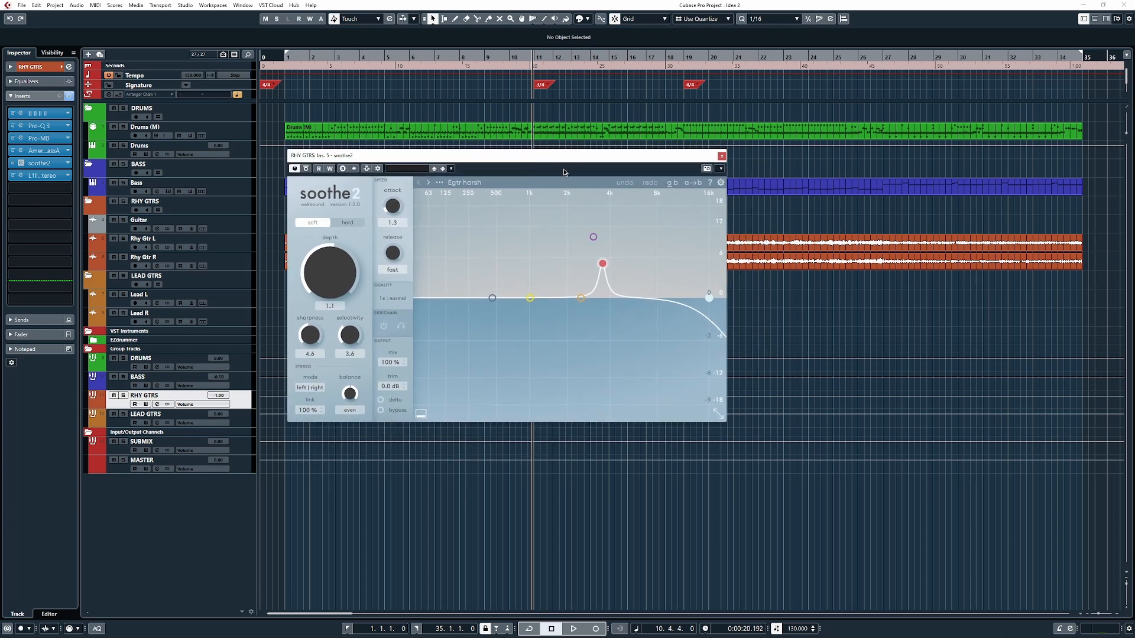
pyautogui.click(722, 157)
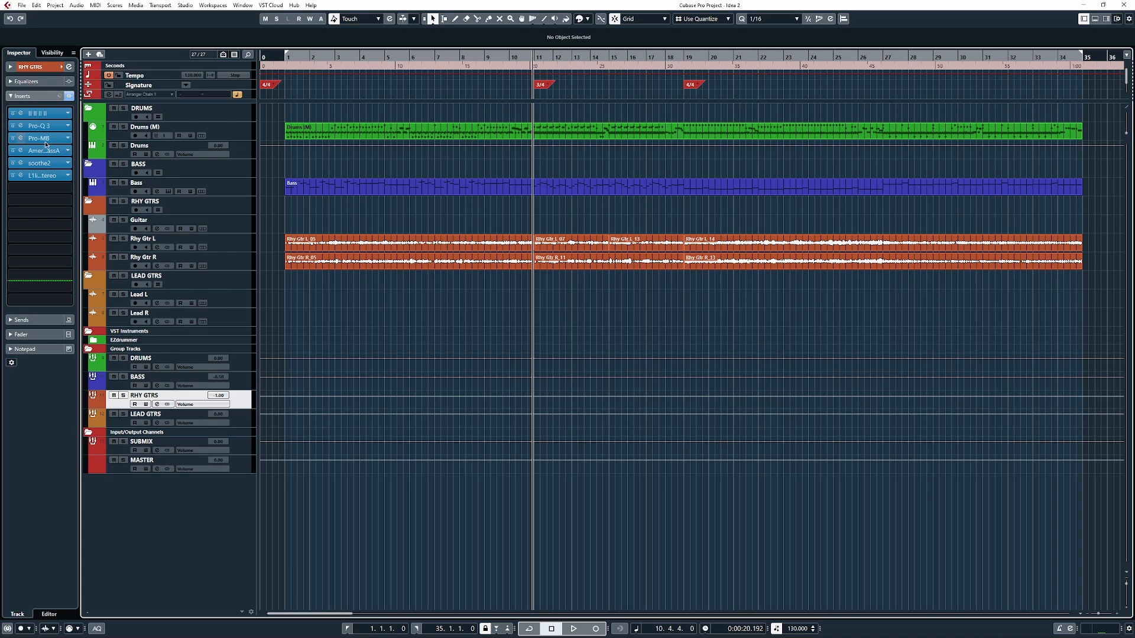
pyautogui.click(47, 127)
pyautogui.moveTo(613, 337)
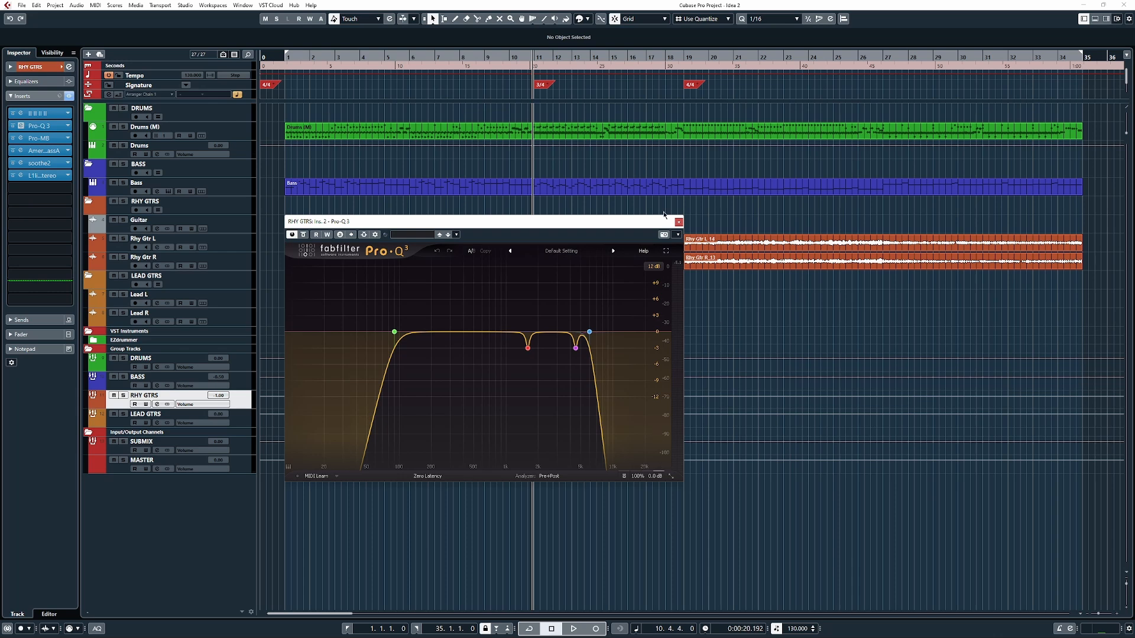
pyautogui.click(679, 221)
# Step: Start playback and briefly view the Otto Audio amp plugin in the RHY GTRS group's first insert
pyautogui.press('space')
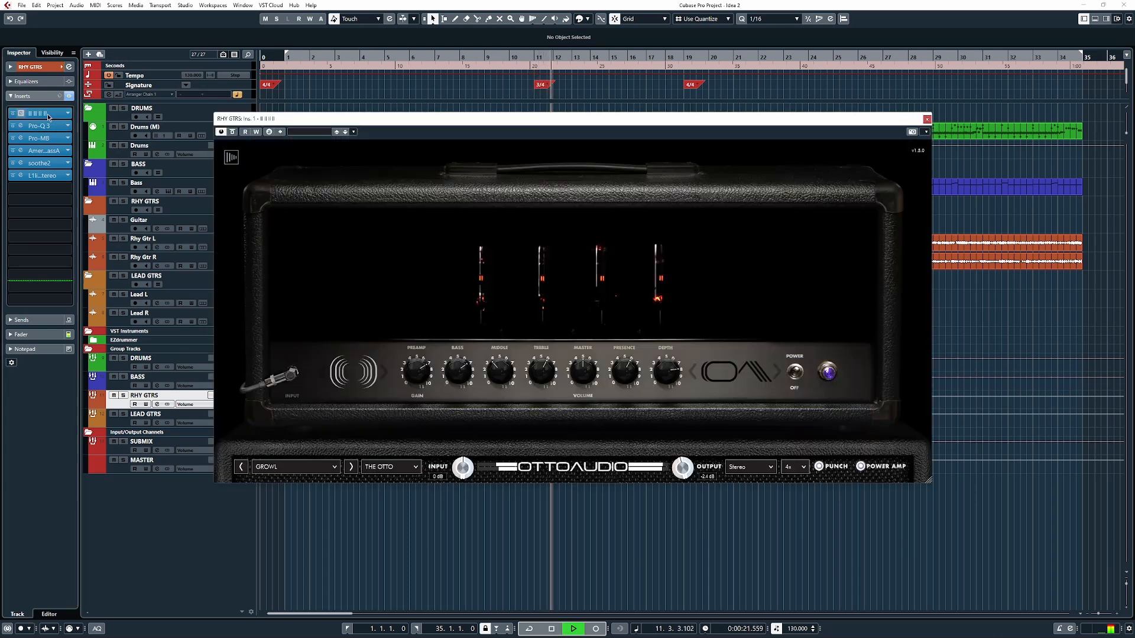
pyautogui.click(47, 113)
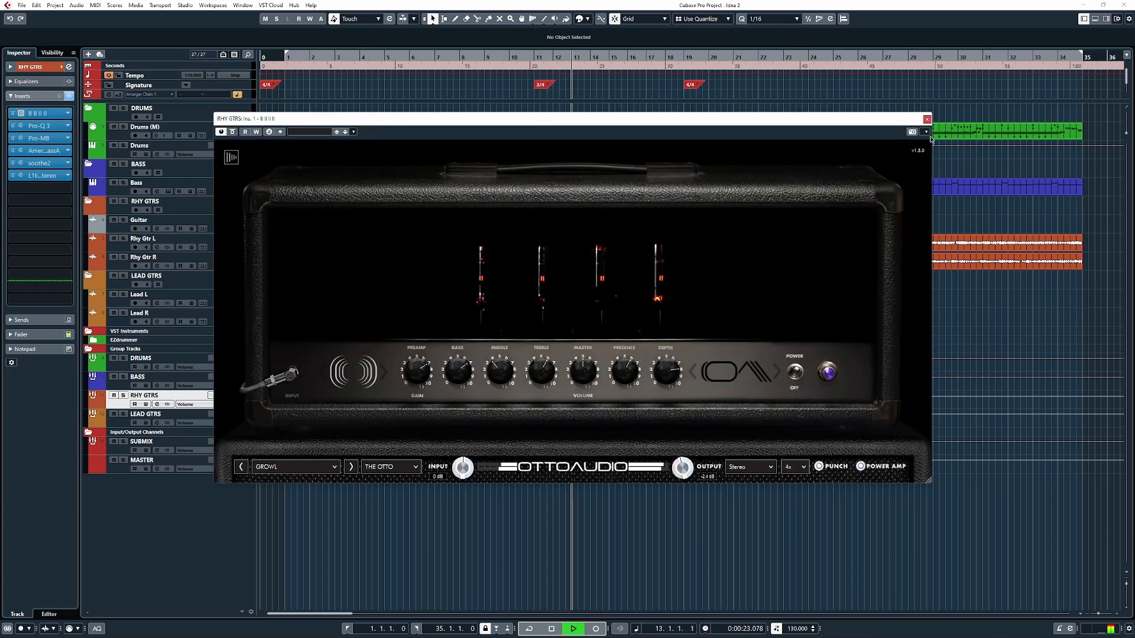
pyautogui.click(47, 114)
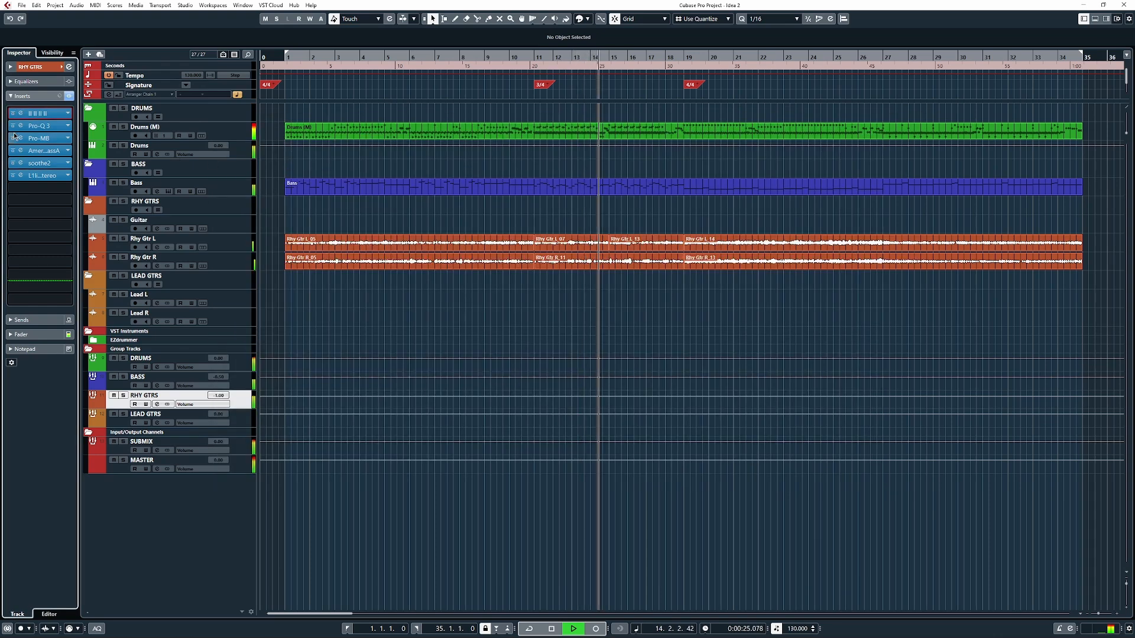
# Step: During playback, bypass soothe2, American Class A, Pro-MB and Pro-Q 3 on RHY GTRS, and reactivate them one by one from Pro-Q 3 to soothe2
pyautogui.click(12, 163)
pyautogui.click(12, 150)
pyautogui.click(12, 138)
pyautogui.click(13, 125)
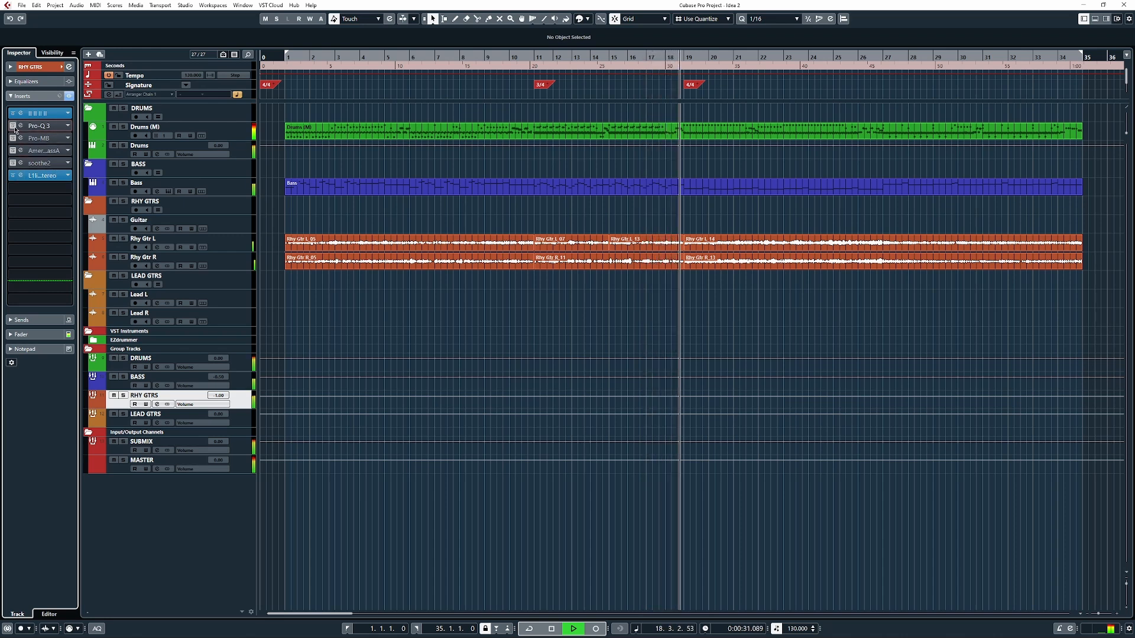
pyautogui.click(13, 126)
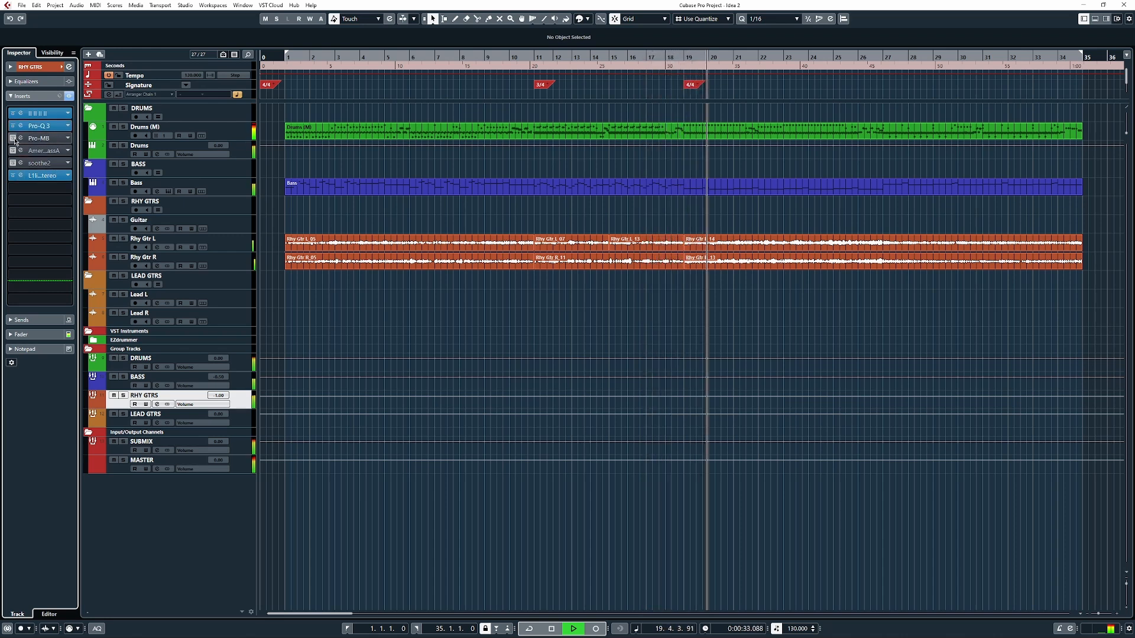
pyautogui.click(12, 137)
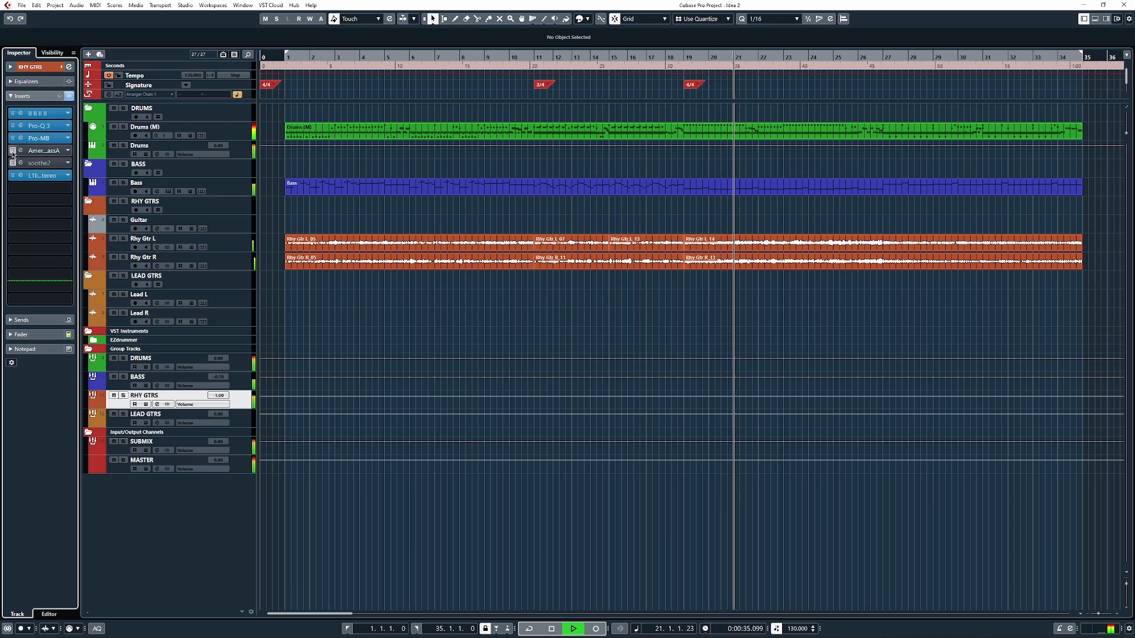
pyautogui.click(12, 151)
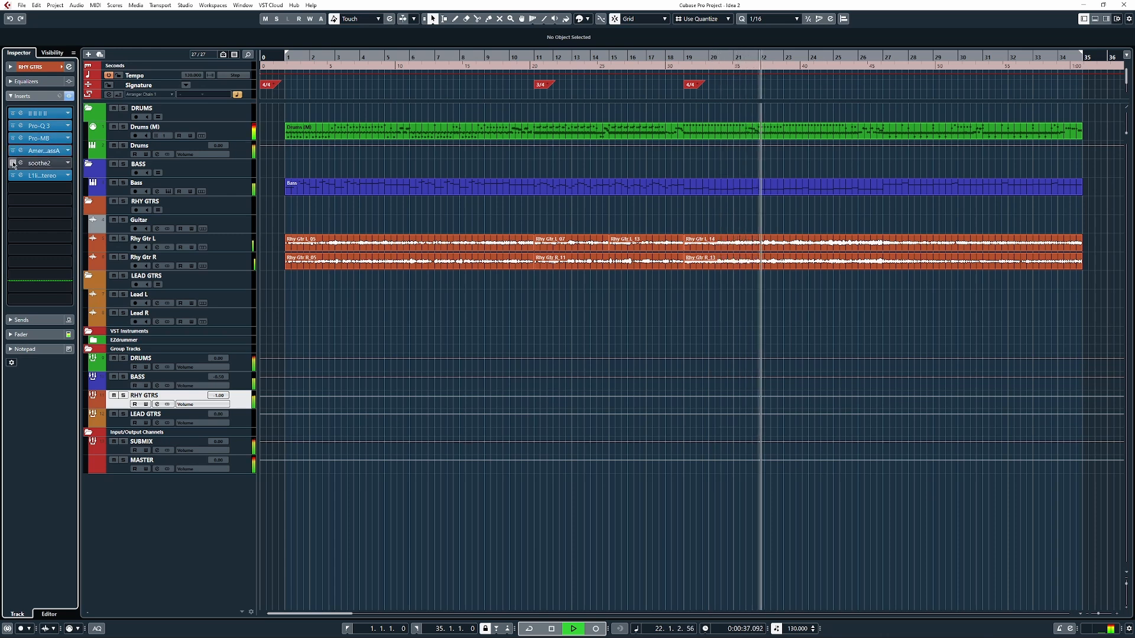
pyautogui.click(12, 163)
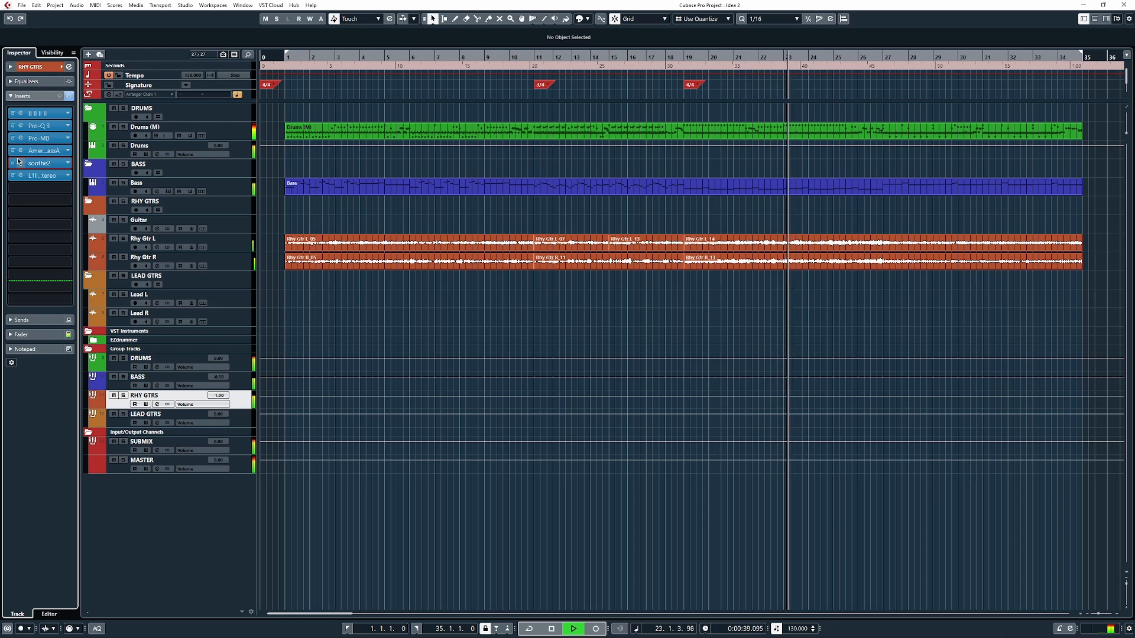
# Step: Repeat the full-mix comparison of the four RHY GTRS inserts after the amp, bypassing all and reactivating each in chain order, and stop playback
pyautogui.click(12, 163)
pyautogui.click(12, 150)
pyautogui.click(13, 138)
pyautogui.click(13, 125)
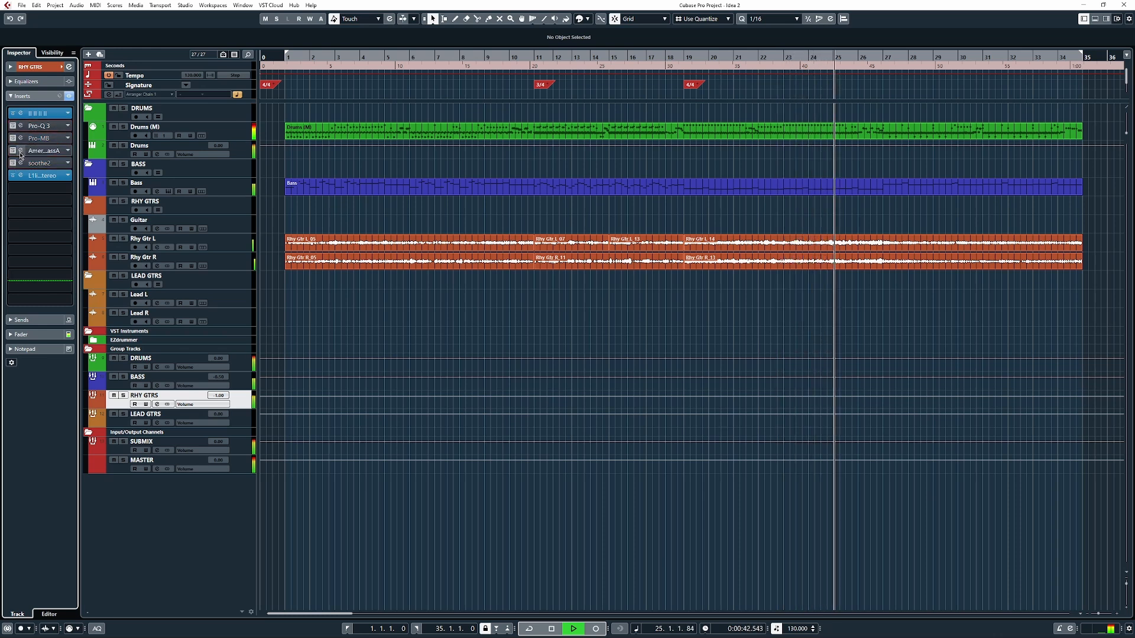
pyautogui.click(12, 125)
pyautogui.click(12, 138)
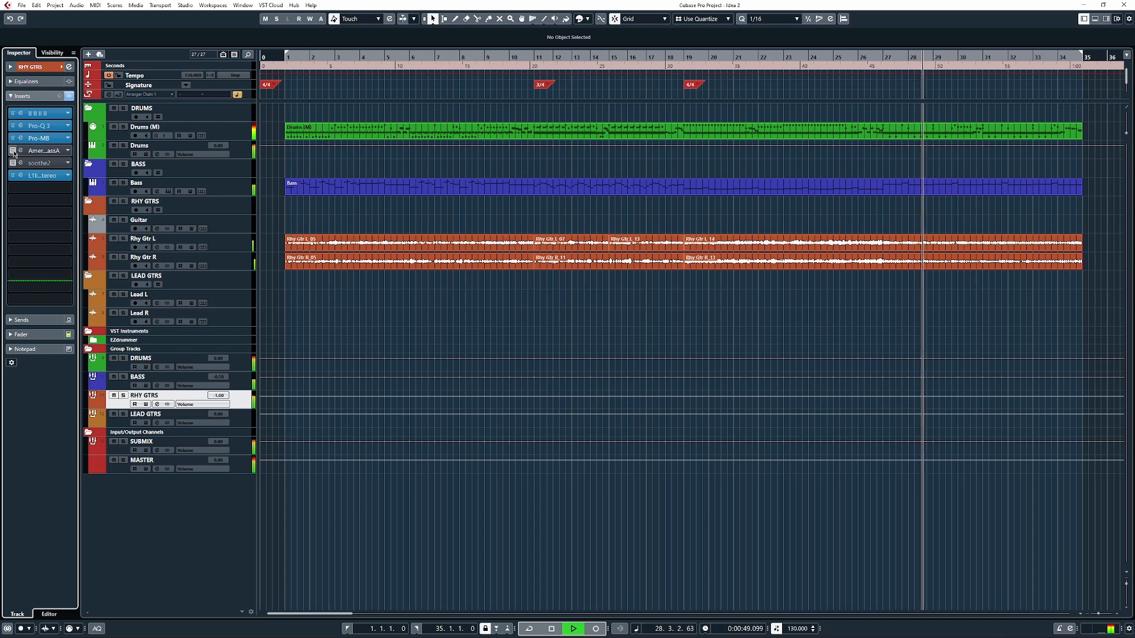
pyautogui.click(12, 150)
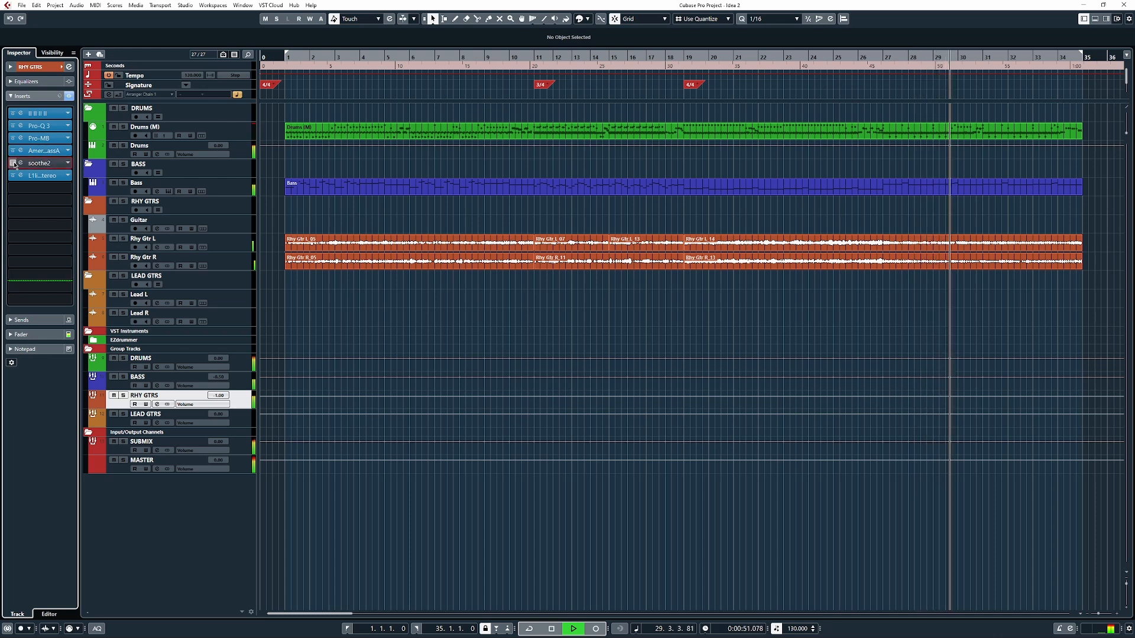
pyautogui.click(13, 163)
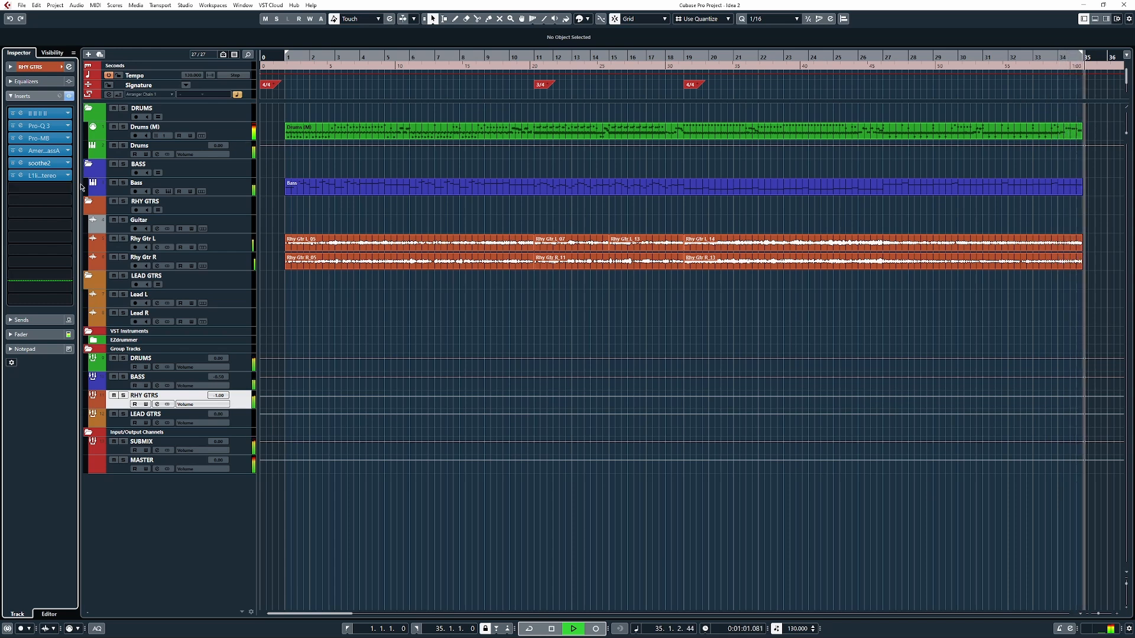
pyautogui.press('space')
# Step: Open the Otto Audio amp plugin in the first insert of the RHY GTRS group
pyautogui.click(41, 113)
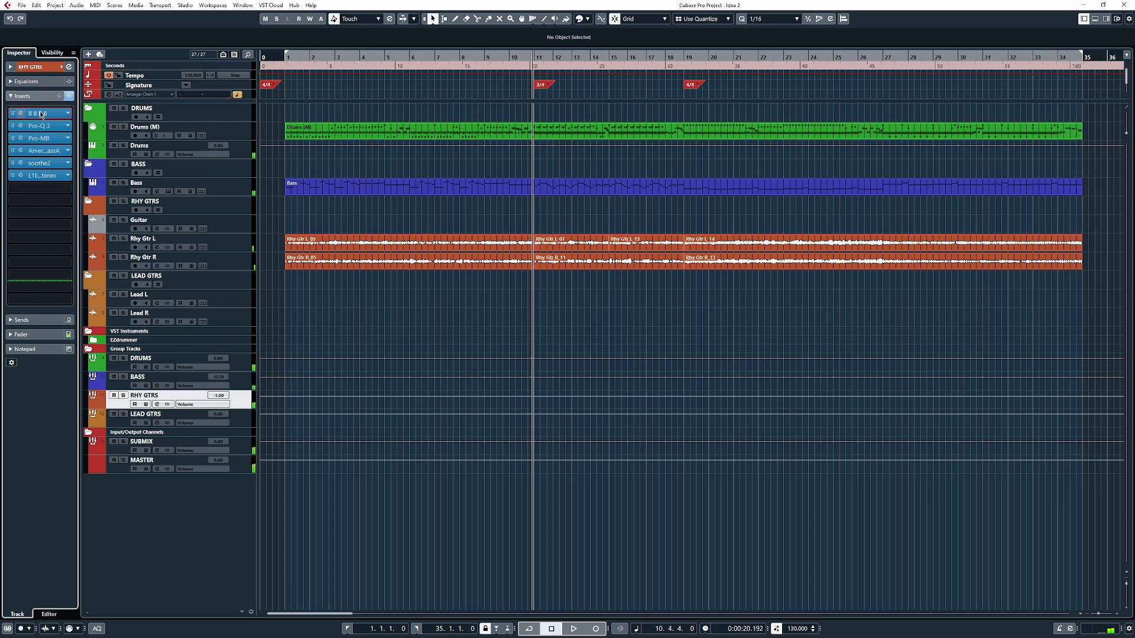